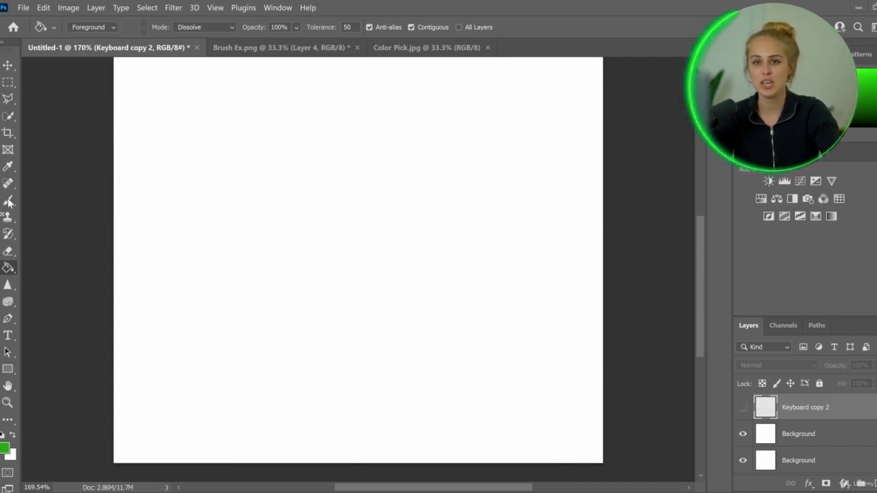
Activate the Brush tool and switch the workspace to Painting
left_click(8, 201)
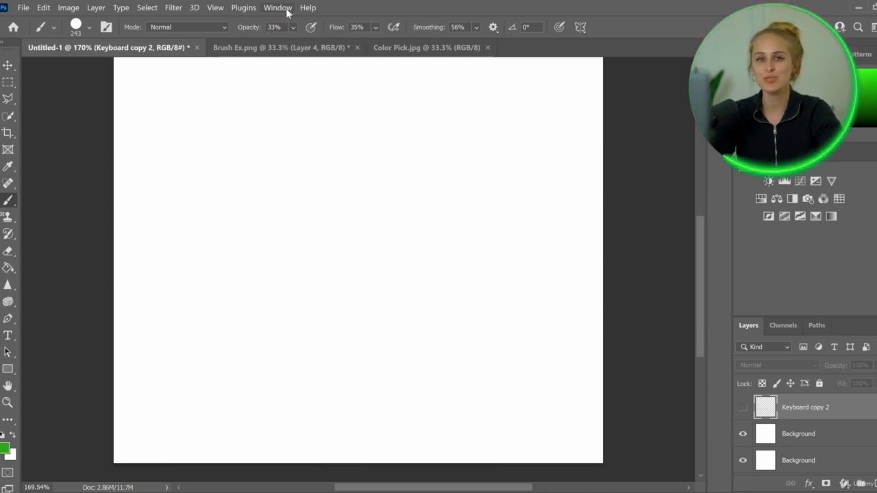
left_click(282, 8)
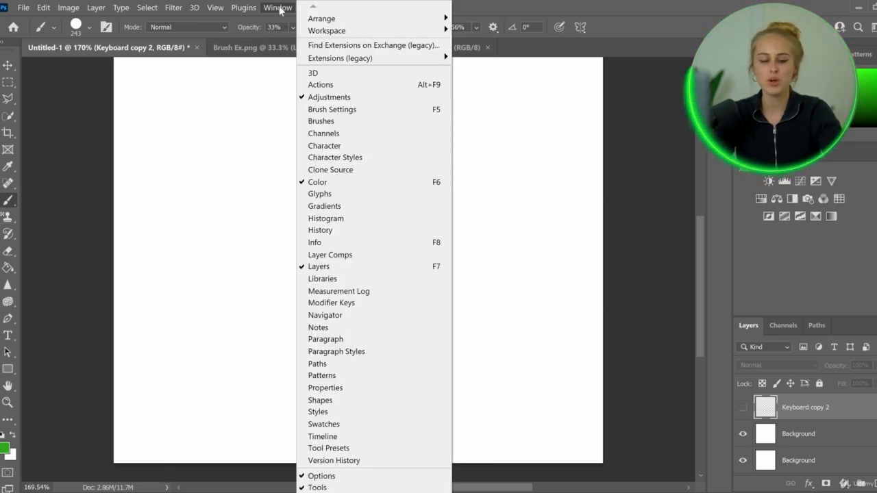
mouse_move(358, 32)
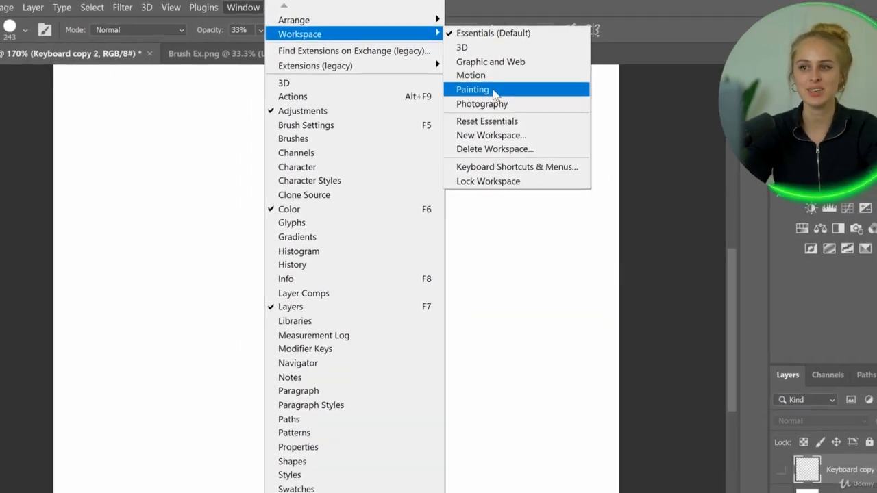
left_click(494, 100)
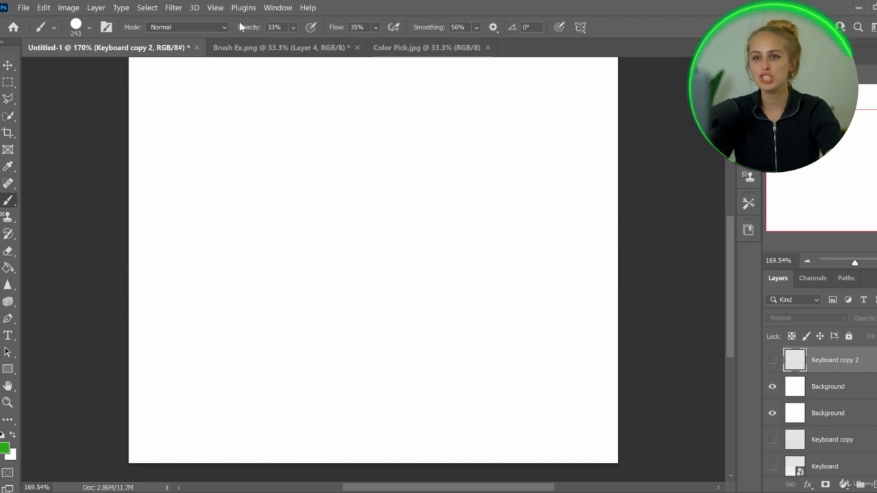
Choose the Hard Round brush and set its hardness to 94% and its size to 199 px
left_click(76, 26)
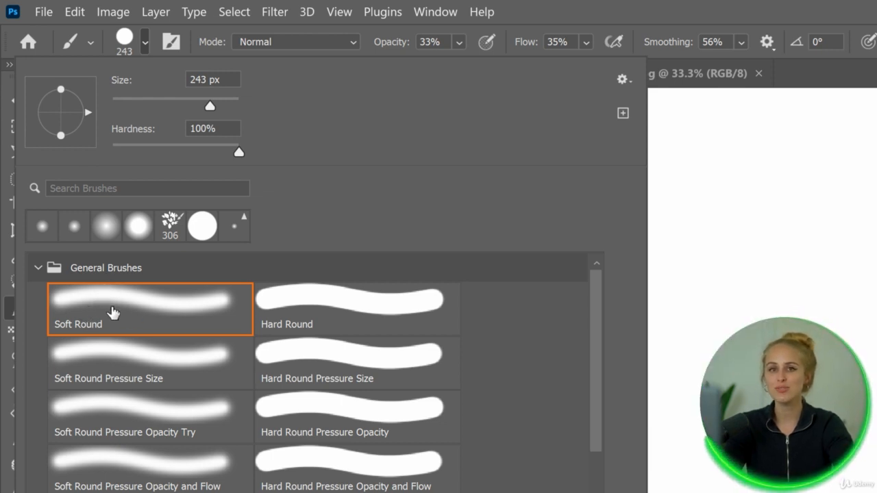
left_click(113, 305)
left_click(358, 306)
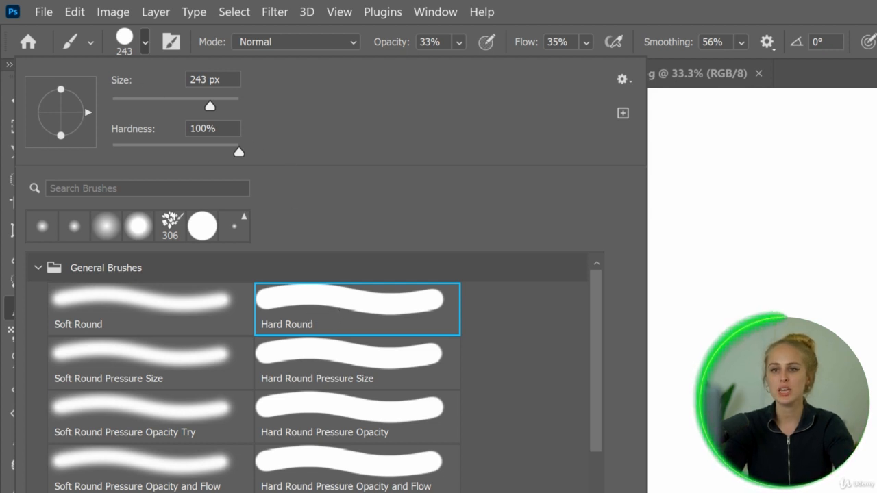
mouse_move(238, 153)
left_mouse_down()
mouse_move(130, 153)
mouse_move(228, 156)
mouse_move(239, 148)
mouse_move(232, 152)
left_mouse_up()
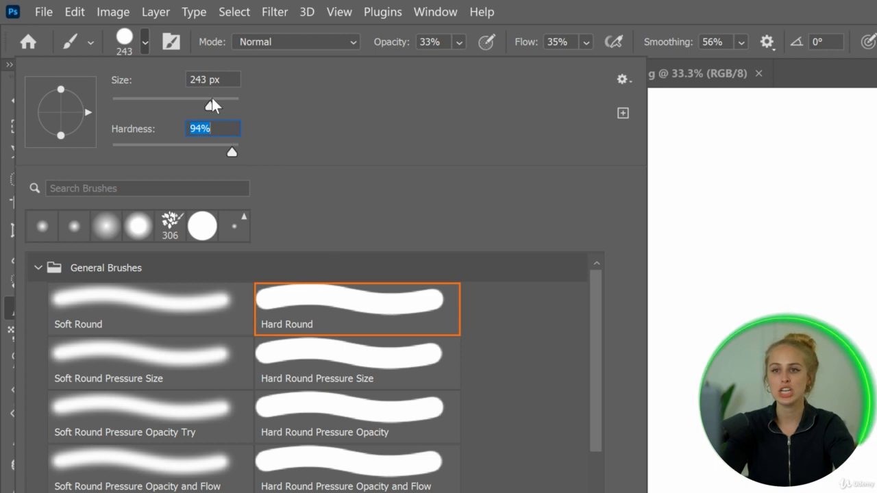
mouse_move(210, 108)
left_mouse_down()
mouse_move(224, 108)
mouse_move(170, 108)
mouse_move(208, 112)
left_mouse_up()
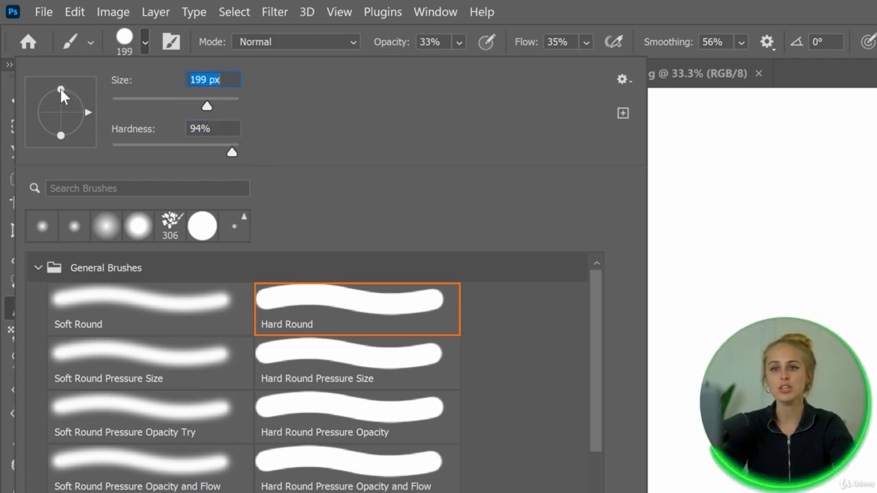
Try different brush tip angles and return the angle to 0°
mouse_move(87, 107)
left_mouse_down()
mouse_move(80, 92)
mouse_move(35, 94)
left_mouse_up()
mouse_move(42, 128)
left_mouse_down()
mouse_move(20, 97)
mouse_move(68, 74)
mouse_move(72, 84)
mouse_move(50, 81)
mouse_move(42, 96)
mouse_move(86, 85)
mouse_move(91, 108)
left_mouse_up()
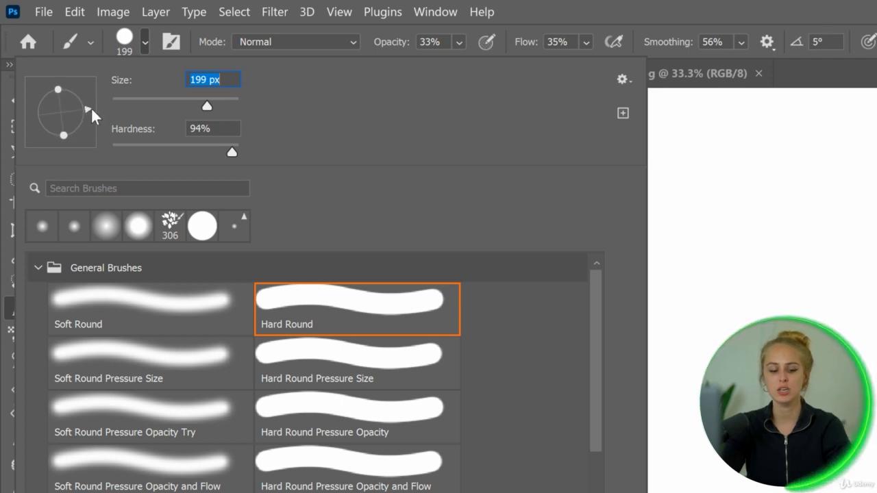
left_click(124, 43)
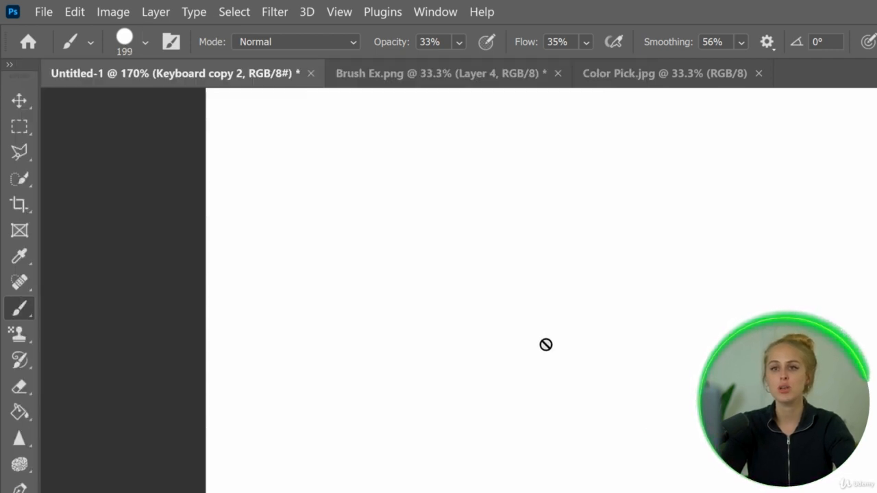
right_click(523, 328)
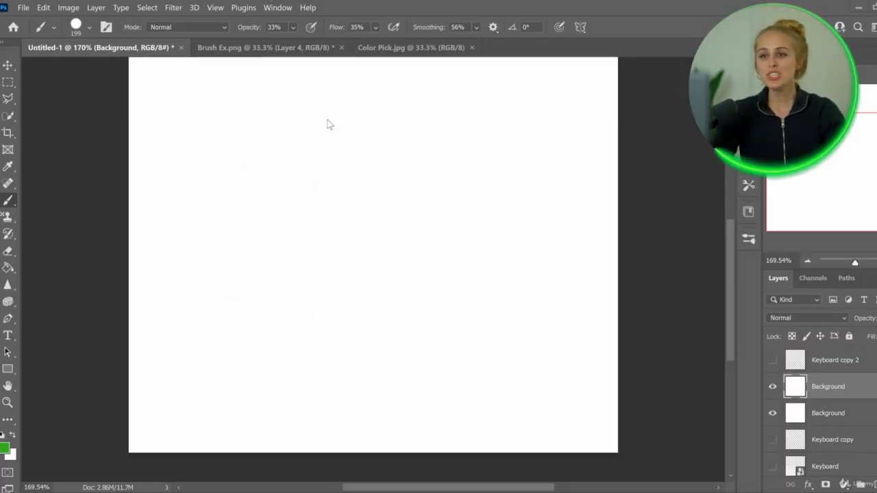
Open the Get More Brushes web page from the brush library and review its sign-in and download information
left_click(749, 239)
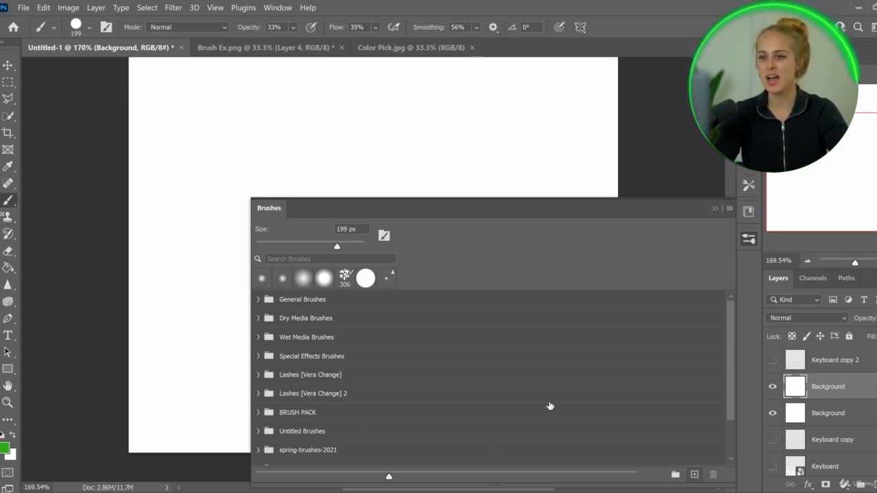
left_click(730, 210)
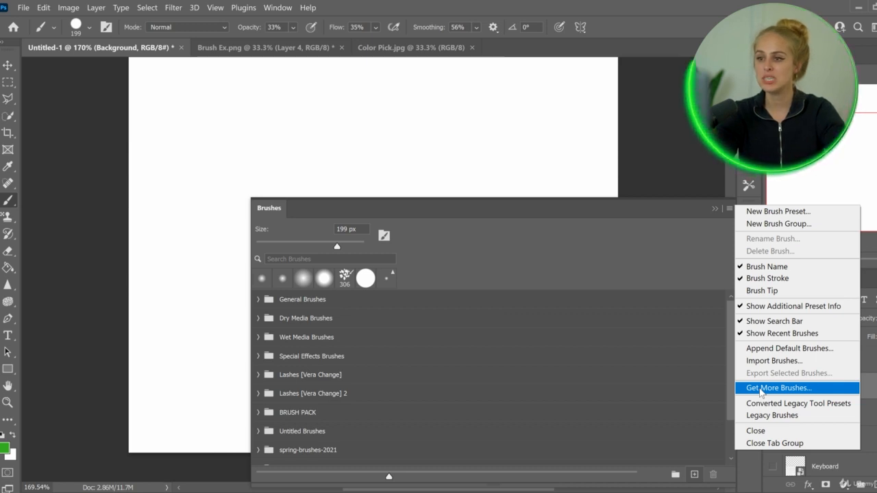
left_click(761, 388)
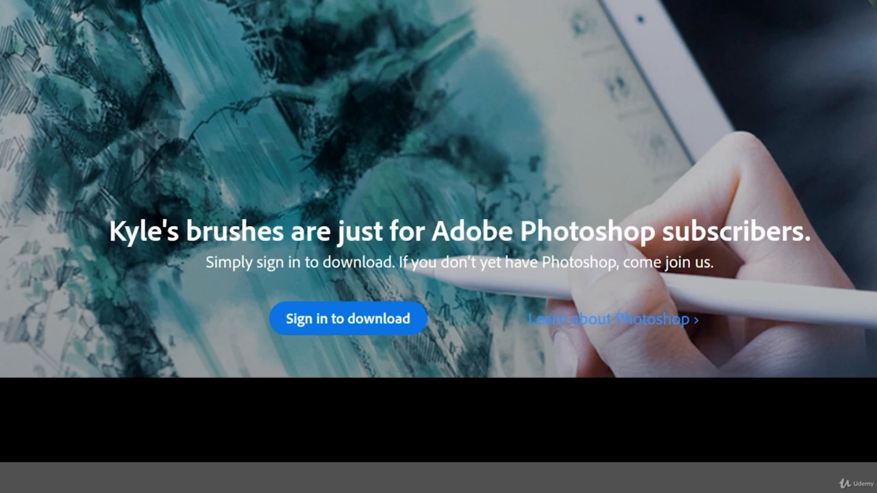
scroll(354, 251, "down", 5)
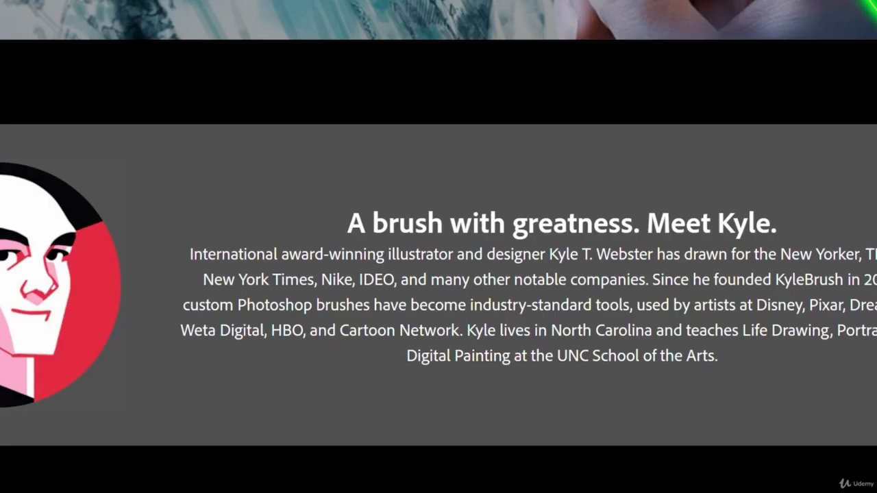
scroll(480, 285, "up", 5)
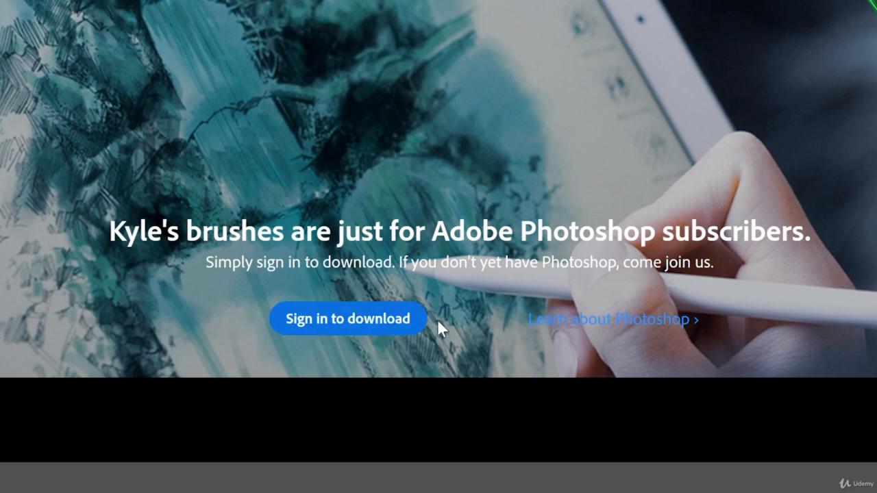
Browse the installed brush groups, including Wet Media Brushes, and close the brush library
scroll(660, 335, "down", 5)
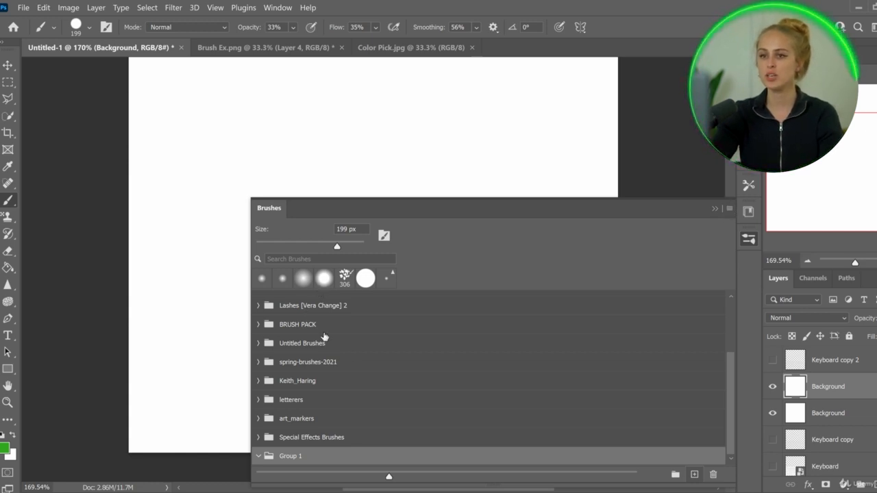
scroll(325, 337, "up", 5)
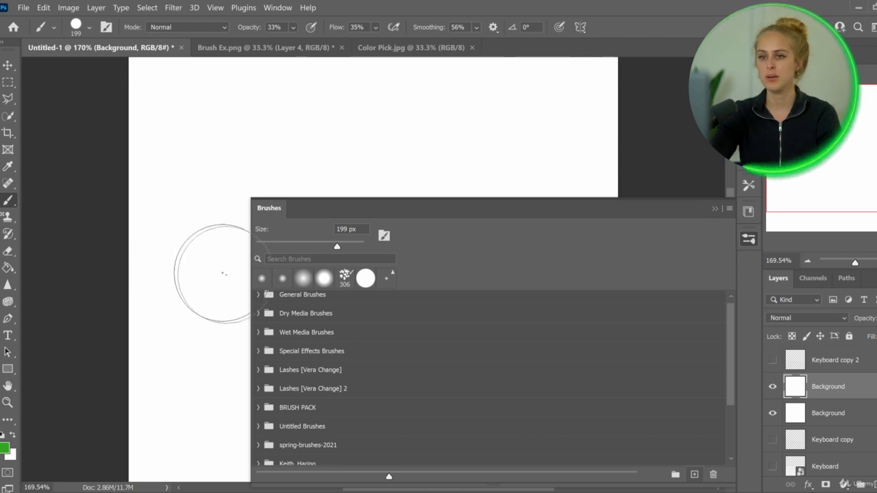
left_click(258, 332)
left_click(258, 333)
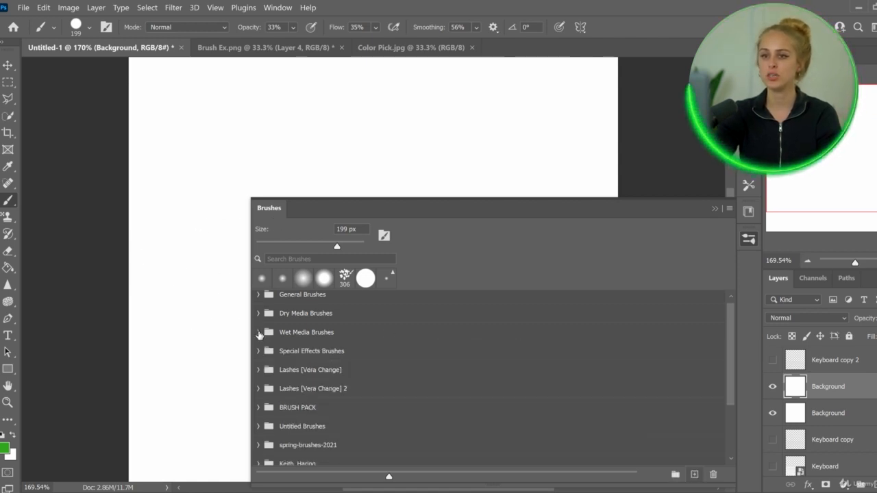
left_click(749, 239)
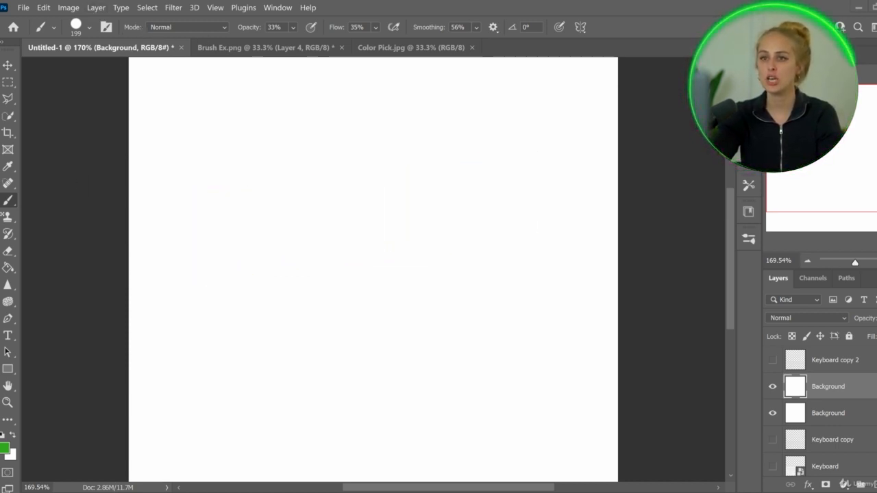
Set the brush opacity to 100% and paint a straight horizontal green stroke across the middle of the canvas
left_click(294, 28)
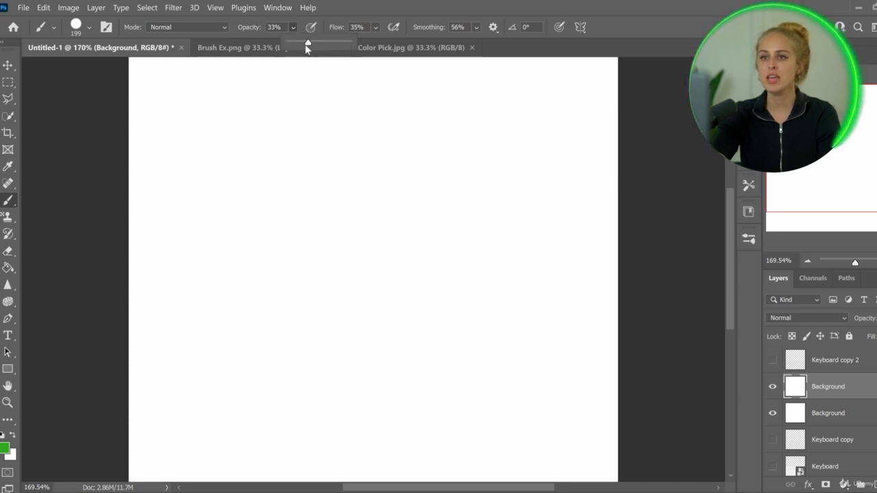
left_click_drag(308, 43, 340, 48)
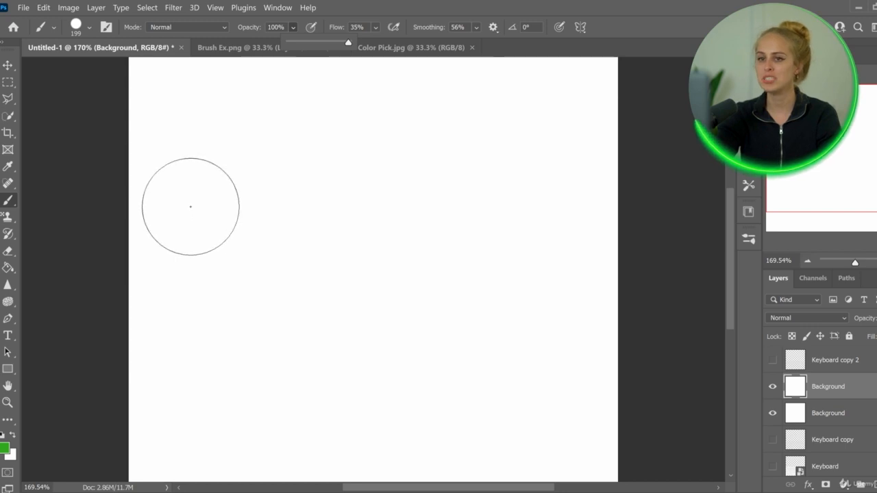
mouse_move(189, 209)
left_mouse_down()
mouse_move(545, 216)
mouse_move(533, 215)
left_mouse_up()
key("ctrl+z")
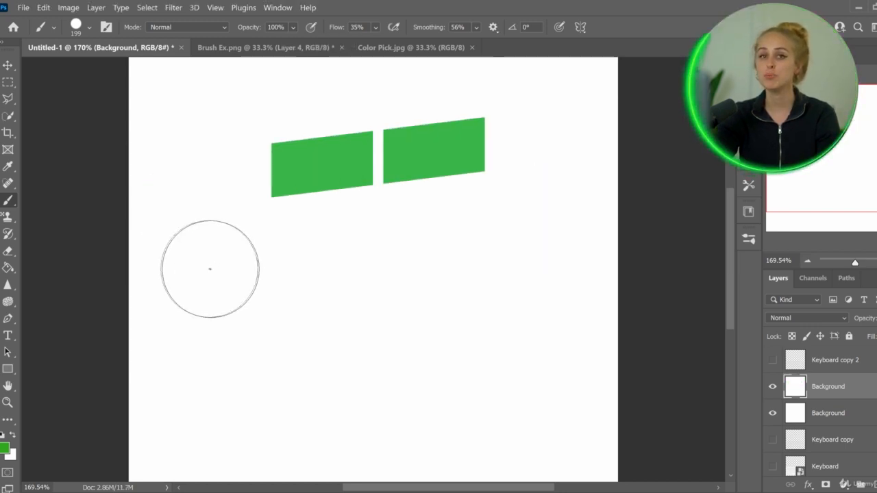
left_click(206, 267)
left_click(515, 268, "shift")
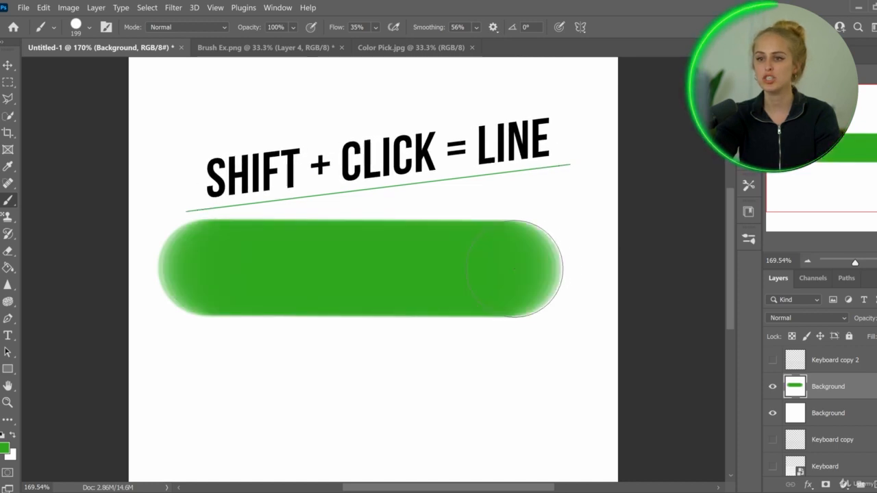
Lower the brush opacity to 22% and paint a straight green stroke above the solid band
left_click(292, 27)
left_click(284, 44)
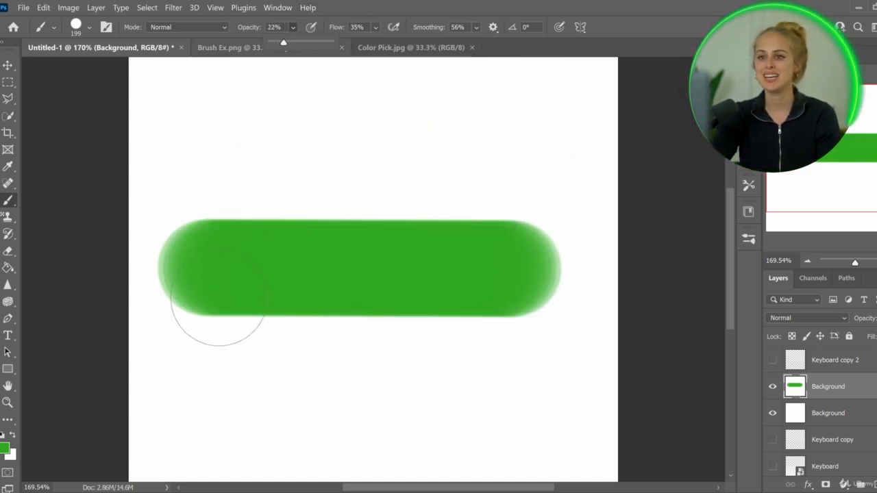
scroll(229, 313, "down", 1)
left_click(206, 134)
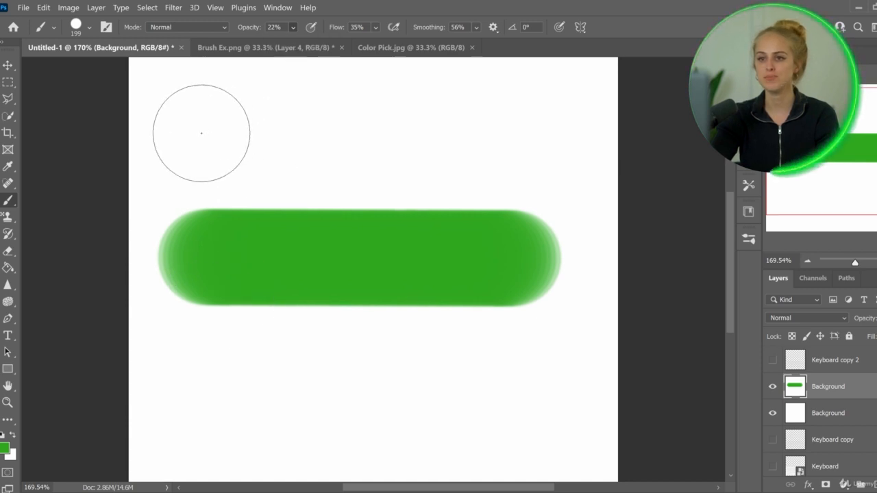
left_click(203, 132)
left_click(511, 128, "shift")
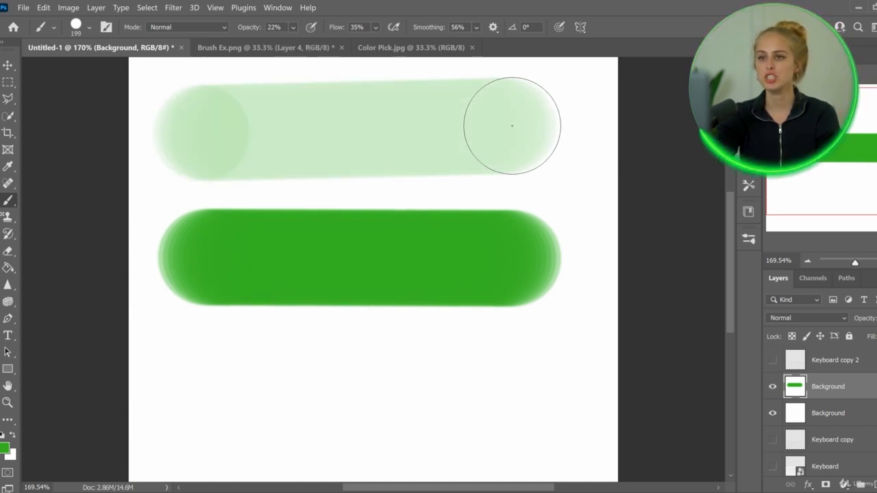
scroll(480, 196, "up", 1)
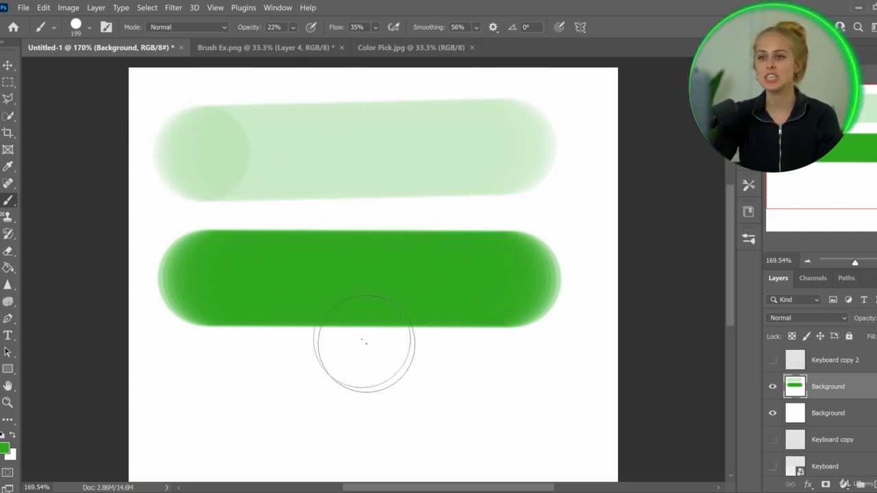
Raise the brush flow to 87% and paint a straight stroke below the solid green band
left_click(376, 27)
left_click_drag(422, 47, 425, 46)
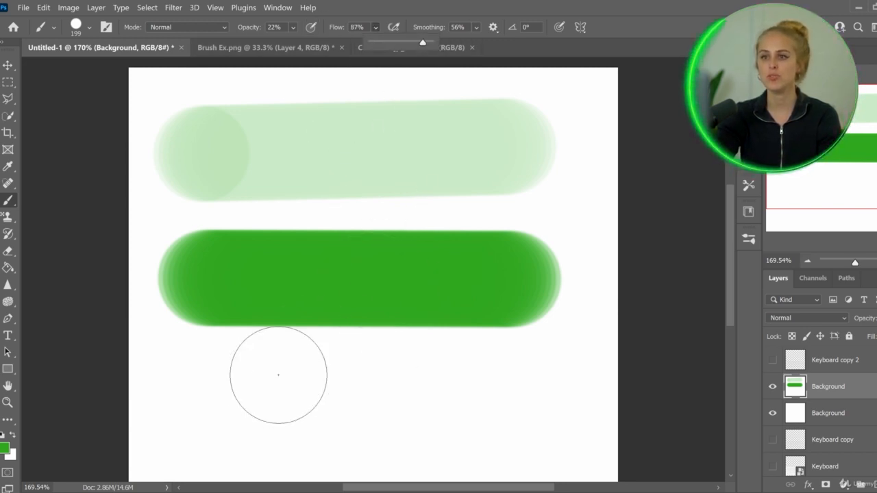
left_click_drag(214, 408, 312, 401)
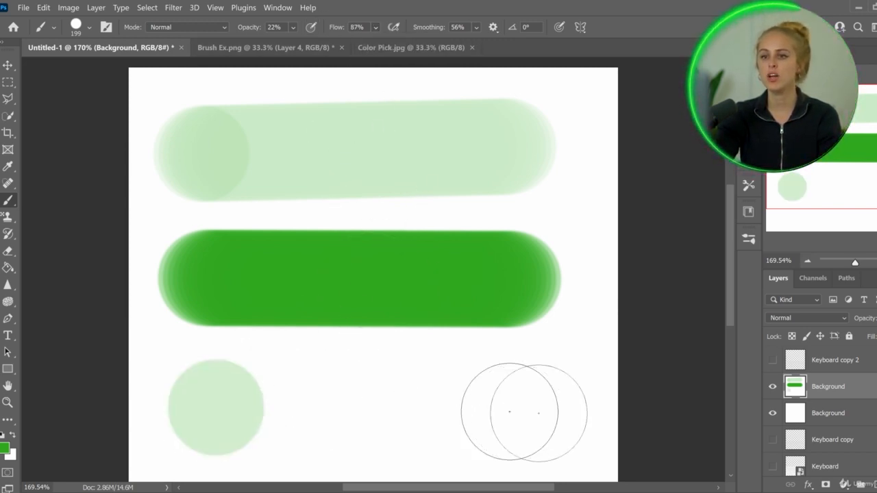
left_click(519, 411, "shift")
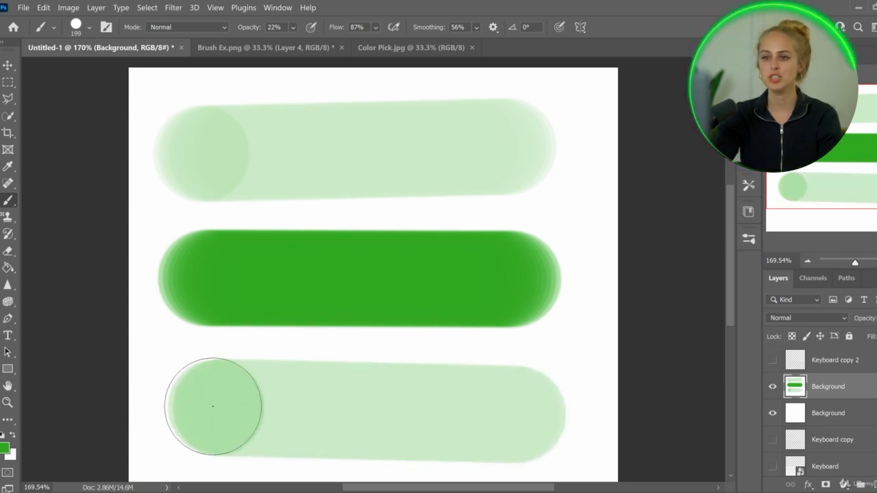
Paint further straight passes over the lower green stroke at 22% opacity to compare the colour build-up
left_click(213, 407)
left_click(505, 411, "shift")
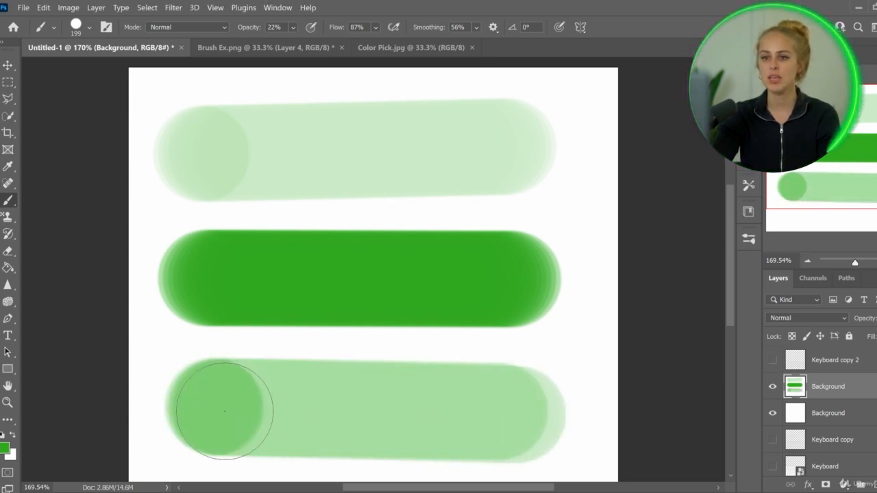
left_click(218, 409)
left_click(508, 412, "shift")
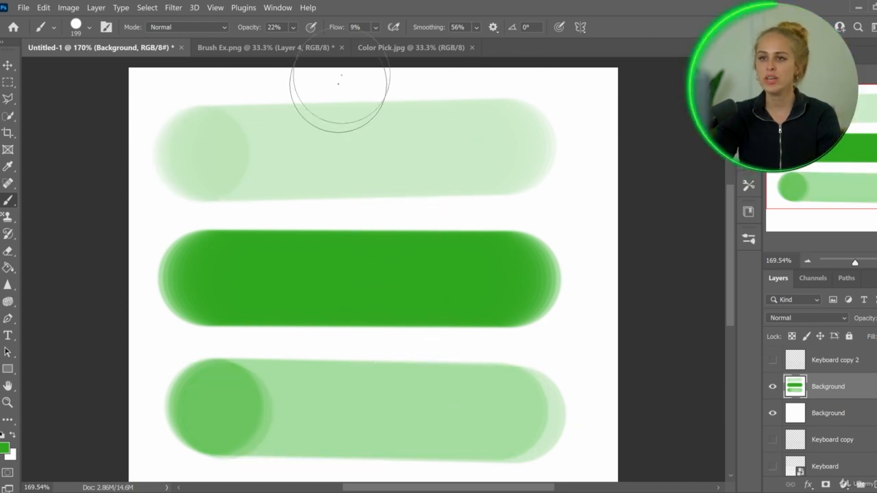
Undo all the green strokes painted below the solid green band
key("ctrl+z")
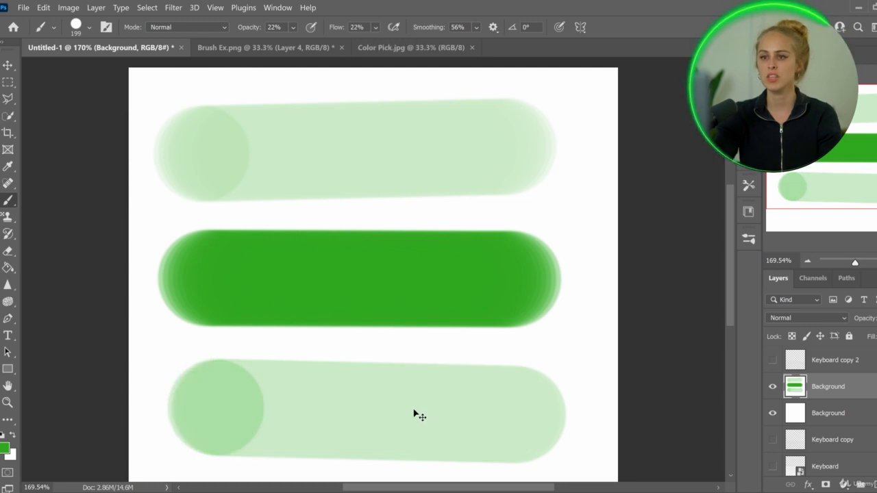
key("ctrl+z")
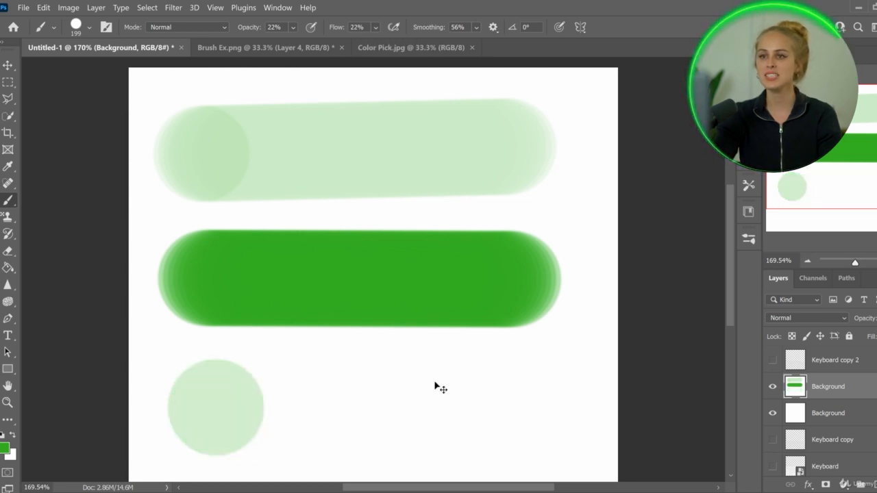
key("ctrl+z")
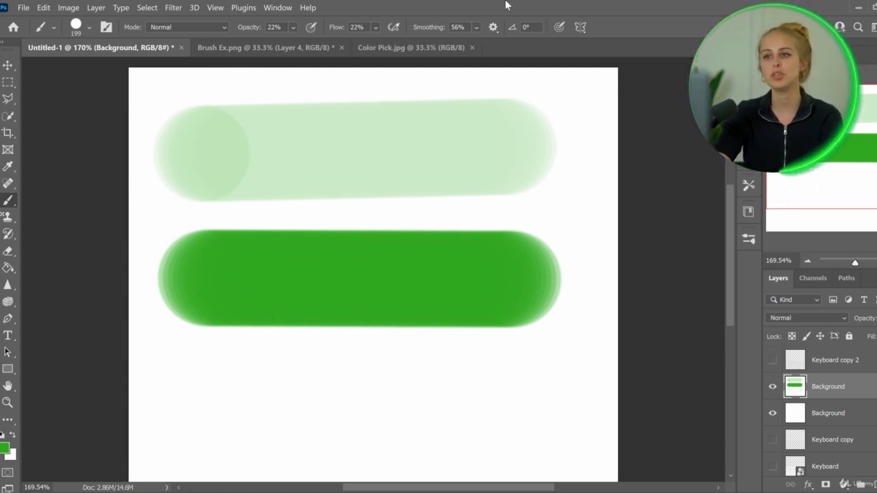
Try a wavy green stroke below the solid band with smoothing set to 2%, and undo it
left_click(476, 28)
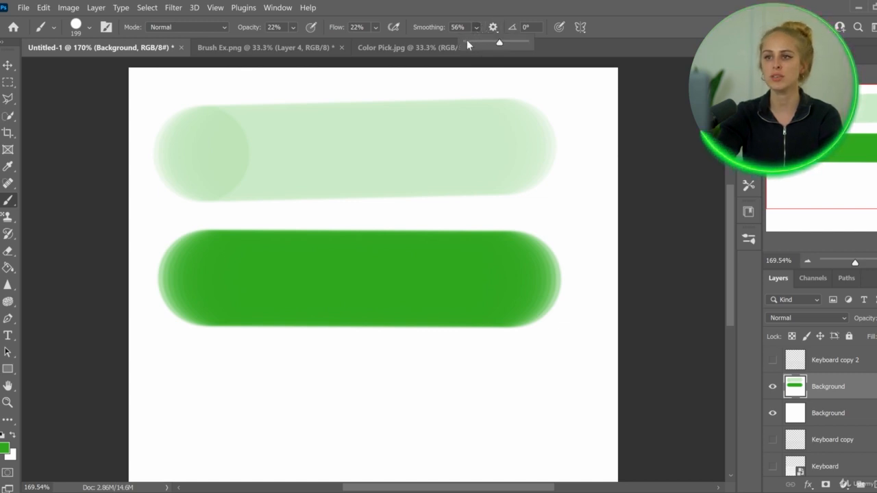
left_click(468, 43)
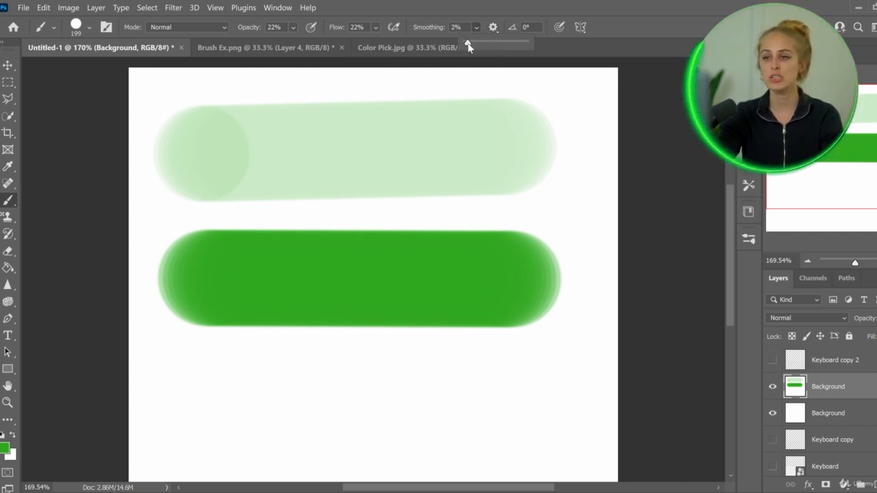
mouse_move(199, 407)
left_mouse_down()
mouse_move(423, 421)
mouse_move(592, 414)
left_mouse_up()
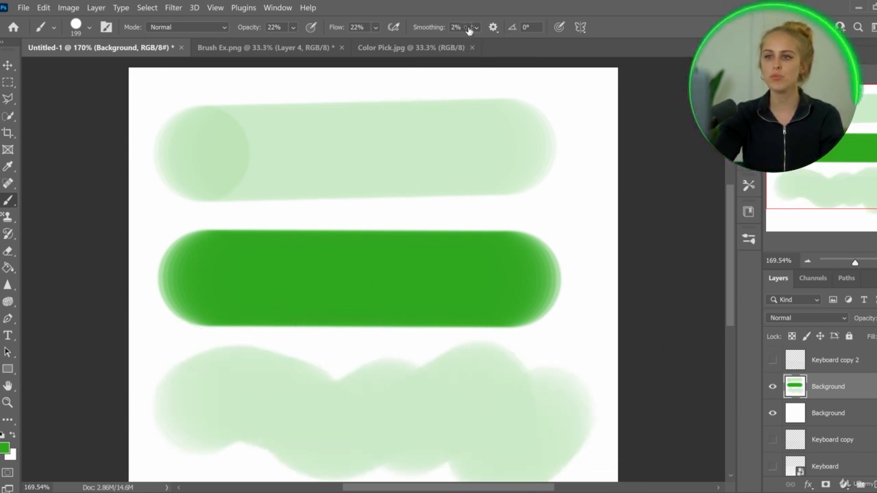
key("ctrl+z")
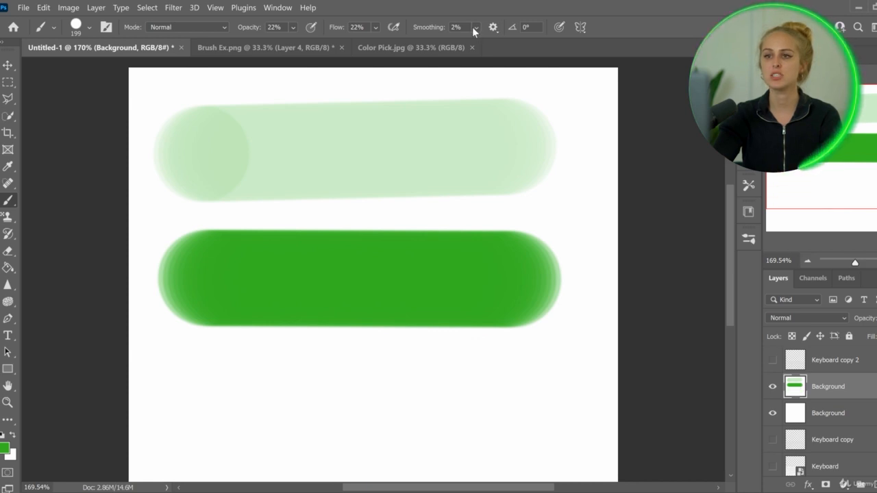
Raise the brush smoothing to 75% and paint a freehand stroke across the canvas below the solid green band
left_click(473, 27)
left_click(490, 42)
left_click_drag(501, 43, 523, 45)
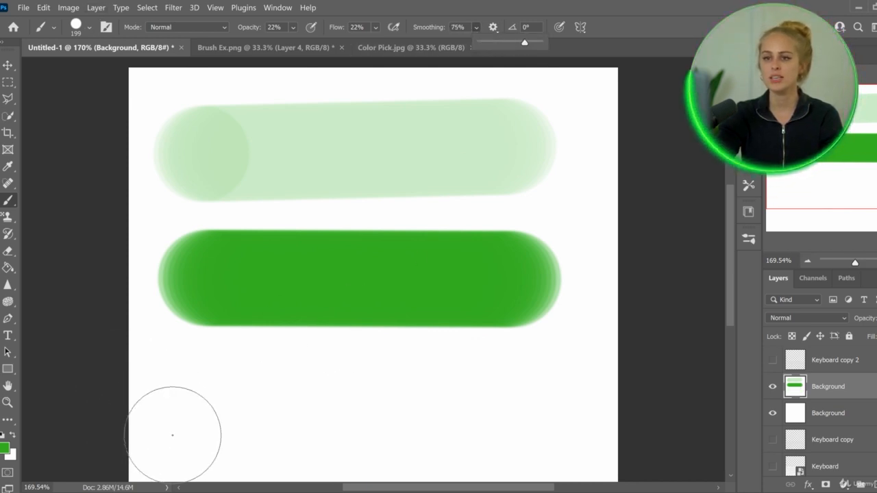
mouse_move(172, 433)
left_mouse_down()
mouse_move(200, 411)
mouse_move(256, 399)
mouse_move(346, 430)
mouse_move(461, 433)
mouse_move(538, 374)
mouse_move(623, 431)
left_mouse_up()
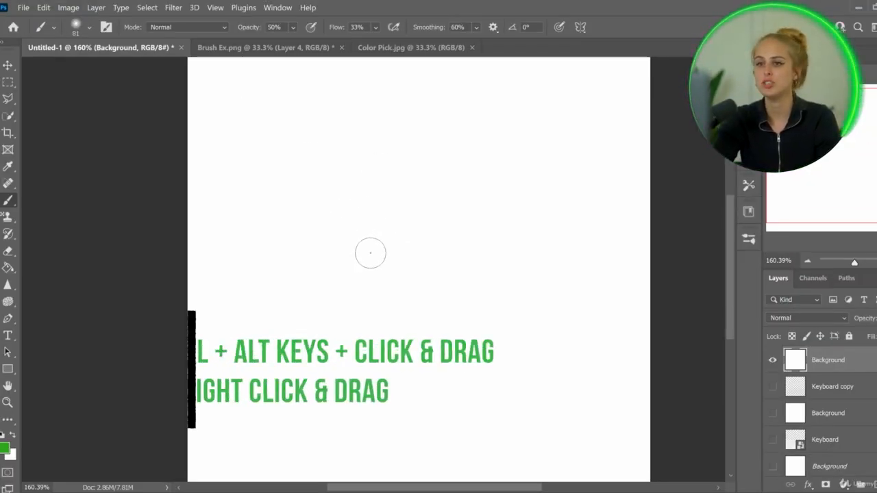
Paint a short soft green stroke on the blank canvas and enlarge the brush to 137 px
mouse_move(277, 199)
left_mouse_down()
mouse_move(439, 200)
mouse_move(411, 199)
left_mouse_up()
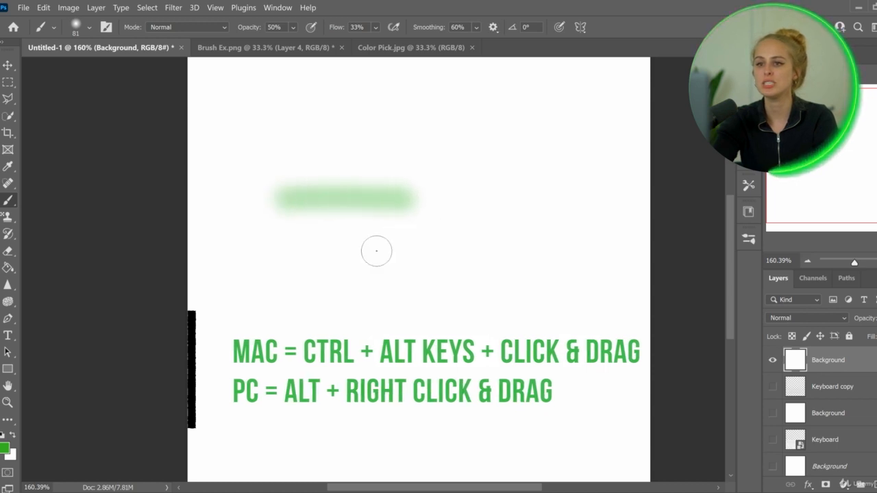
right_click(298, 261, "alt")
mouse_move(298, 261)
left_mouse_down()
mouse_move(487, 277)
mouse_move(309, 267)
mouse_move(318, 260)
left_mouse_up()
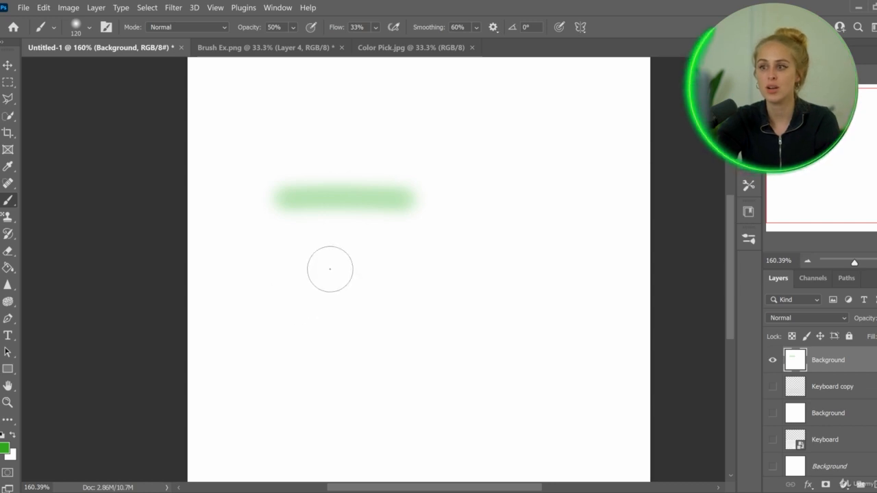
key("bracketright")
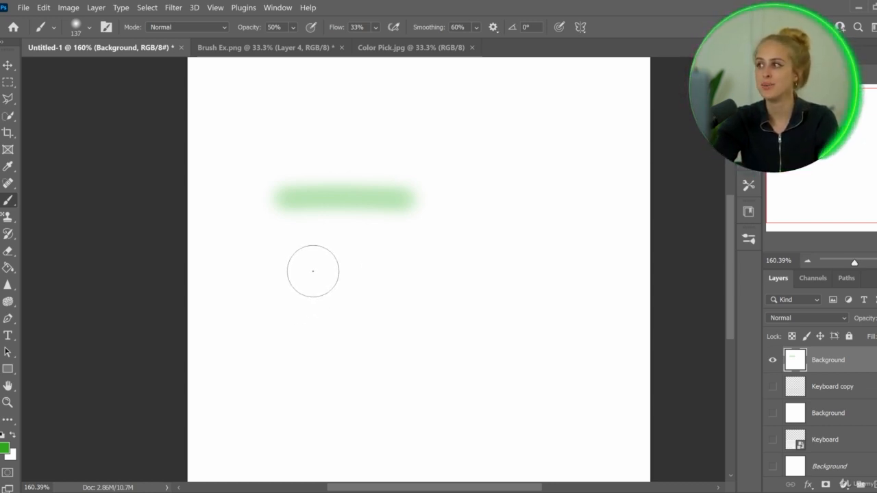
Vary the brush hardness directly on the canvas, ending with a hard-edged tip of 135 px
right_click(323, 283, "alt")
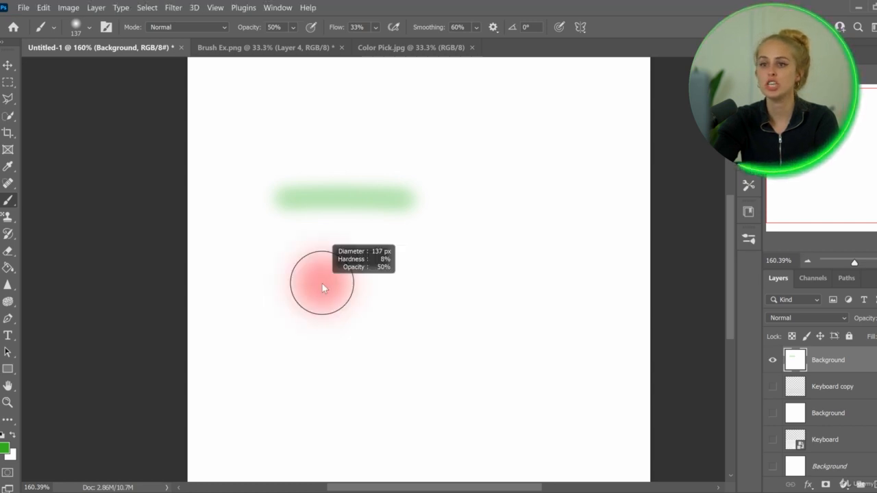
mouse_move(324, 328)
left_mouse_down()
mouse_move(319, 425)
mouse_move(323, 189)
left_mouse_up()
mouse_move(321, 294)
left_mouse_down()
mouse_move(335, 428)
mouse_move(349, 153)
mouse_move(340, 418)
left_mouse_up()
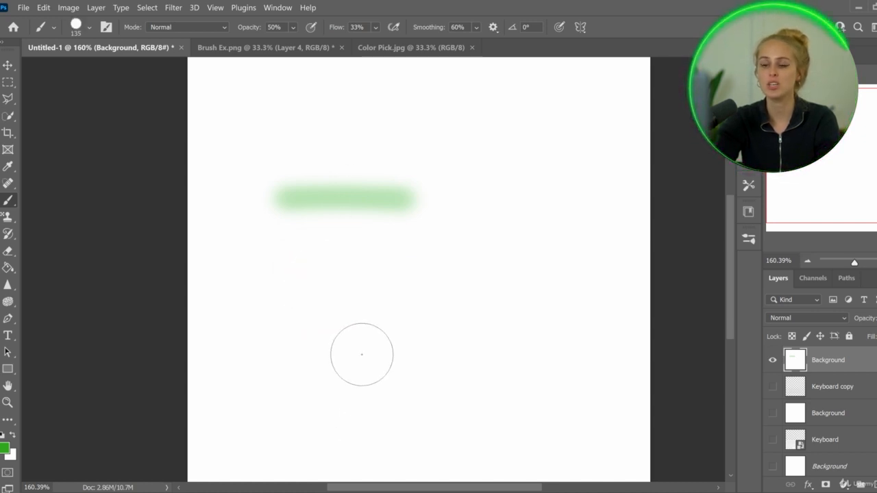
Vary the brush hardness and diameter together on the canvas, passing through 295 px at 48% hardness
mouse_move(353, 284)
left_mouse_down()
mouse_move(354, 379)
mouse_move(372, 194)
mouse_move(362, 291)
mouse_move(362, 121)
left_mouse_up()
mouse_move(349, 278)
left_mouse_down()
mouse_move(354, 473)
mouse_move(372, 233)
mouse_move(245, 296)
mouse_move(418, 293)
mouse_move(608, 308)
mouse_move(176, 282)
mouse_move(440, 289)
mouse_move(346, 287)
mouse_move(357, 307)
mouse_move(336, 306)
mouse_move(381, 310)
mouse_move(382, 422)
left_mouse_up()
left_click_drag(382, 384, 386, 348)
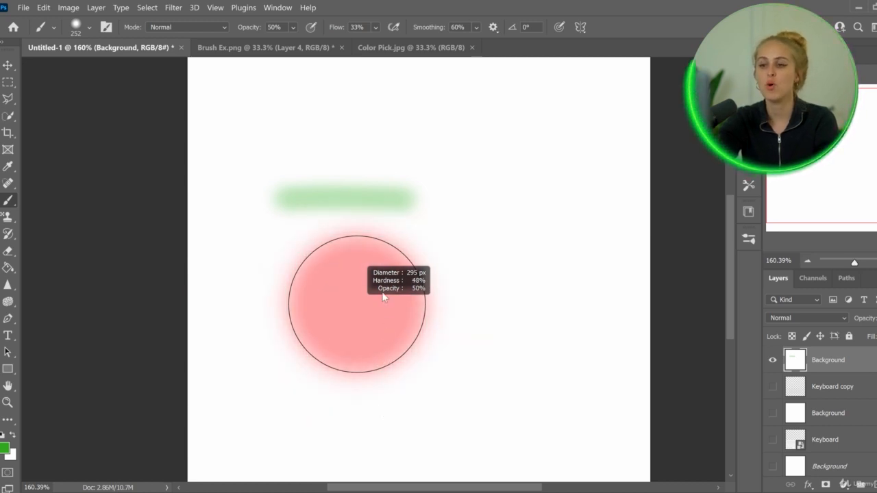
mouse_move(384, 297)
left_mouse_down()
mouse_move(384, 274)
mouse_move(372, 268)
mouse_move(411, 271)
mouse_move(404, 297)
mouse_move(427, 296)
mouse_move(372, 292)
mouse_move(418, 290)
mouse_move(359, 314)
mouse_move(364, 294)
left_mouse_up()
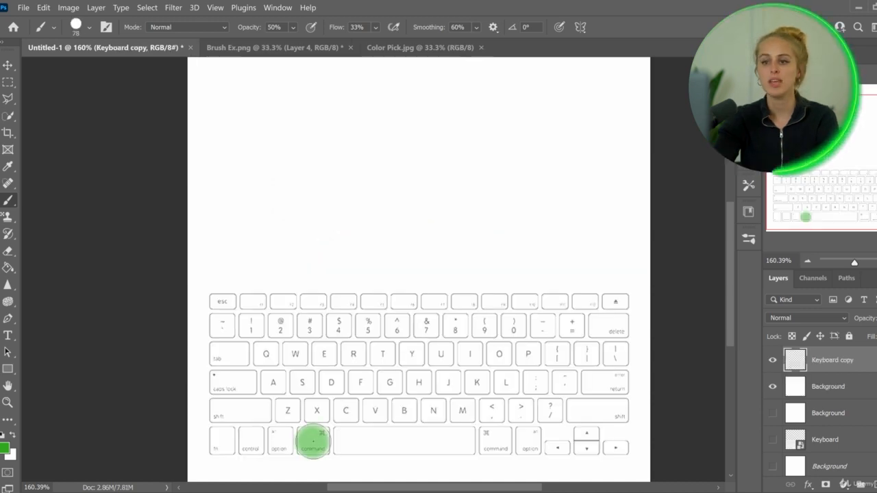
Mark the left command key of the keyboard drawing with a green dab and open the Cursors preferences
left_click(313, 442)
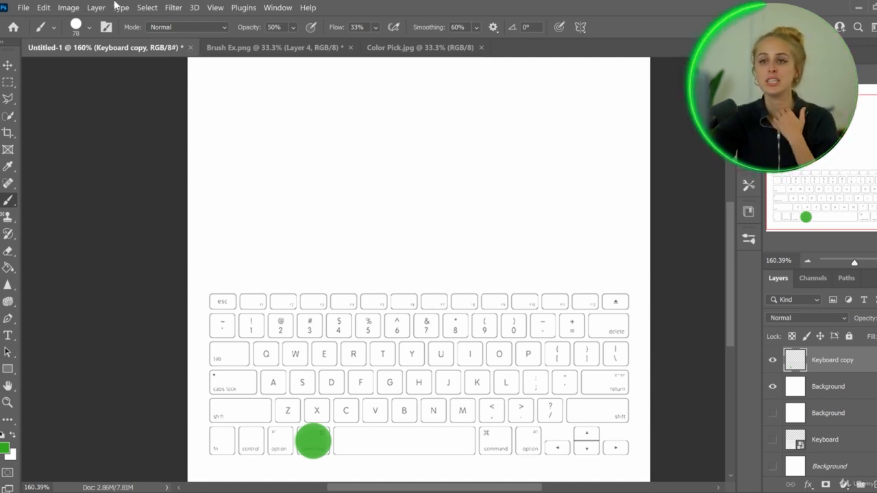
left_click(68, 7)
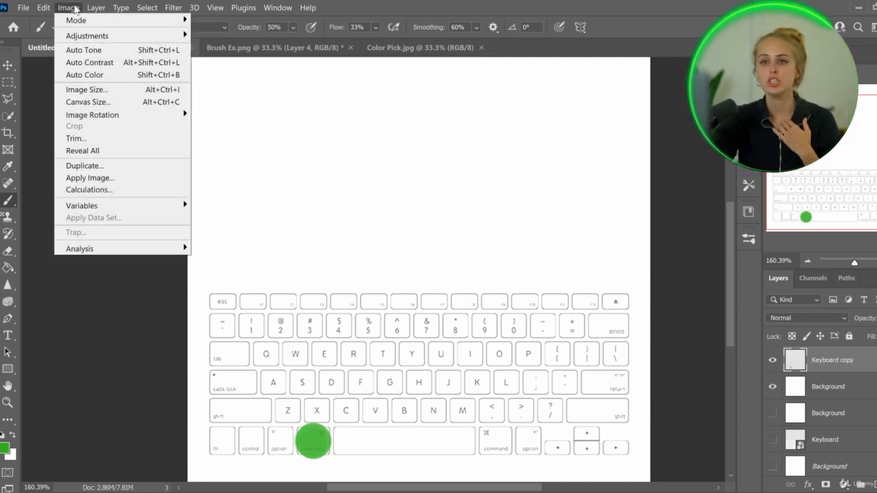
mouse_move(43, 8)
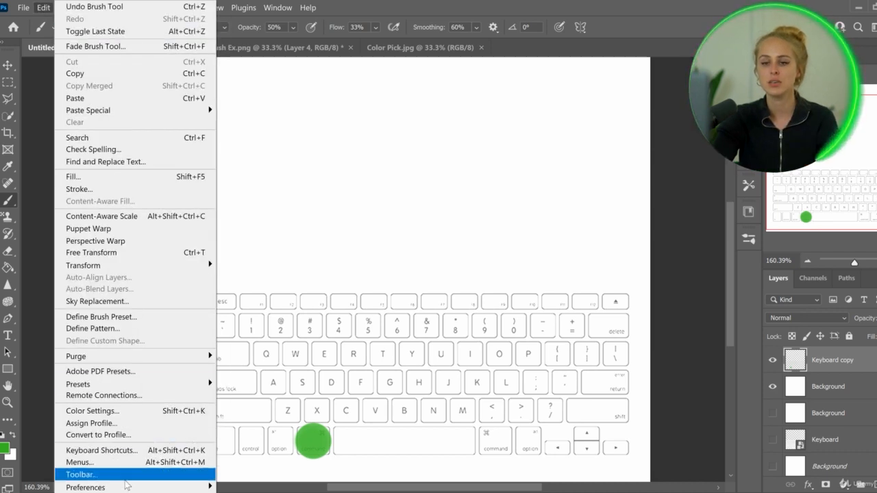
mouse_move(121, 490)
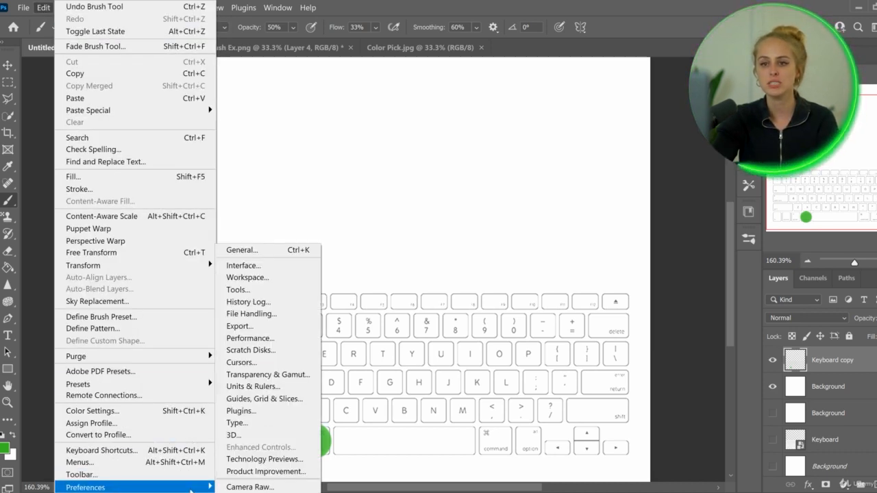
left_click(260, 368)
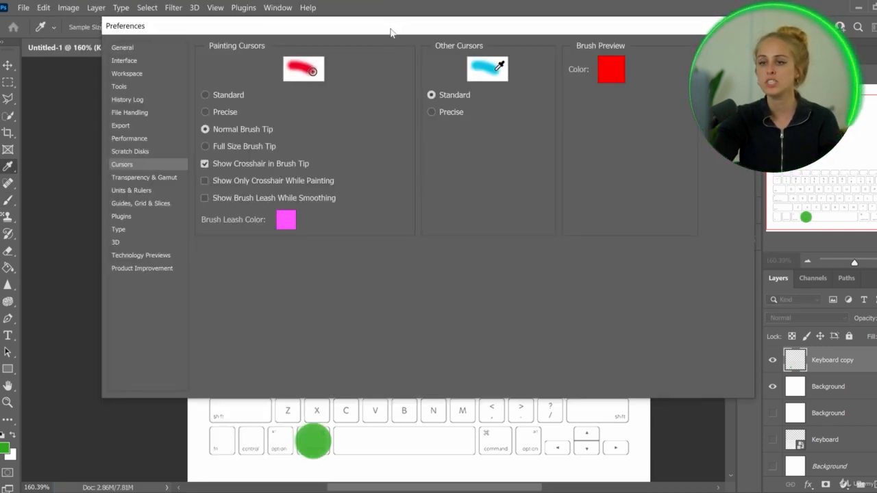
left_click_drag(389, 33, 390, 94)
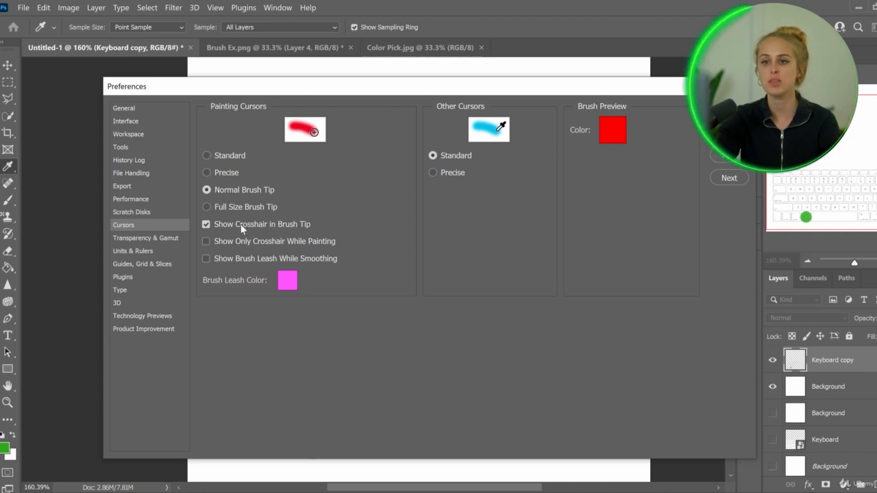
Try other hues such as blue and green for the brush preview color, and cancel the color change
left_click(612, 141)
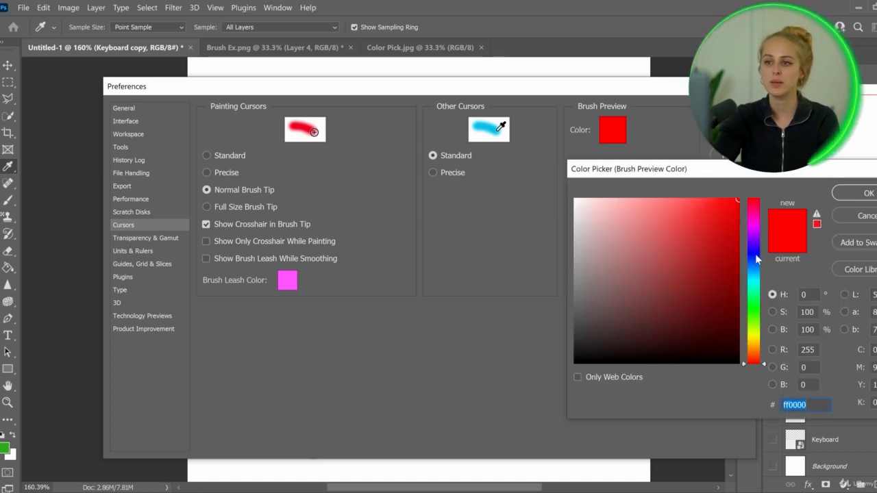
left_click(756, 257)
left_click(758, 306)
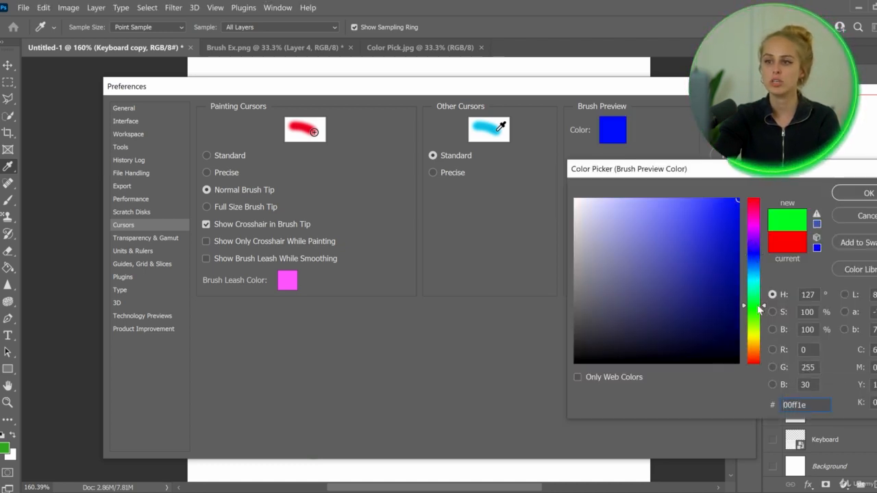
left_click(761, 297)
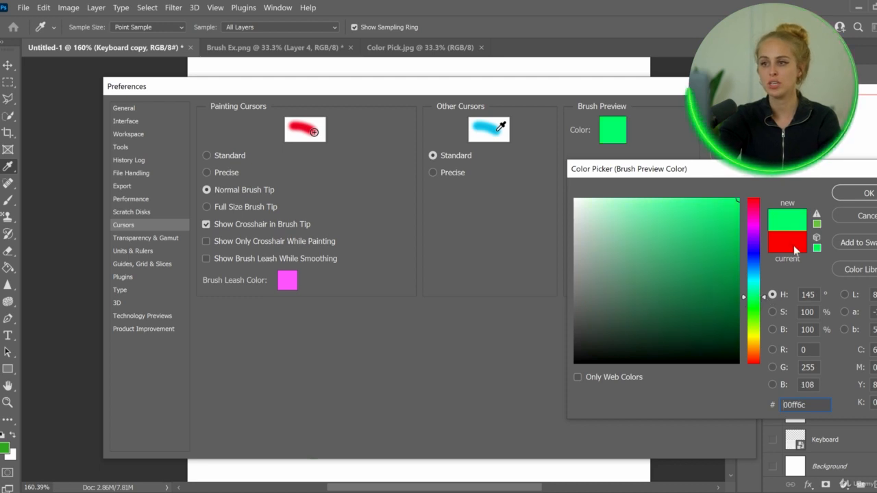
left_click(754, 213)
left_click(865, 217)
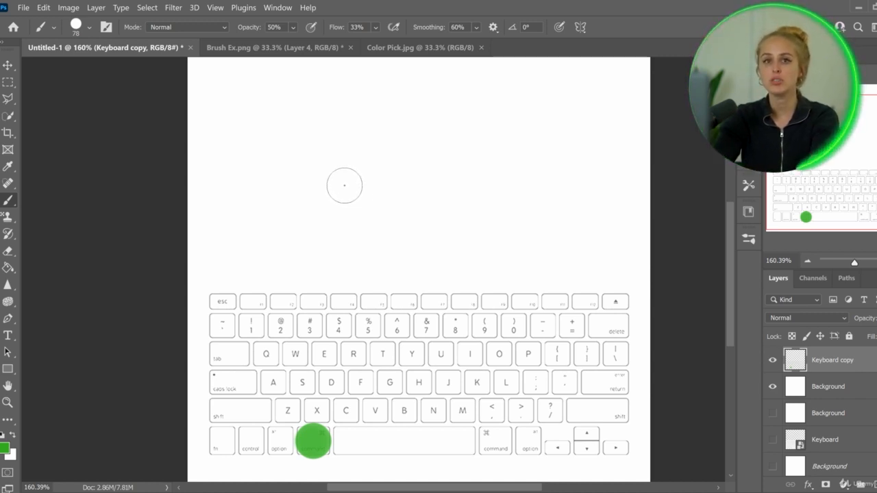
Enlarge the brush in increments to 175 px
key("bracketright")
key("bracketright")
key("bracketright")
key("bracketright")
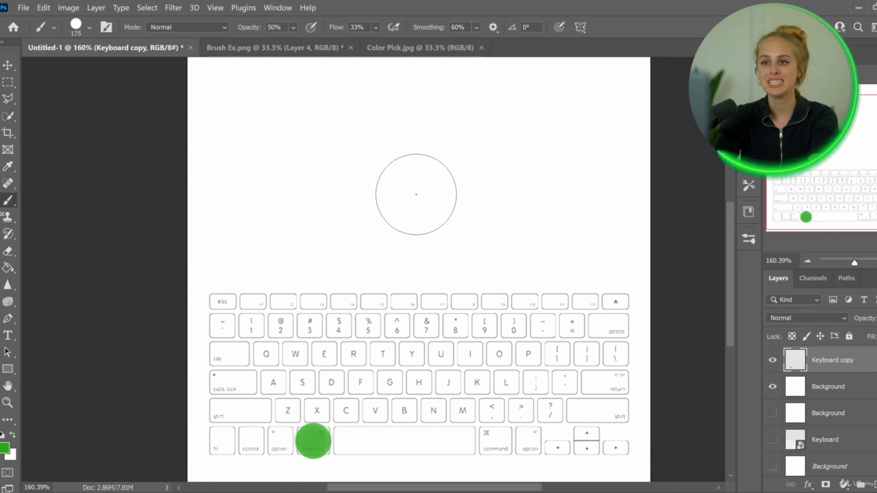
Shrink the brush in increments to 30 px
key("bracketleft")
key("bracketleft")
key("bracketleft")
key("bracketleft")
key("bracketleft")
key("bracketleft")
key("bracketleft")
key("bracketleft")
key("bracketleft")
key("bracketleft")
key("bracketleft")
key("bracketleft")
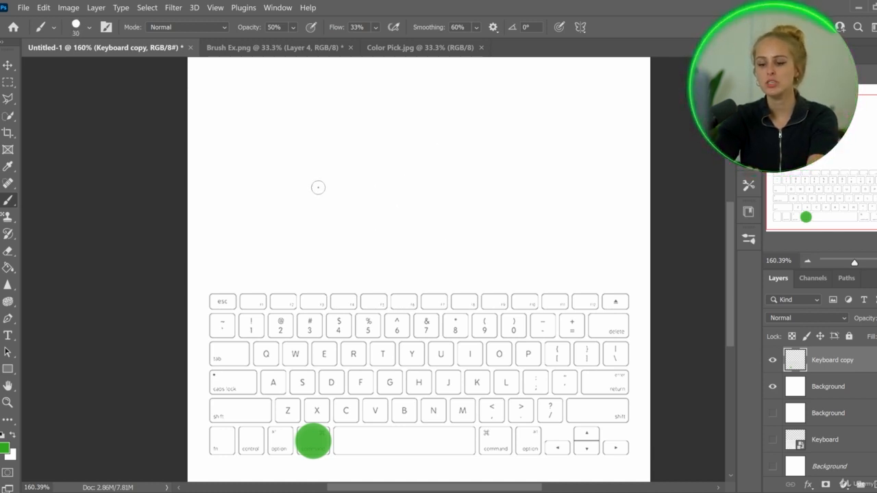
Enlarge the brush in increments to 200 px
key("bracketright")
key("bracketright")
key("bracketright")
key("bracketright")
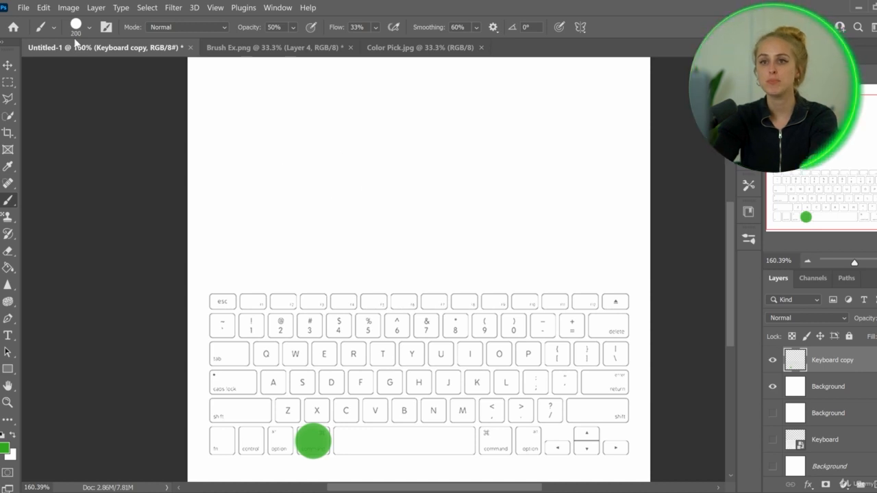
Reduce the brush size in the brush preset settings and undo the test dab on the blank canvas
left_click(89, 28)
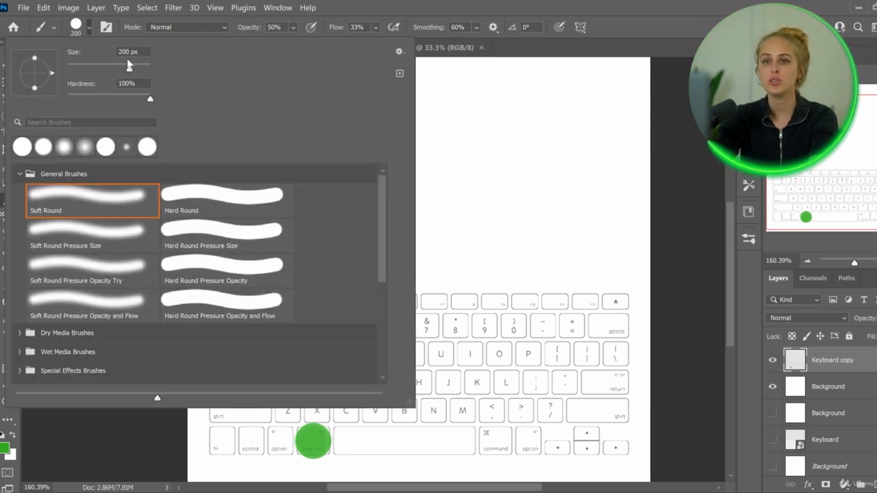
left_click_drag(130, 72, 90, 72)
left_click(464, 144)
key("ctrl+z")
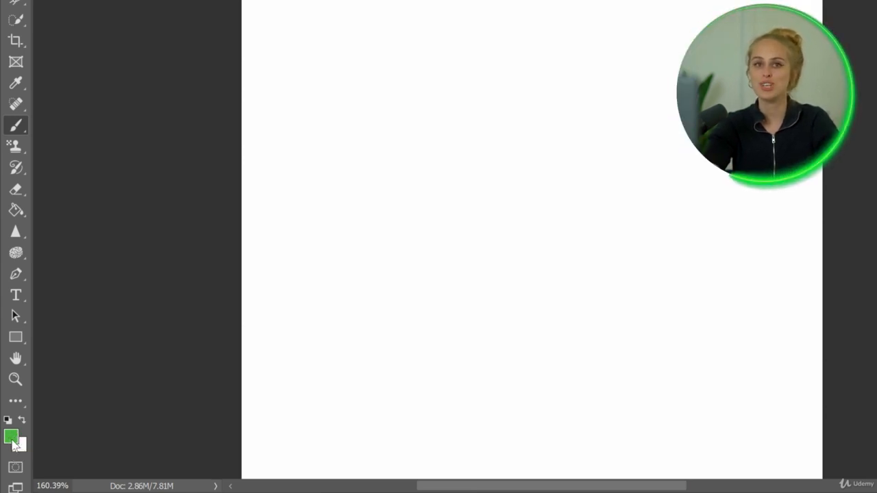
Change the foreground color to the dark green 1b8d0c by adjusting its hue and shade
left_click(11, 438)
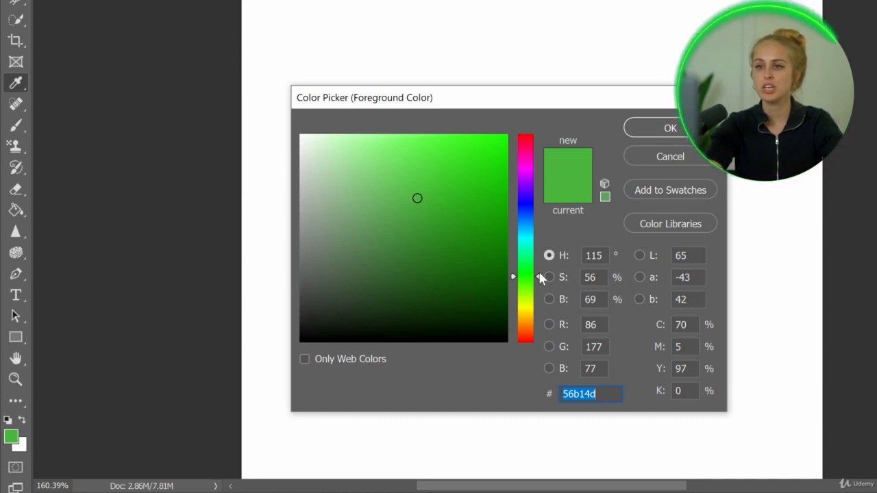
mouse_move(541, 277)
left_mouse_down()
mouse_move(529, 173)
mouse_move(529, 323)
mouse_move(540, 298)
mouse_move(541, 334)
mouse_move(539, 263)
left_mouse_up()
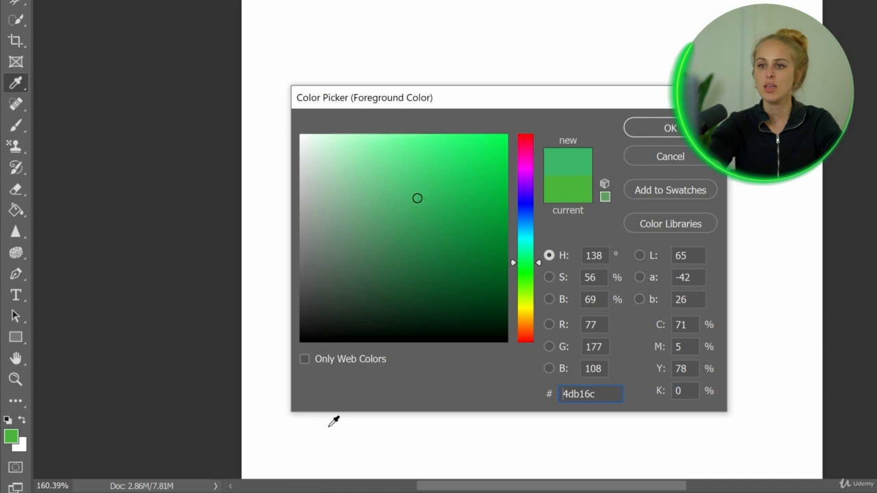
left_click(474, 224)
left_click(481, 160)
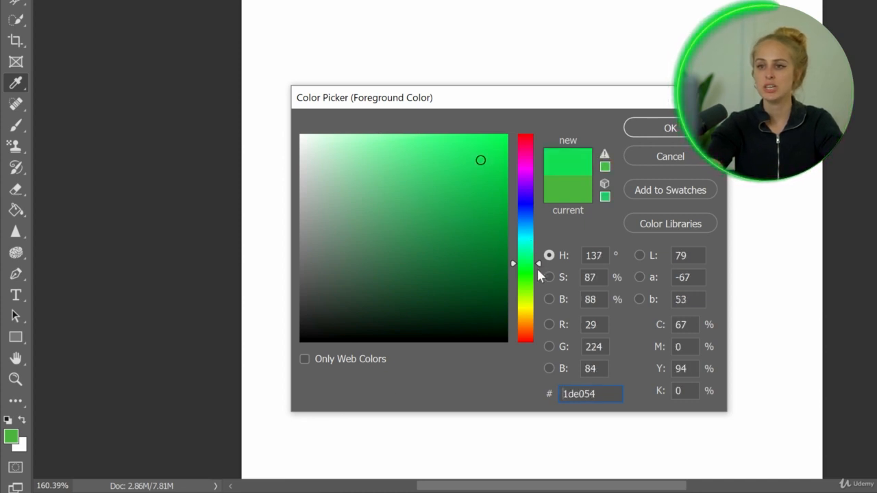
left_click_drag(538, 270, 521, 277)
left_click(489, 227)
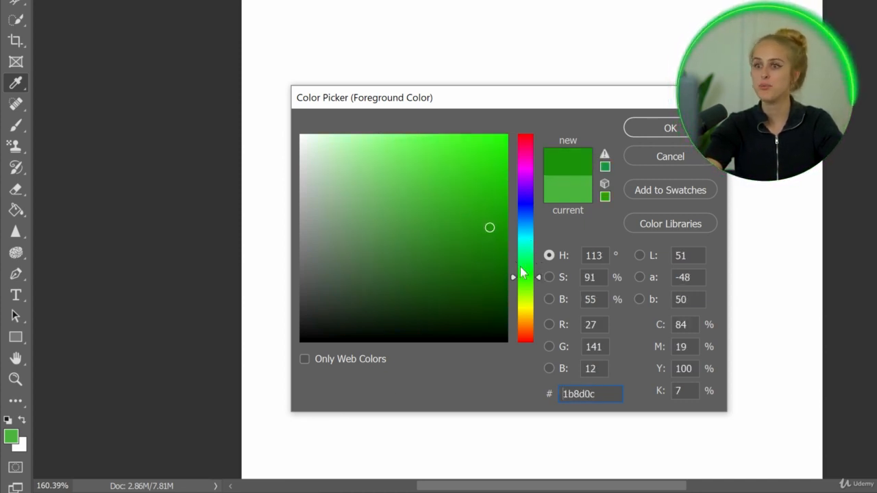
left_click(670, 128)
Paint a test dab and a stroke across the blank canvas with the Brush tool in the new green
key("b")
left_click(313, 257)
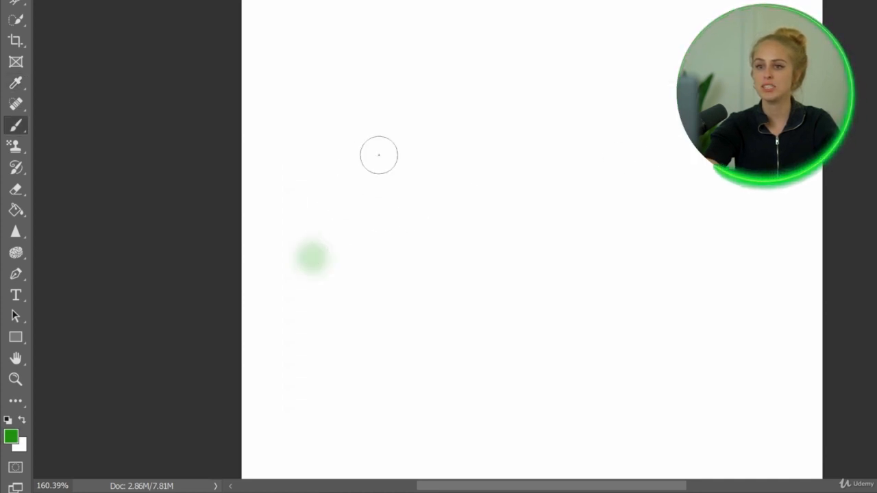
mouse_move(313, 257)
left_mouse_down()
mouse_move(500, 248)
mouse_move(665, 195)
left_mouse_up()
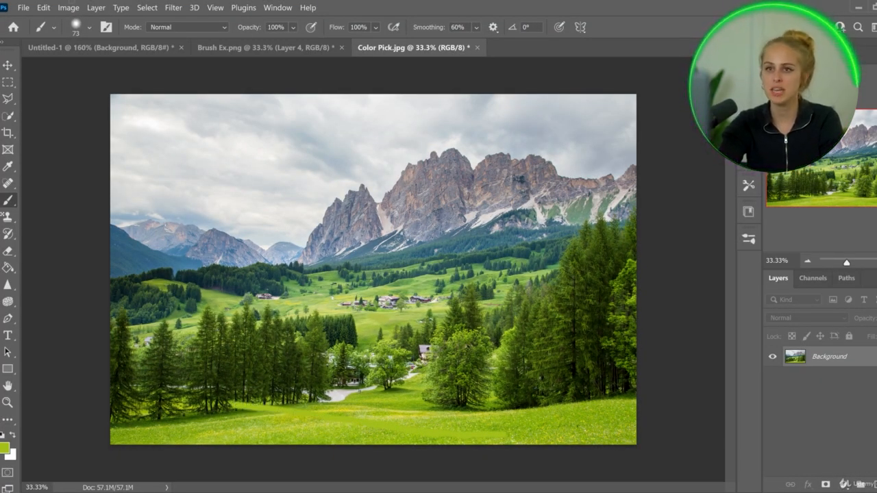
Enlarge the brush to 161 px and paint over the foreground grass along the lower edge of the Color Pick.jpg photo
left_click(90, 27)
left_click_drag(108, 70, 122, 70)
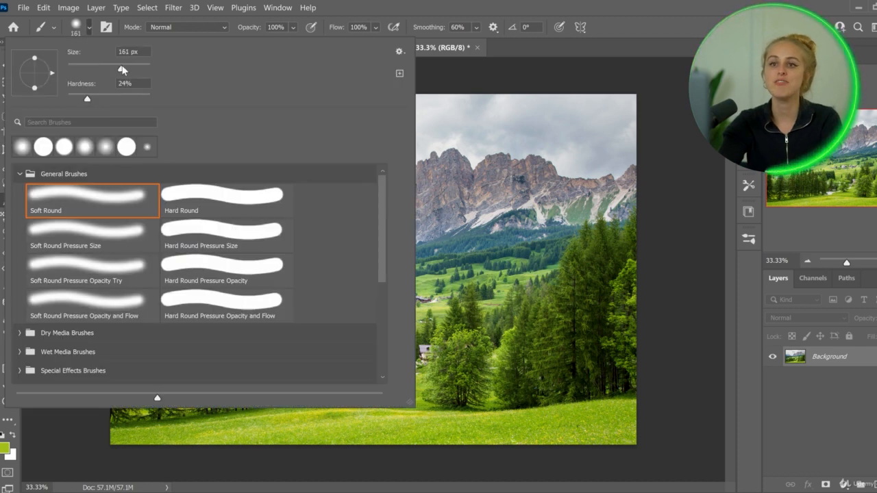
mouse_move(485, 432)
left_mouse_down()
mouse_move(360, 435)
mouse_move(499, 432)
mouse_move(116, 436)
mouse_move(572, 433)
left_mouse_up()
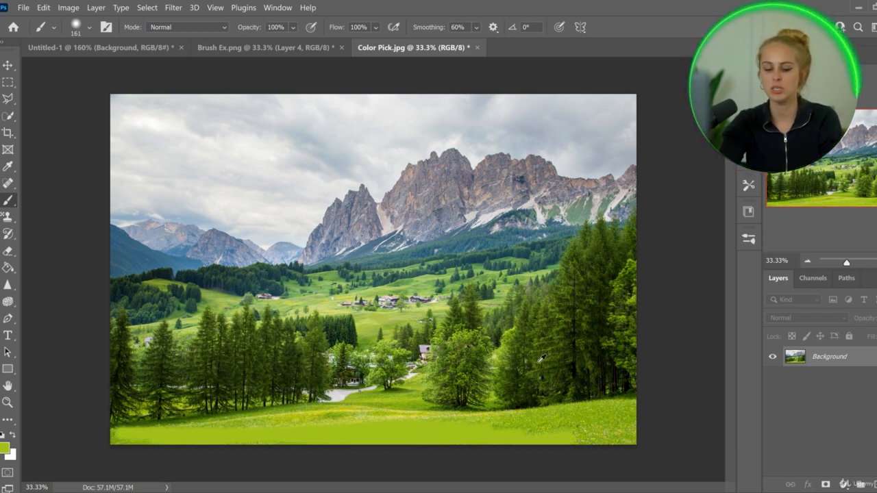
Sample a color from the conifers on the right side of the photo and paint over the trees with it
left_click(563, 310, "alt")
mouse_move(577, 284)
left_mouse_down()
mouse_move(573, 363)
mouse_move(581, 374)
mouse_move(599, 295)
mouse_move(569, 377)
mouse_move(598, 373)
mouse_move(599, 259)
left_mouse_up()
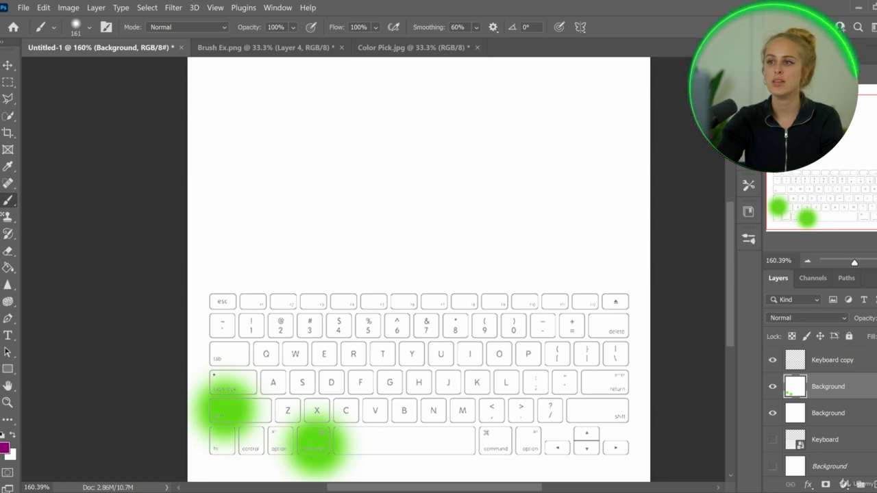
Detach the Swatches panel beside the canvas, choose the CMYK green swatch as foreground color, and browse the other swatch groups
left_click_drag(809, 71, 70, 87)
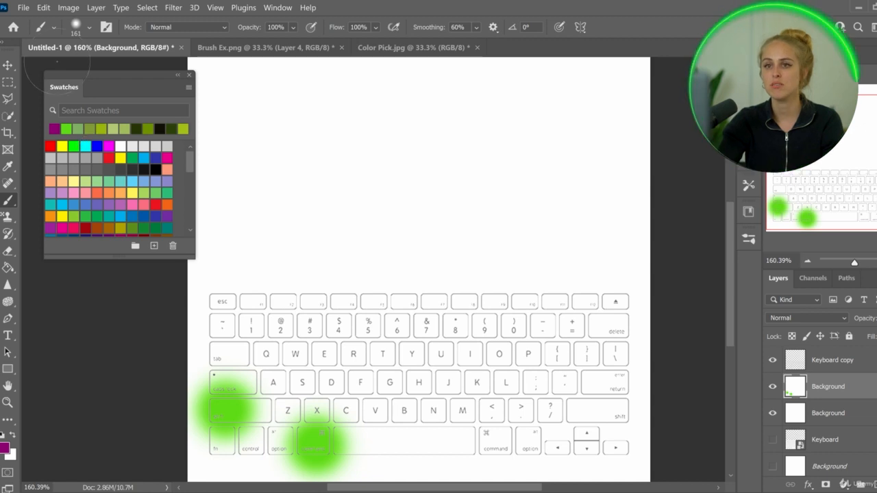
scroll(134, 194, "down", 5)
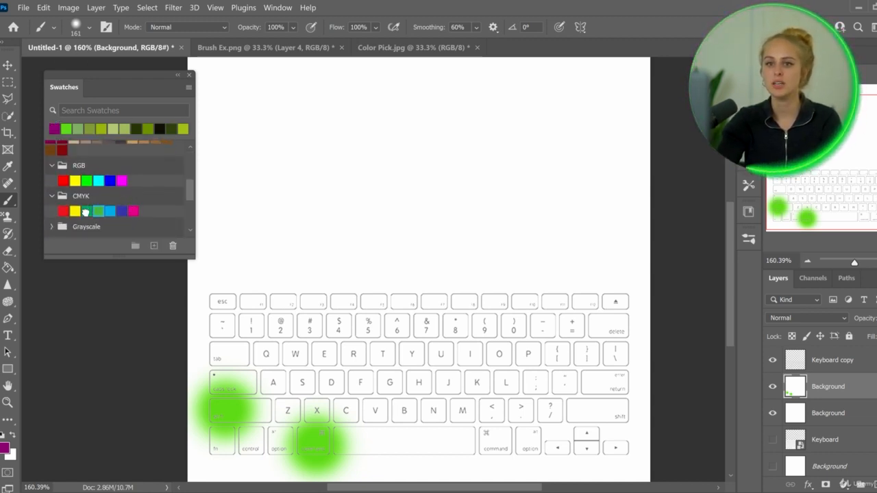
left_click(85, 211)
scroll(105, 156, "up", 6)
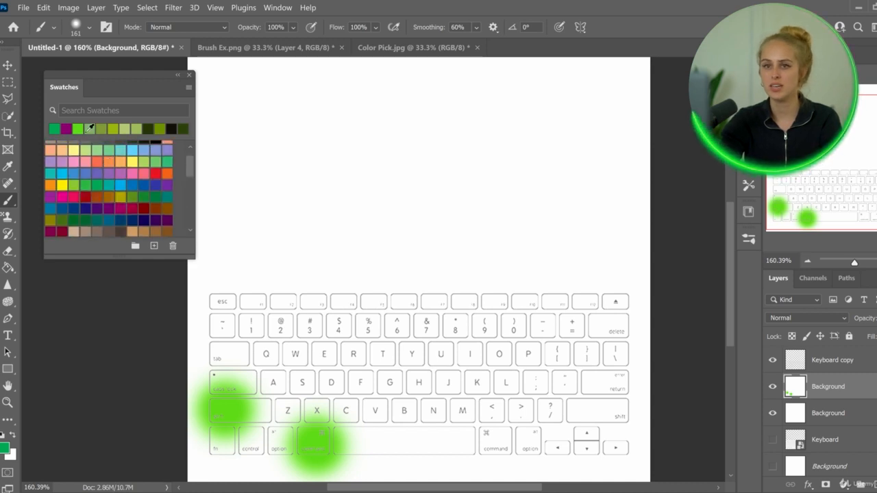
scroll(122, 184, "down", 5)
scroll(120, 182, "down", 3)
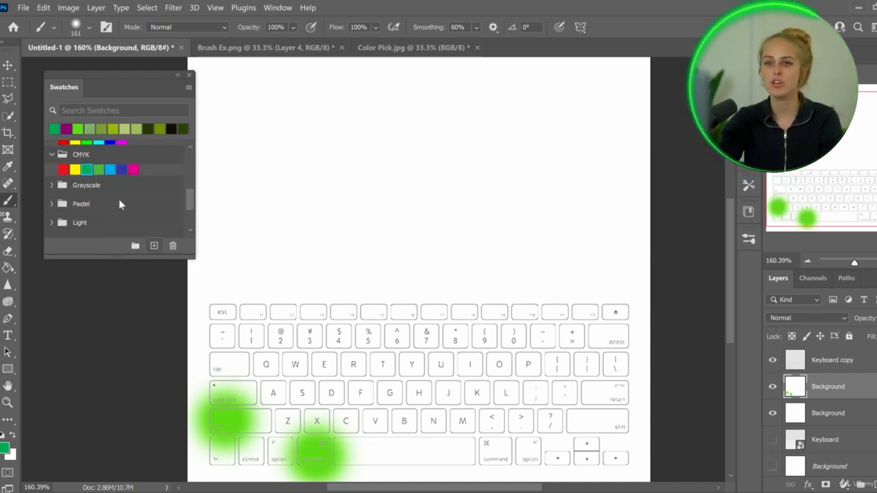
scroll(133, 184, "up", 5)
scroll(138, 173, "up", 3)
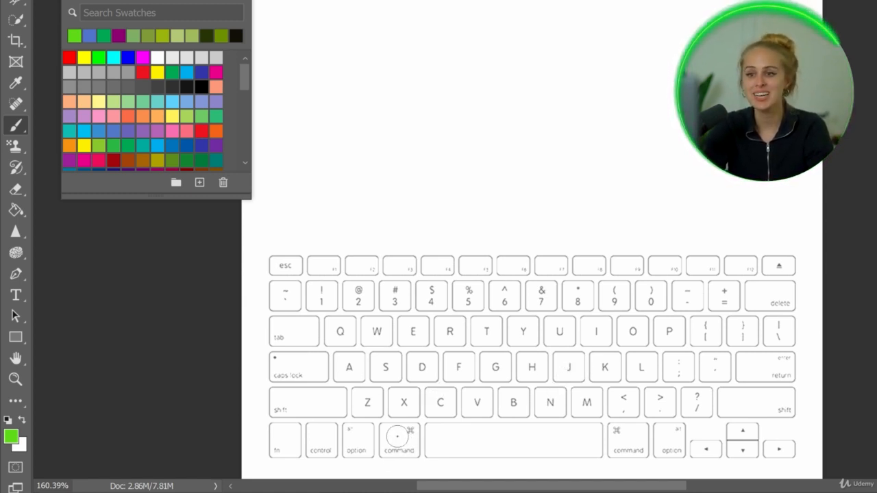
Mark the command, option and control keys of the keyboard drawing with green brush dabs, and undo all three dabs
left_click(397, 438)
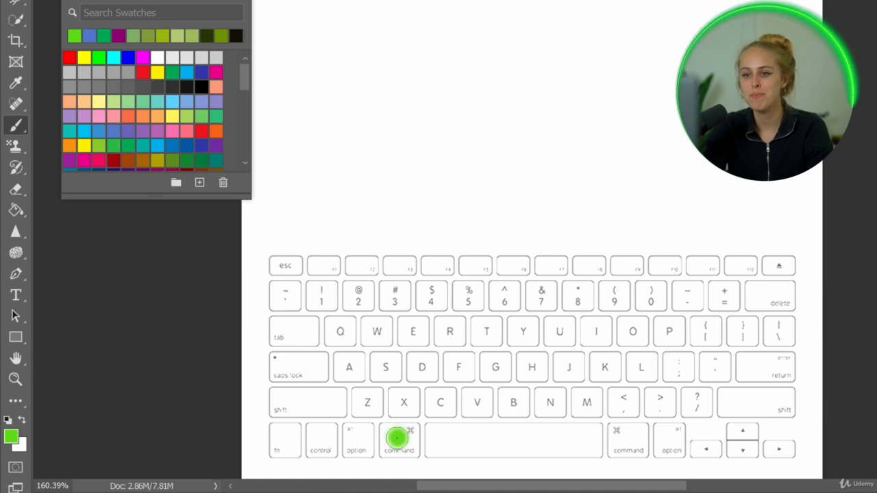
left_click(360, 437)
left_click(316, 436)
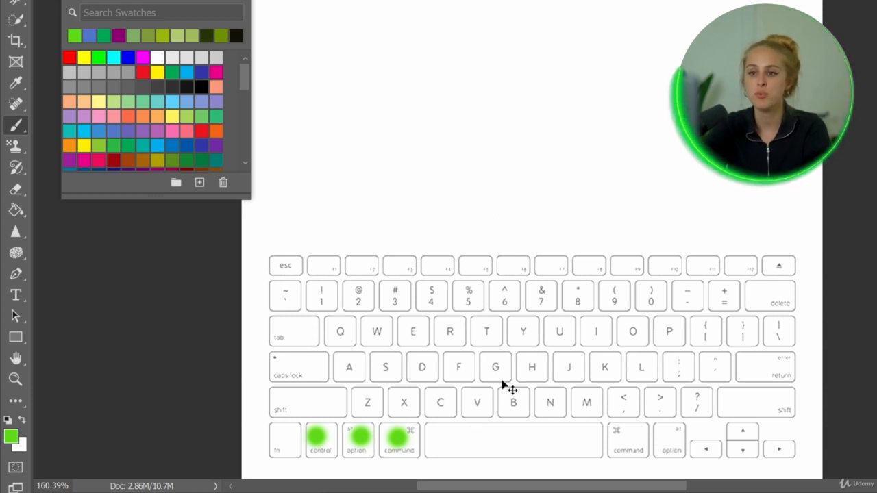
key("ctrl+z")
key("ctrl+z")
key("ctrl+z")
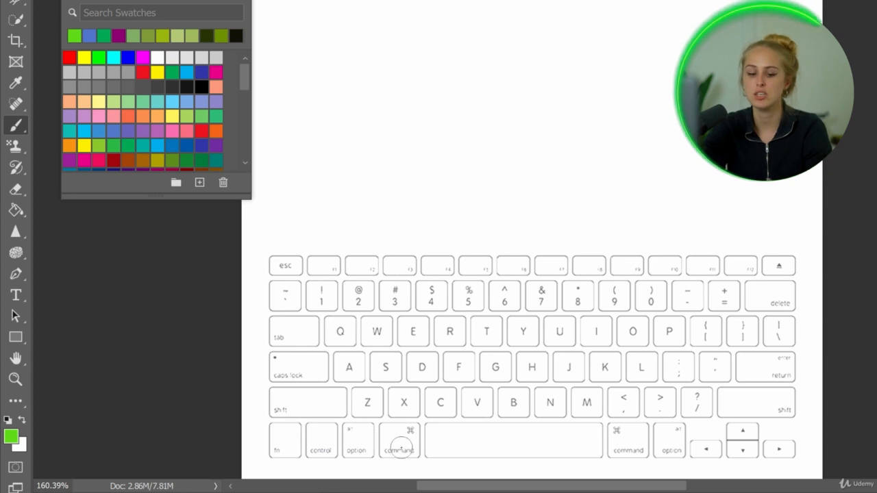
Mark the command and shift keys with green dabs, and pick a blue foreground color with the on-canvas HUD color picker
left_click(397, 449)
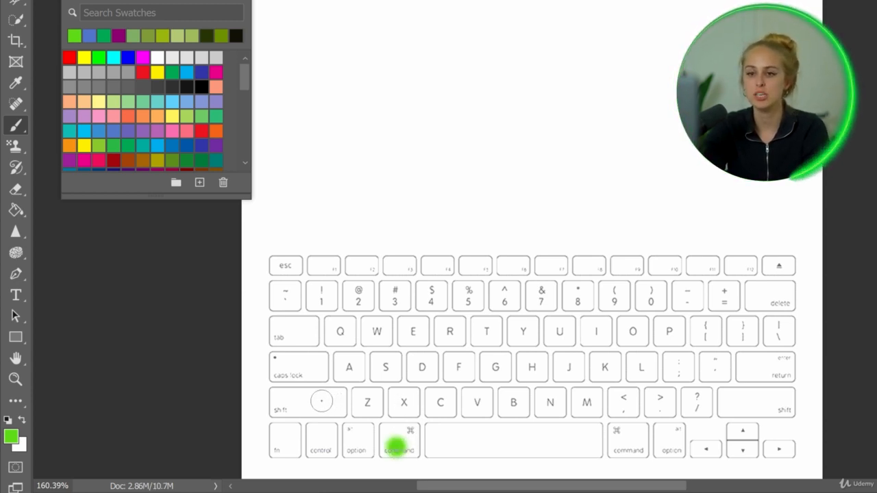
left_click(303, 403)
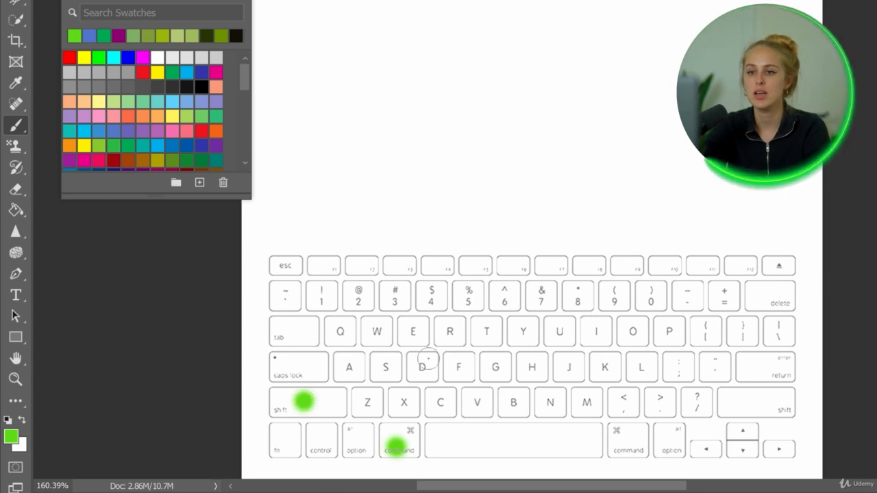
right_click(491, 227, "alt+shift")
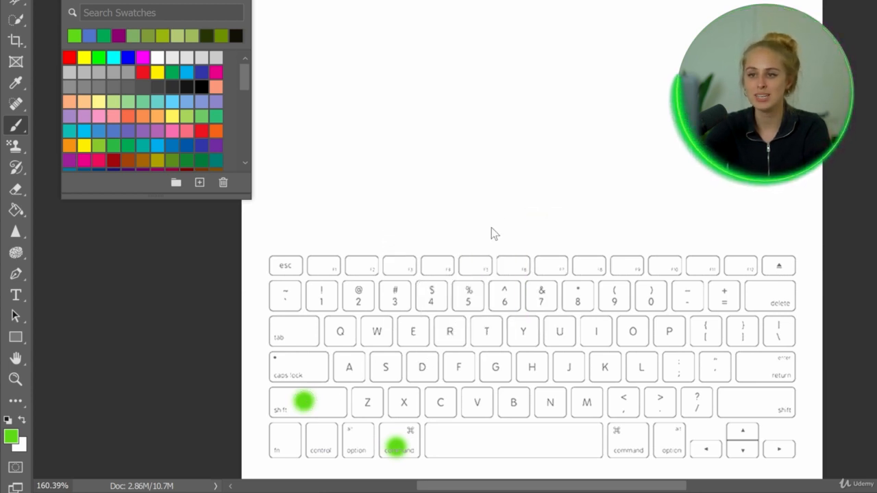
right_click(495, 218, "alt+shift")
mouse_move(492, 230)
left_mouse_down()
mouse_move(446, 248)
mouse_move(458, 272)
mouse_move(482, 233)
mouse_move(503, 219)
mouse_move(496, 208)
mouse_move(476, 265)
mouse_move(513, 244)
mouse_move(554, 277)
mouse_move(562, 203)
mouse_move(563, 312)
mouse_move(566, 248)
left_mouse_up()
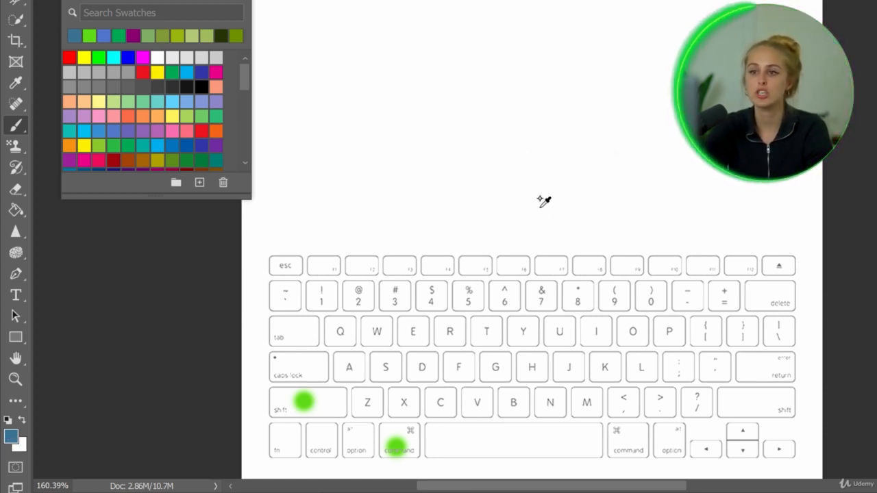
Place a color sampler point in the blank area above the keyboard drawing and hide the Info panel
left_click(533, 149)
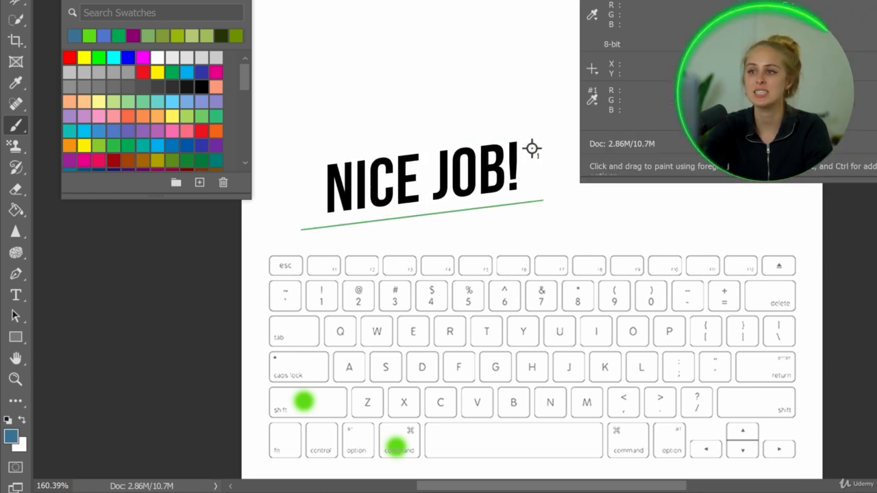
key("F8")
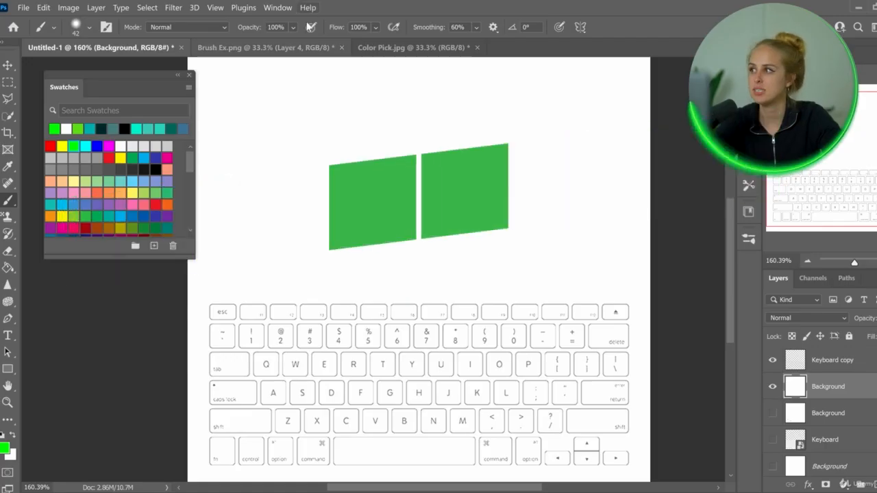
Close the Swatches panel and create a new 1000 x 1000 px RGB document at 72 ppi with a white background
key("ctrl+z")
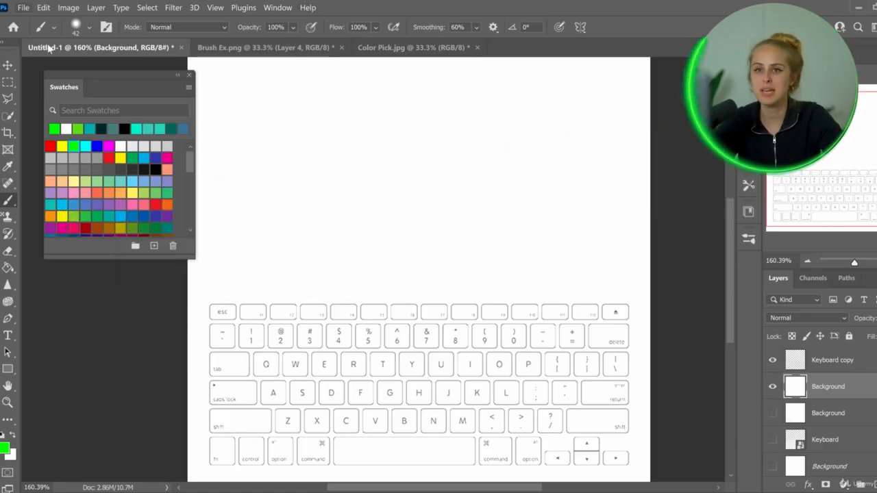
left_click(189, 74)
left_click(24, 9)
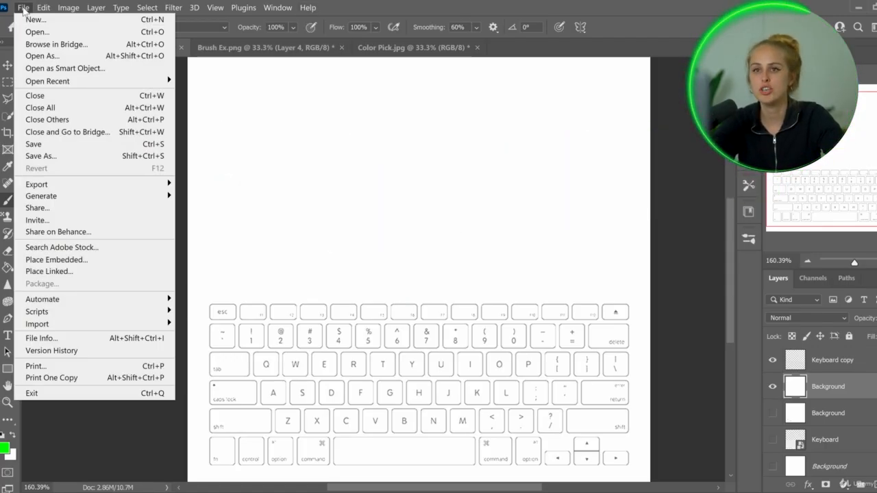
left_click(41, 23)
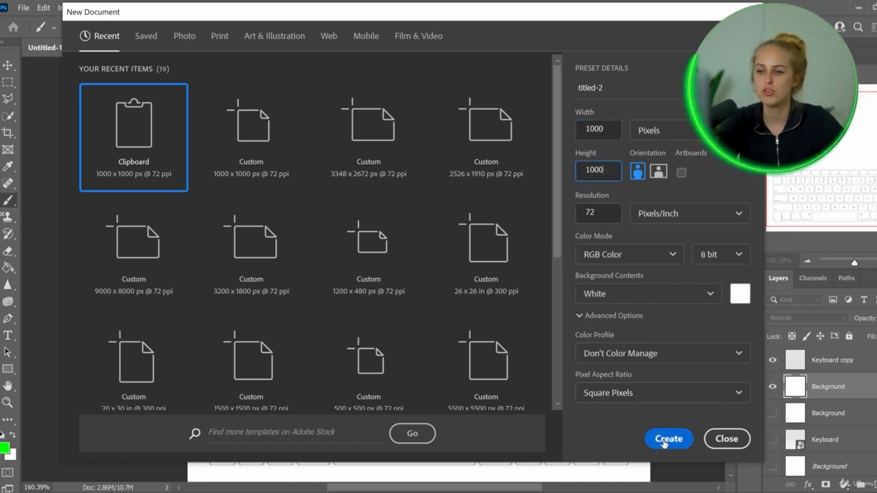
left_click(664, 442)
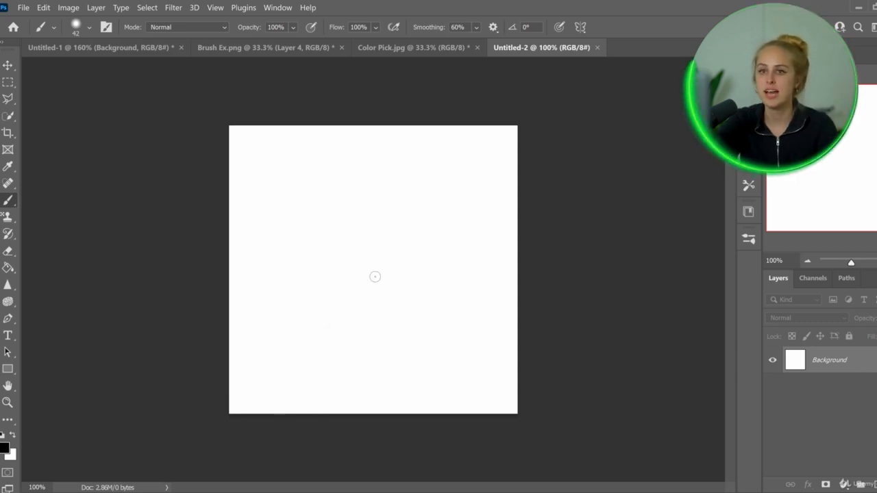
Choose the Soft Round Pressure Opacity Try brush preset and set its size to 177 px
left_click(42, 28)
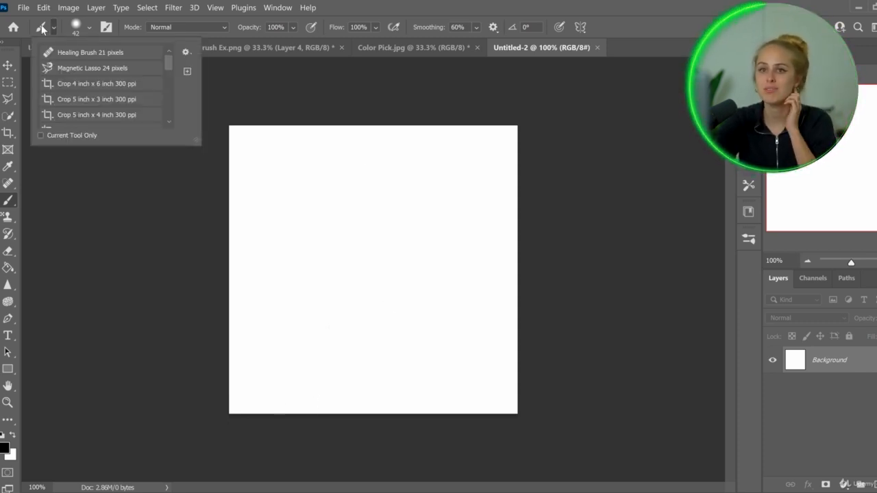
left_click(90, 28)
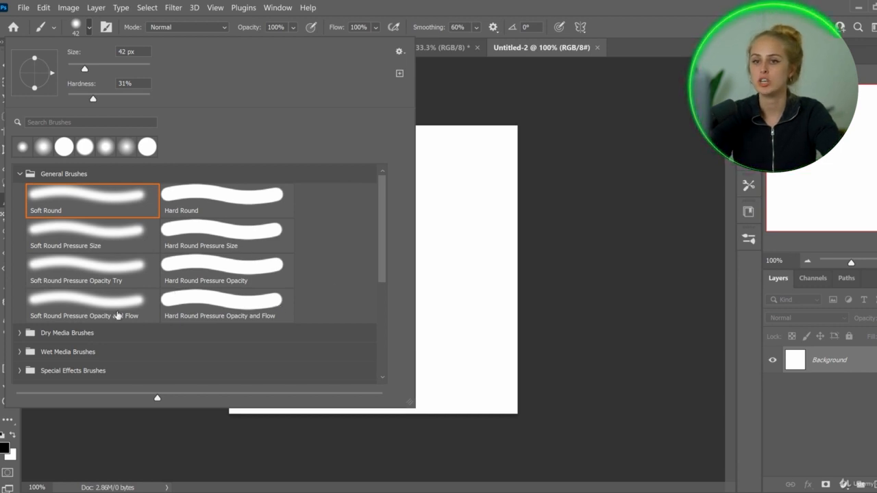
left_click(106, 256)
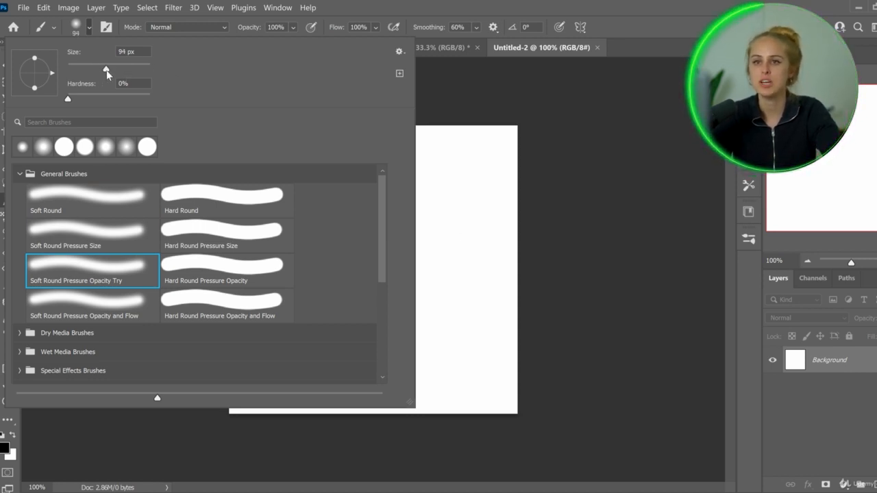
mouse_move(106, 70)
left_mouse_down()
mouse_move(121, 78)
mouse_move(114, 69)
left_mouse_up()
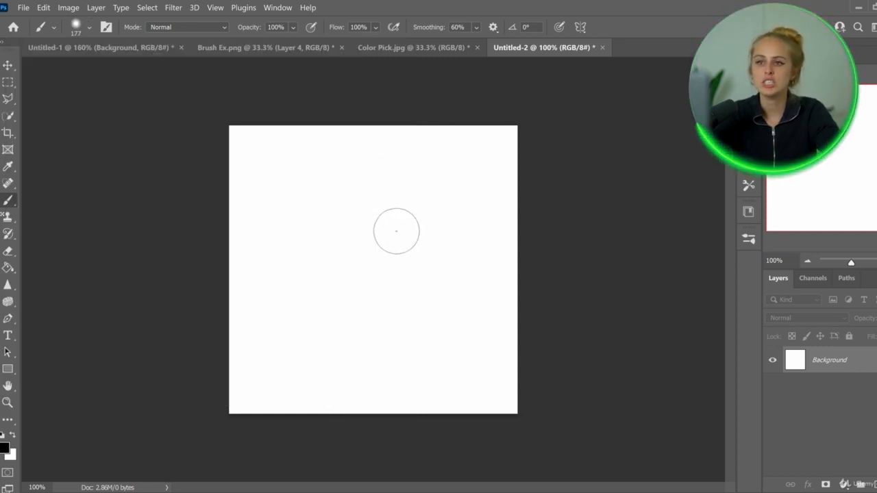
Paint a filled, soft-edged black blob in the middle of the new canvas
mouse_move(396, 230)
left_mouse_down()
mouse_move(373, 211)
mouse_move(318, 212)
mouse_move(319, 312)
left_mouse_up()
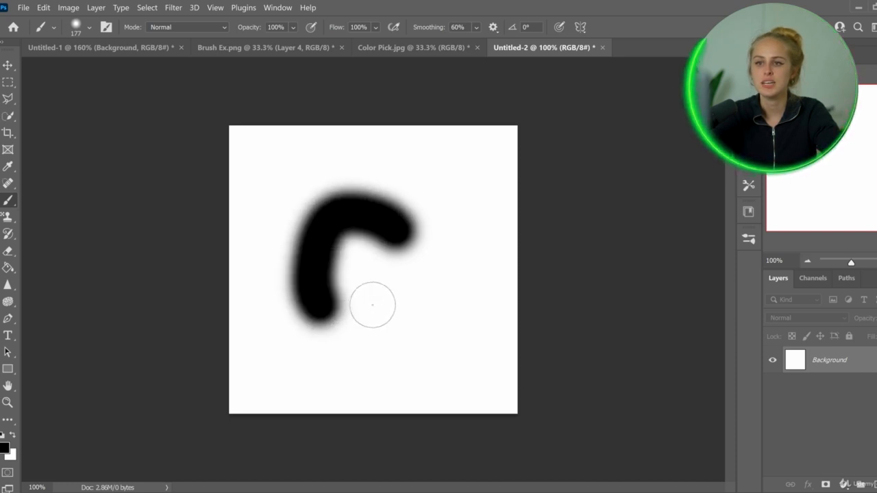
mouse_move(373, 305)
left_mouse_down()
mouse_move(396, 270)
mouse_move(385, 242)
mouse_move(346, 234)
mouse_move(366, 237)
mouse_move(332, 264)
mouse_move(338, 310)
mouse_move(367, 339)
mouse_move(403, 299)
mouse_move(406, 250)
mouse_move(394, 228)
mouse_move(360, 228)
left_mouse_up()
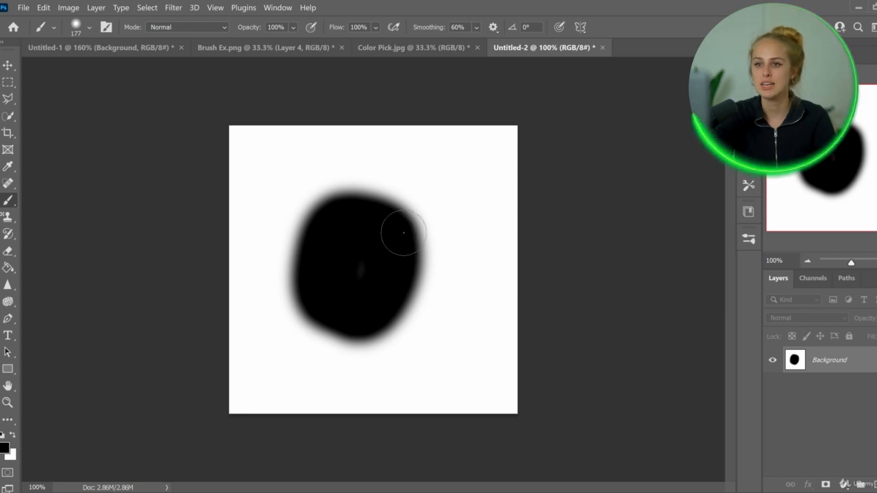
mouse_move(404, 233)
left_mouse_down()
mouse_move(409, 286)
mouse_move(387, 310)
mouse_move(363, 318)
mouse_move(349, 307)
mouse_move(364, 286)
left_mouse_up()
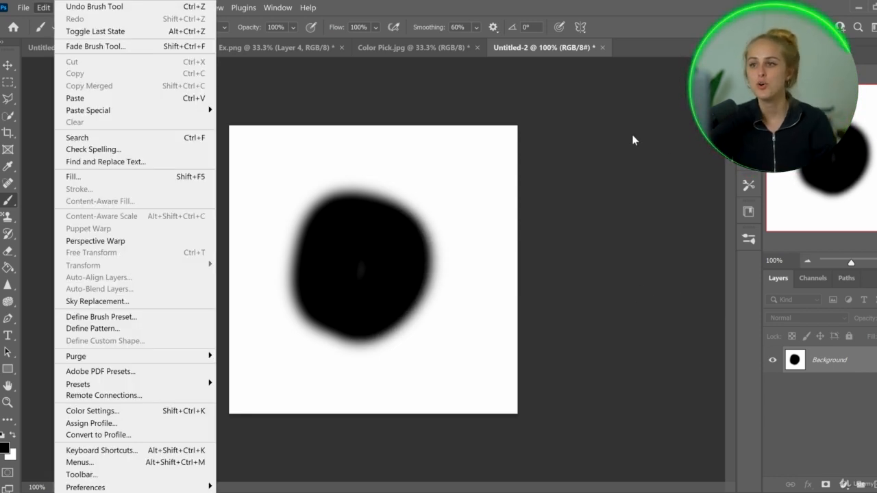
left_click(632, 137)
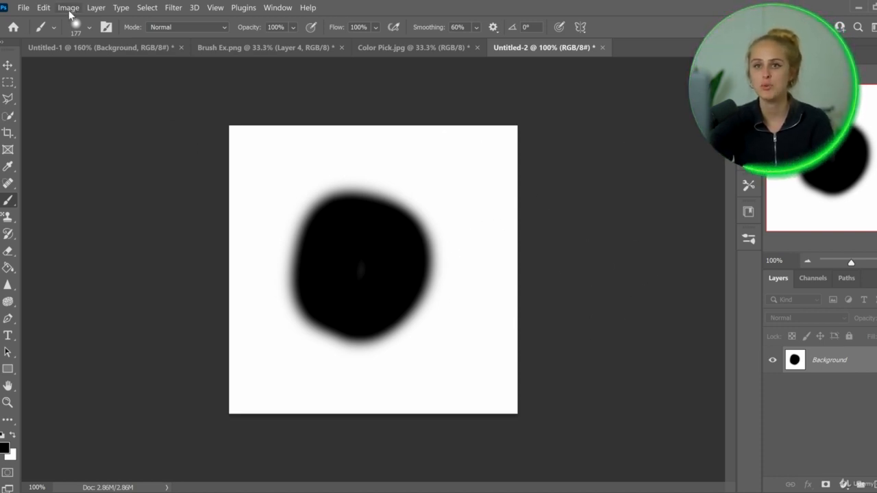
Define a new brush preset from the painted blob and name it Custom
left_click(43, 7)
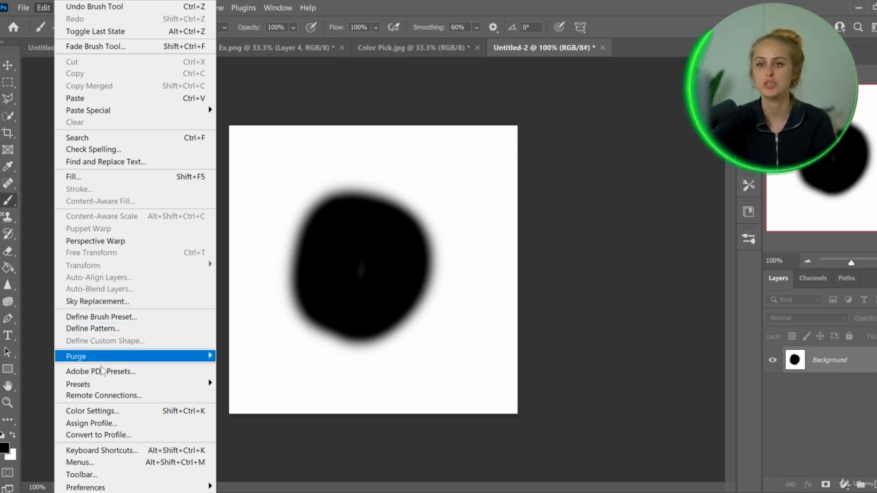
left_click(127, 318)
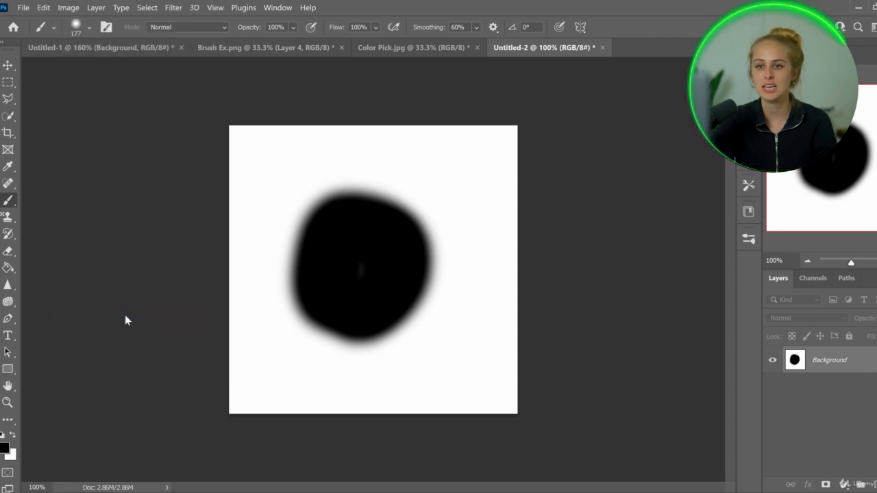
mouse_move(376, 217)
left_mouse_down()
mouse_move(290, 107)
mouse_move(266, 119)
left_mouse_up()
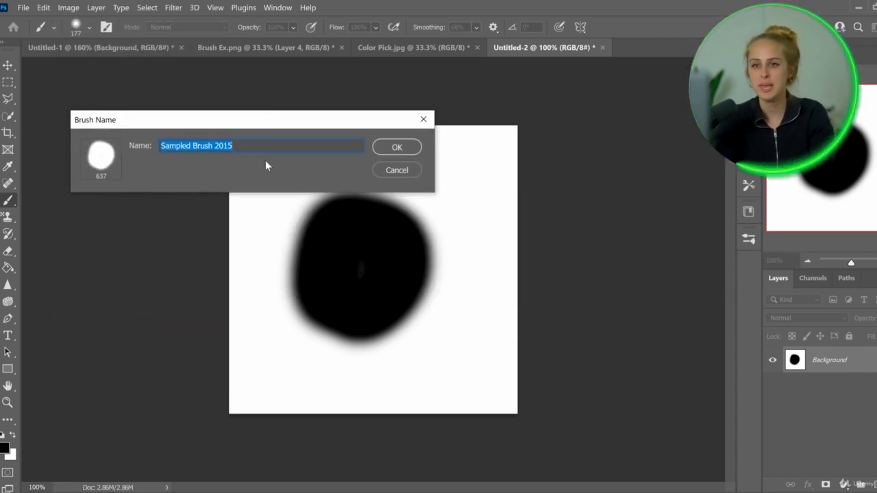
type("Cu")
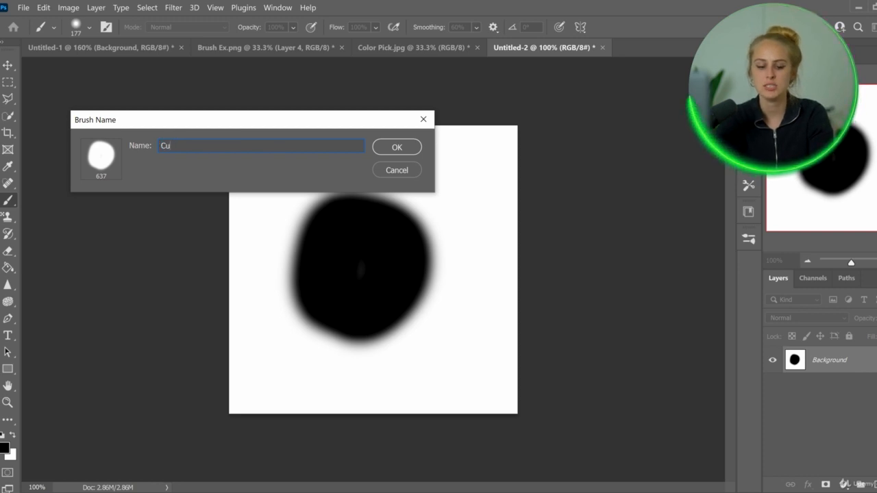
type("stom")
left_click(410, 147)
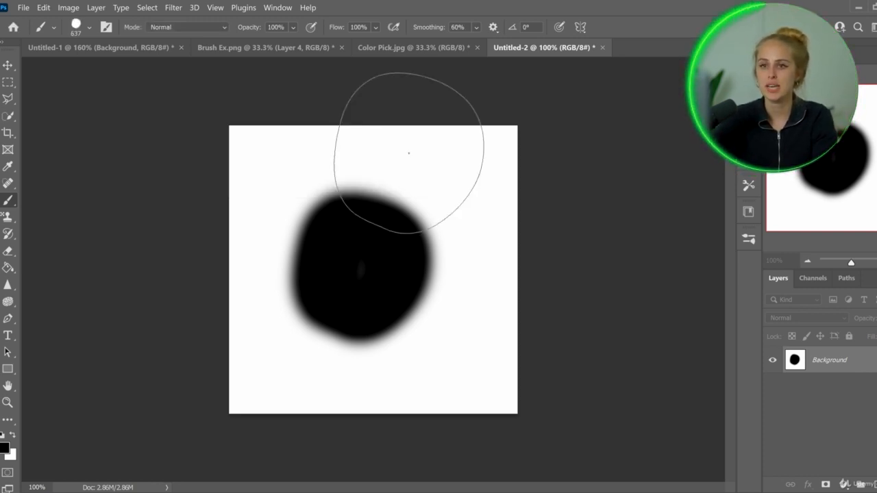
Try a stroke with the new brush, undo it, and reduce the brush size to 45 px
mouse_move(432, 232)
left_mouse_down()
mouse_move(374, 217)
mouse_move(317, 230)
mouse_move(289, 281)
mouse_move(316, 329)
mouse_move(412, 374)
mouse_move(458, 310)
mouse_move(433, 234)
mouse_move(281, 211)
mouse_move(412, 400)
mouse_move(467, 338)
mouse_move(468, 289)
mouse_move(405, 181)
left_mouse_up()
key("ctrl+z")
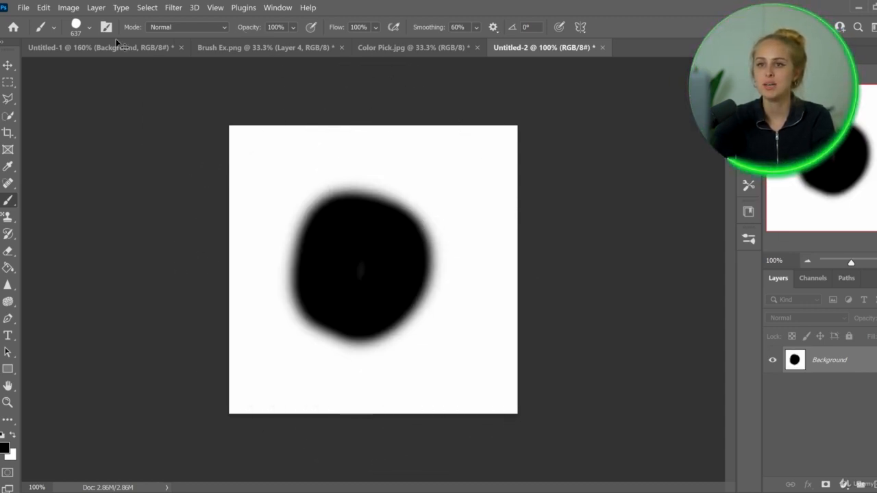
left_click(89, 26)
key("Return")
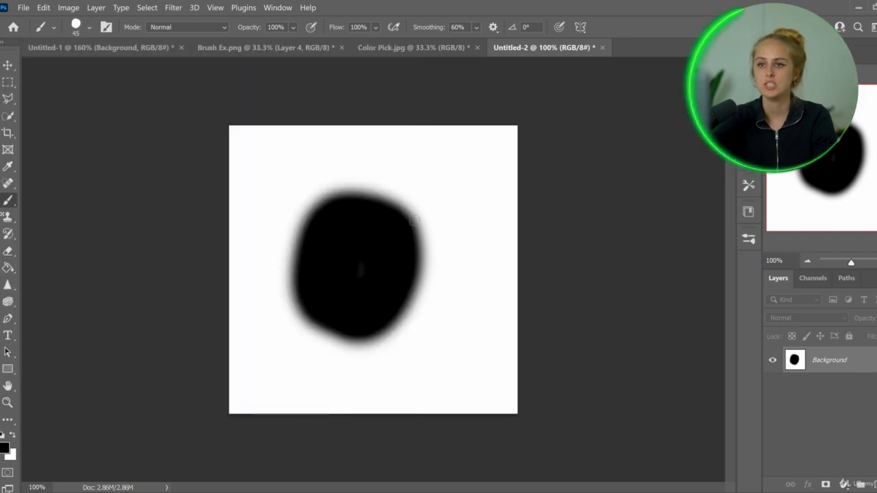
Paint test strokes above and below the black blob with the 45 px brush and undo them
mouse_move(439, 160)
left_mouse_down()
mouse_move(423, 150)
mouse_move(284, 181)
mouse_move(475, 157)
mouse_move(454, 183)
left_mouse_up()
left_click_drag(320, 184, 323, 185)
left_click_drag(438, 373, 271, 367)
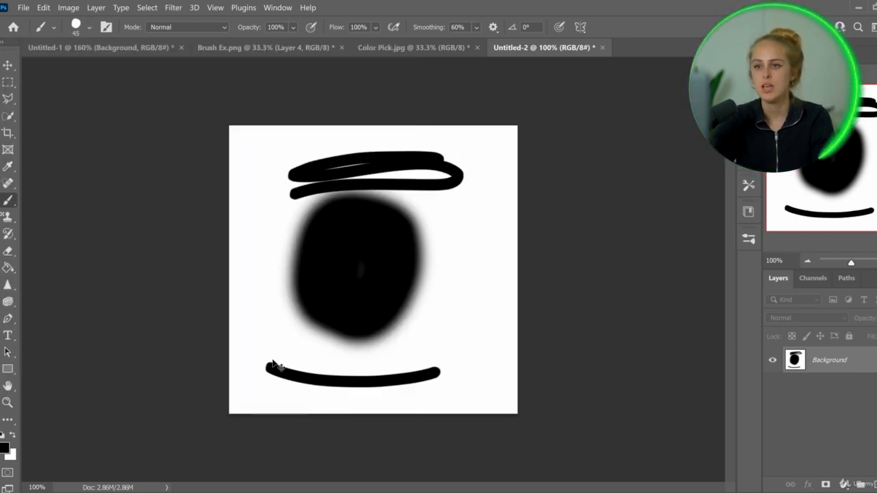
key("ctrl+z")
key("ctrl+z")
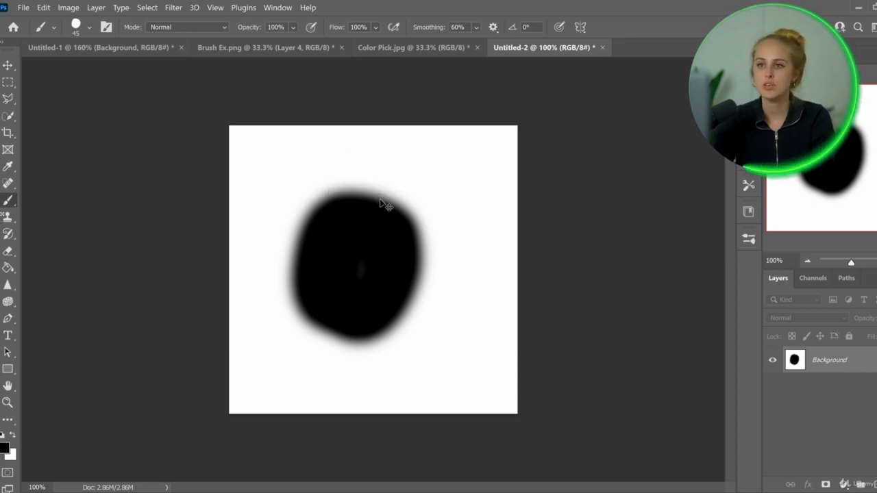
Try a curved stroke around the blob at 43% opacity, undo it, and restore the opacity to 100%
left_click(297, 42)
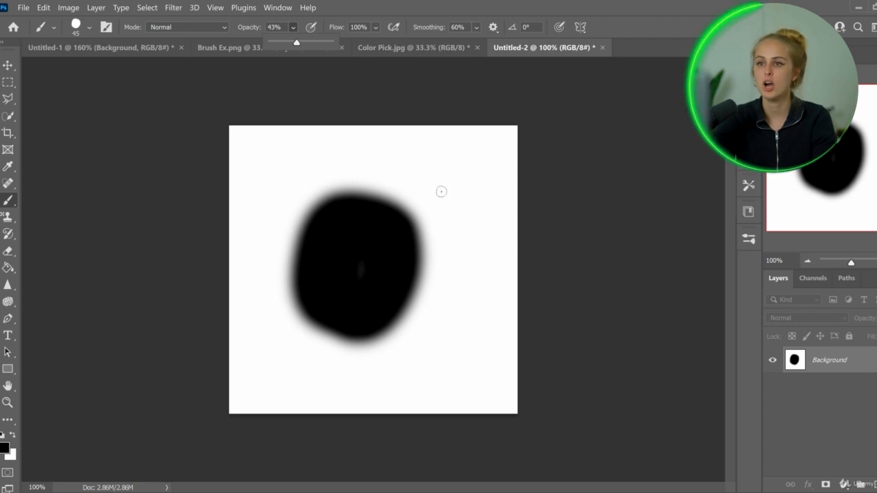
mouse_move(436, 159)
left_mouse_down()
mouse_move(348, 156)
mouse_move(306, 171)
mouse_move(281, 197)
mouse_move(261, 280)
left_mouse_up()
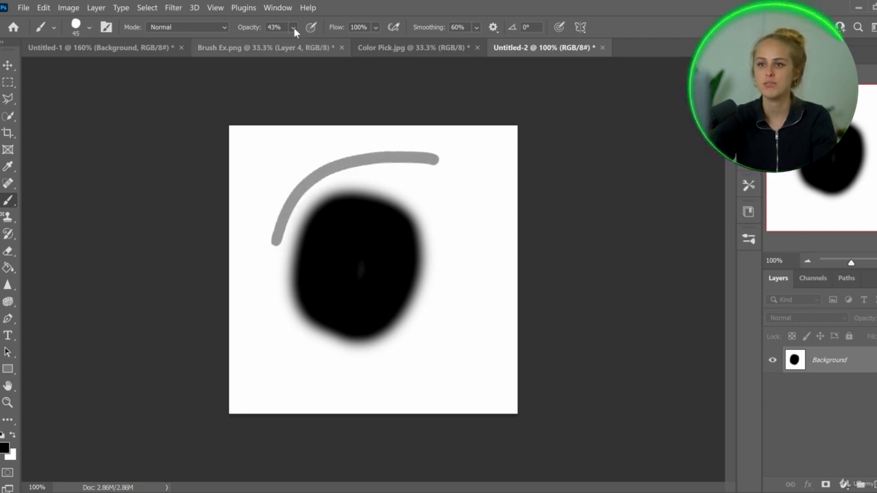
key("ctrl+z")
left_click(293, 28)
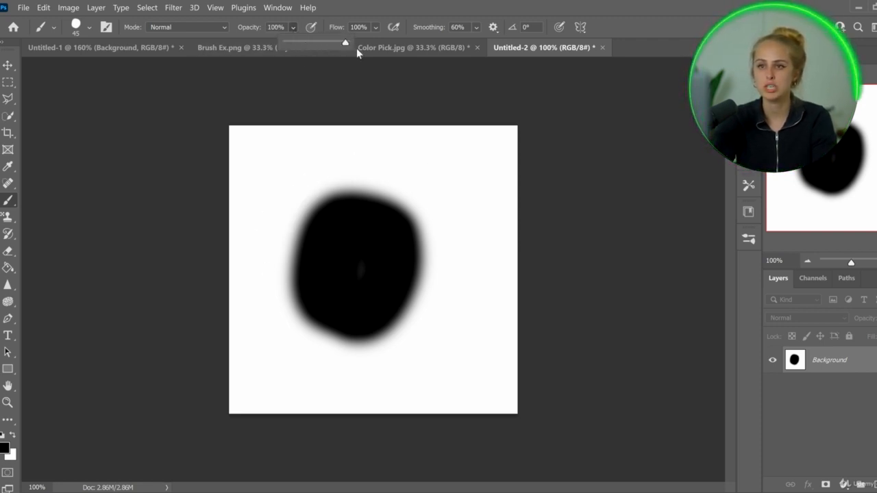
Check the smoothing setting with a wavy test stroke beside the blob and undo the stroke
left_click(474, 28)
mouse_move(479, 152)
left_mouse_down()
mouse_move(459, 221)
mouse_move(507, 274)
mouse_move(439, 343)
left_mouse_up()
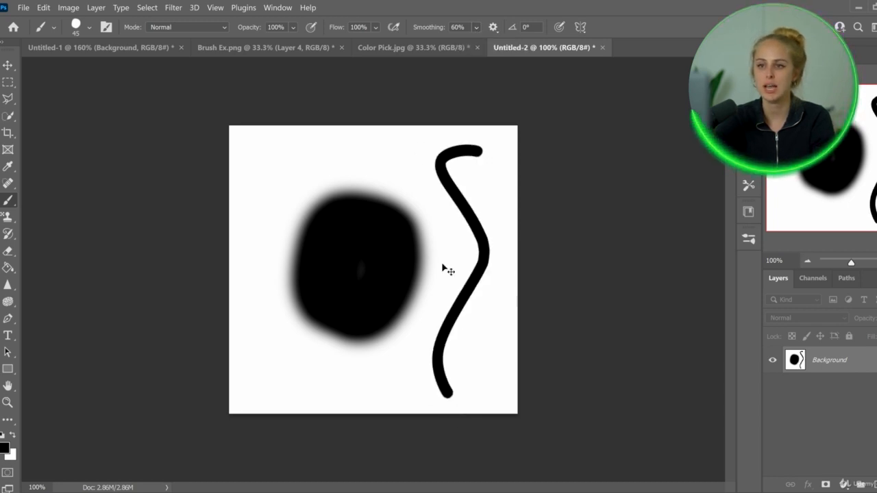
key("ctrl+z")
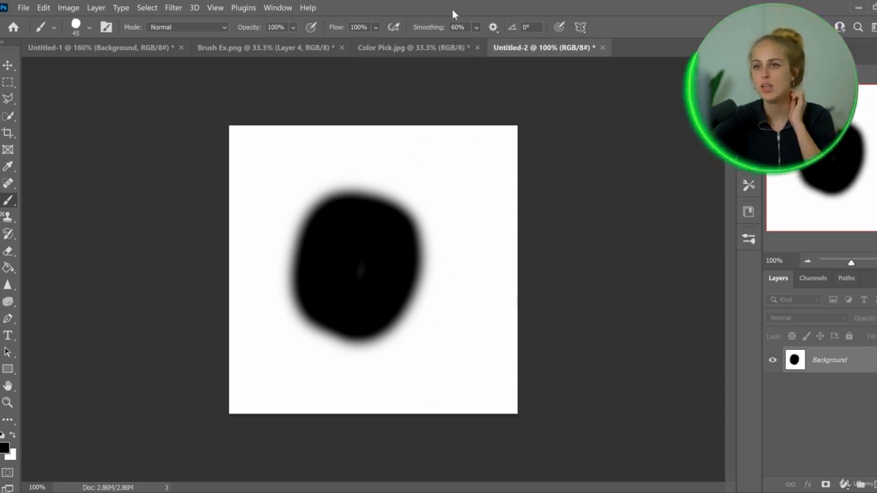
Select the Custom brush preset, then dock Brush Settings with the collapsed panels and expand it
left_click(75, 27)
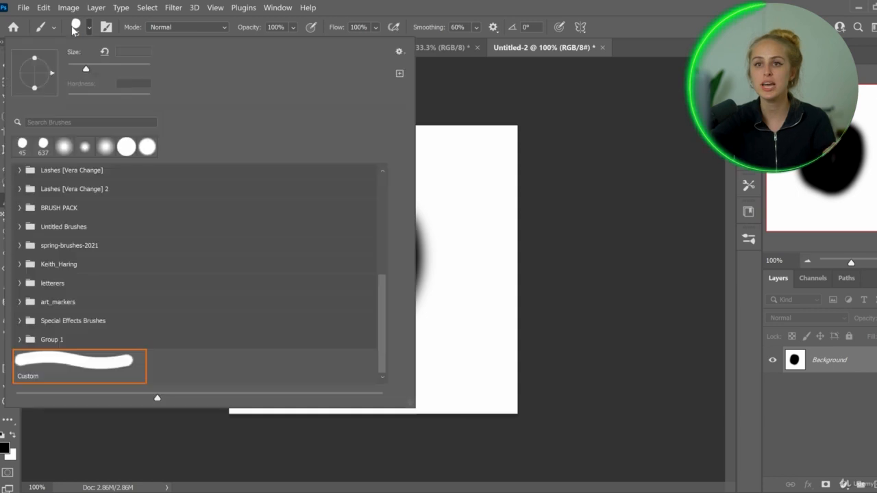
double_click(86, 378)
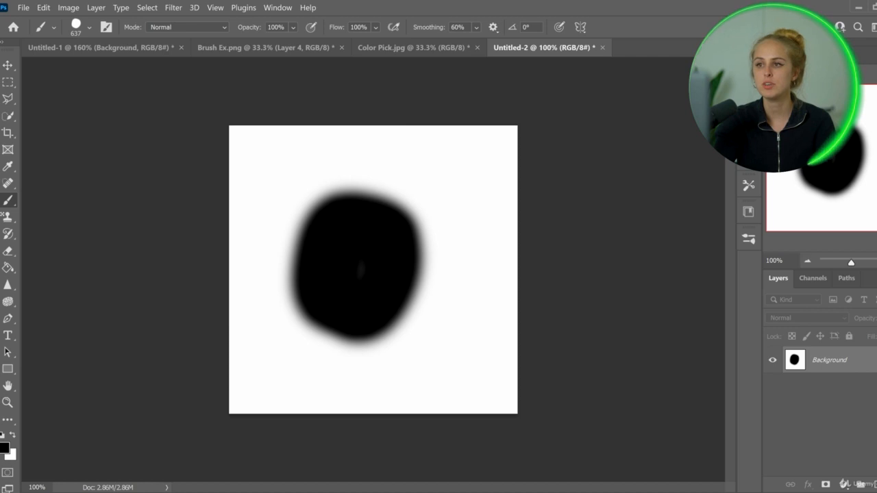
key("F5")
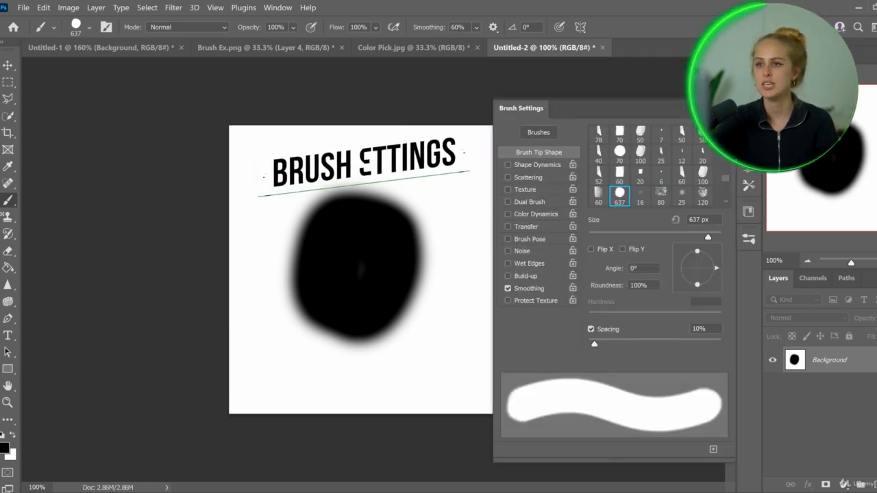
key("F5")
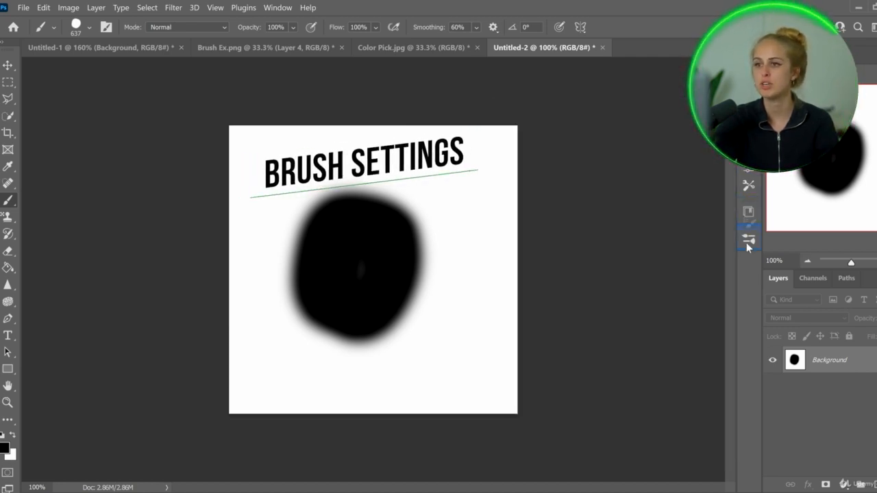
mouse_move(746, 247)
left_mouse_down()
mouse_move(746, 256)
mouse_move(746, 248)
left_mouse_up()
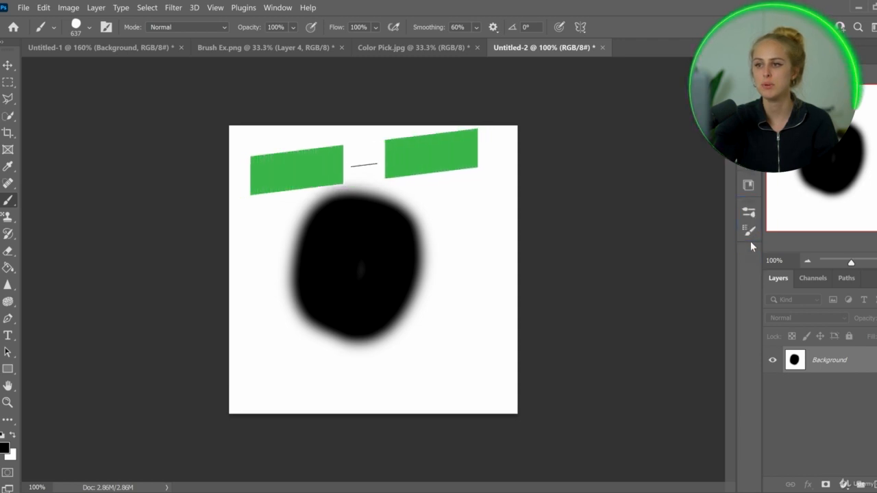
left_click(750, 233)
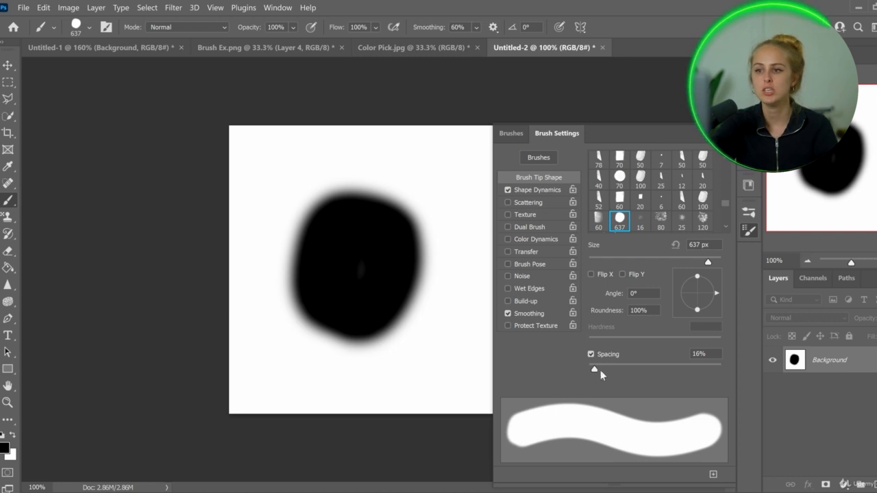
Set the brush tip's spacing to 6%, its size to 99 px and its angle to 2°
mouse_move(600, 370)
left_mouse_down()
mouse_move(734, 370)
mouse_move(595, 375)
left_mouse_up()
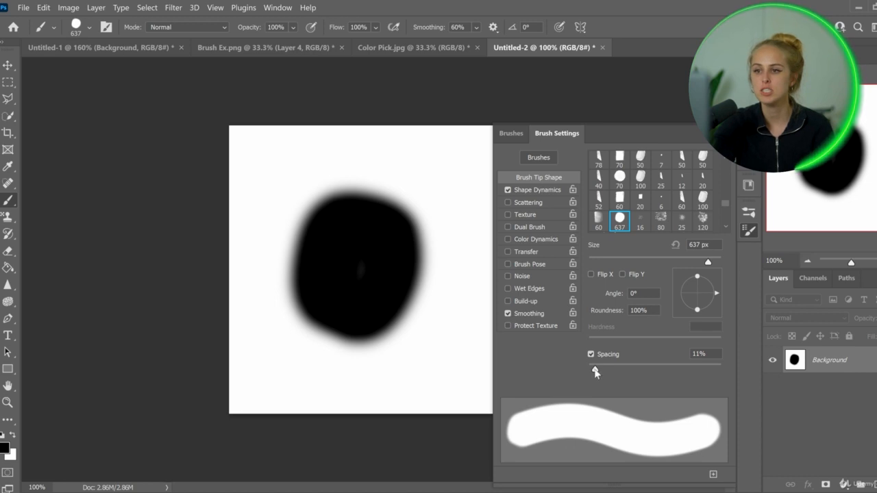
left_click_drag(595, 372, 595, 369)
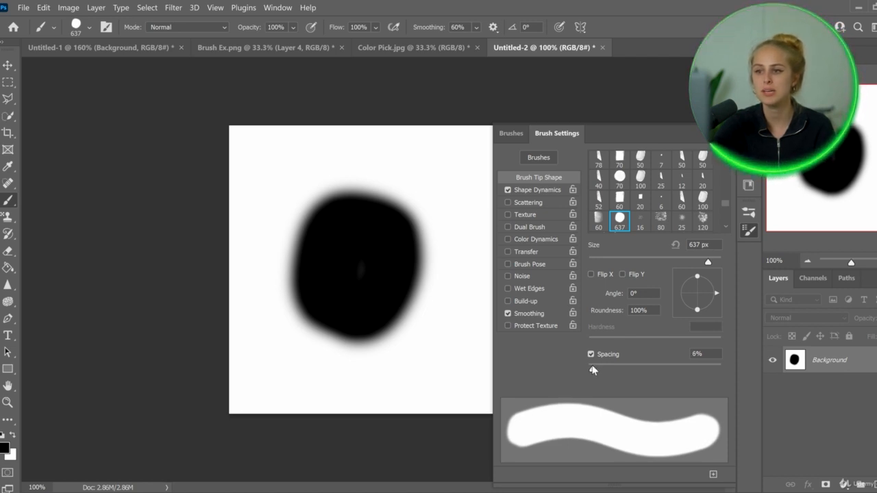
left_click_drag(708, 262, 603, 259)
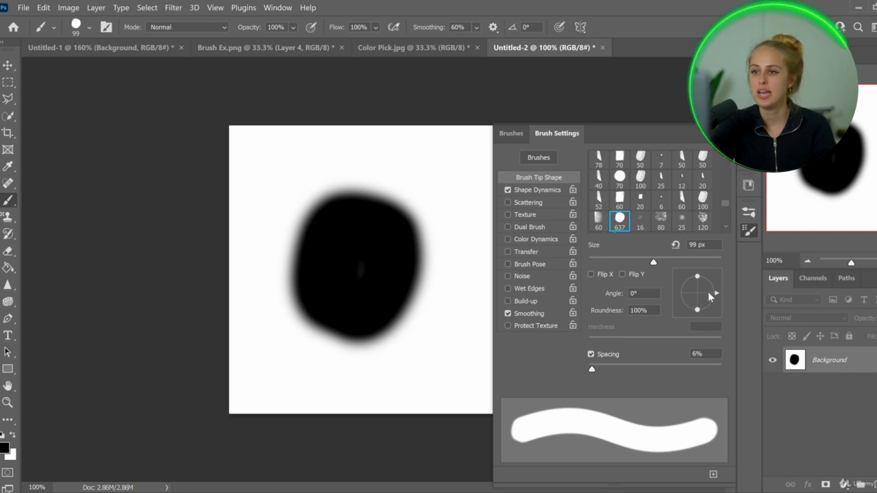
mouse_move(716, 289)
left_mouse_down()
mouse_move(709, 274)
mouse_move(674, 281)
mouse_move(696, 270)
left_mouse_up()
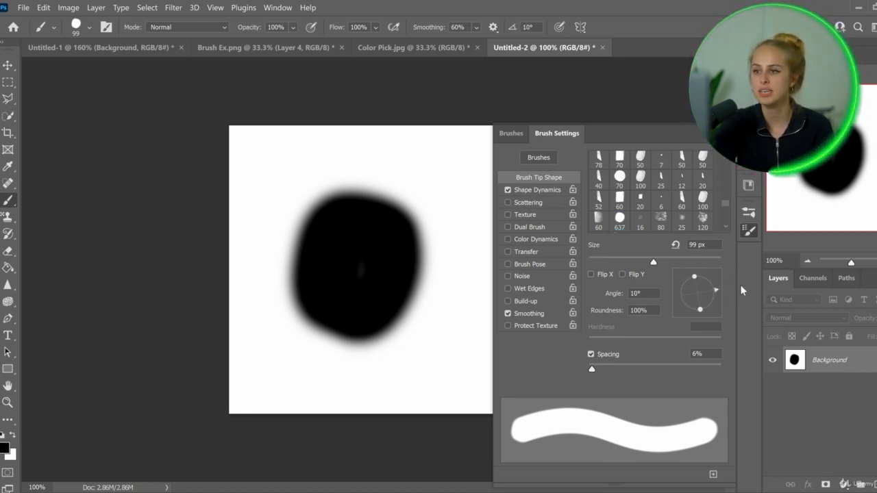
mouse_move(740, 289)
left_mouse_down()
mouse_move(736, 299)
mouse_move(743, 279)
mouse_move(749, 291)
left_mouse_up()
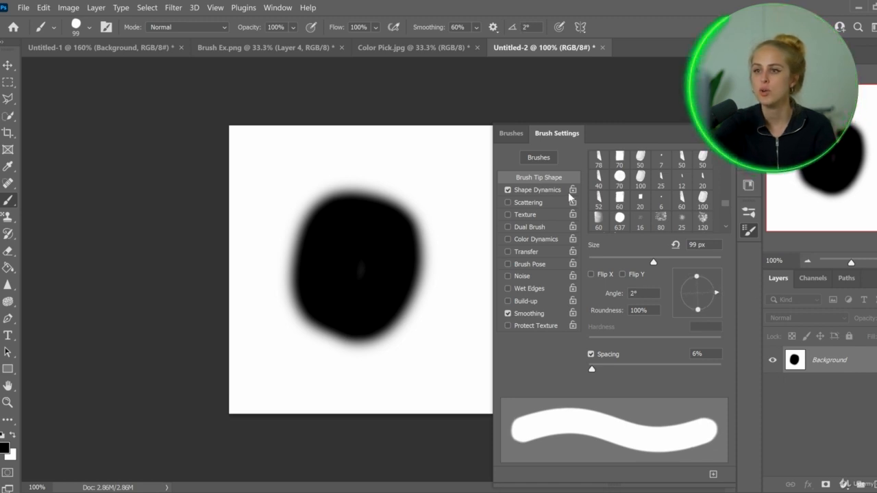
Enable Texture for the brush and invert the texture
left_click(525, 215)
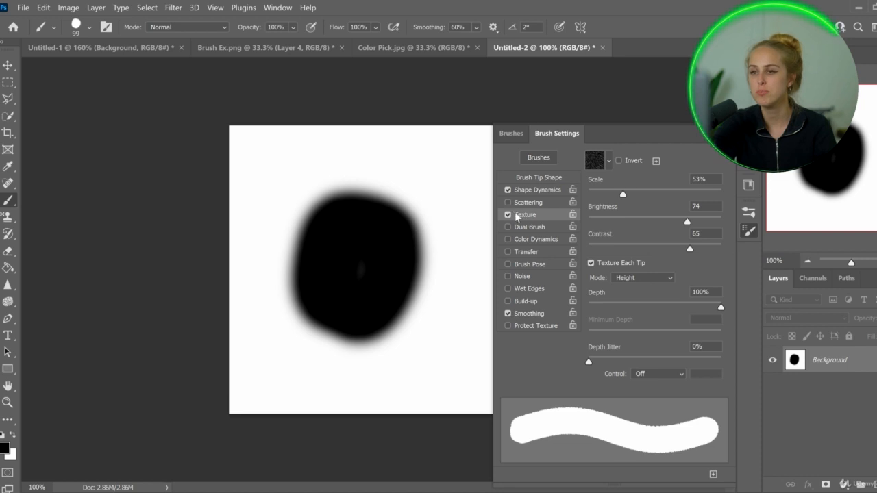
left_click(605, 164)
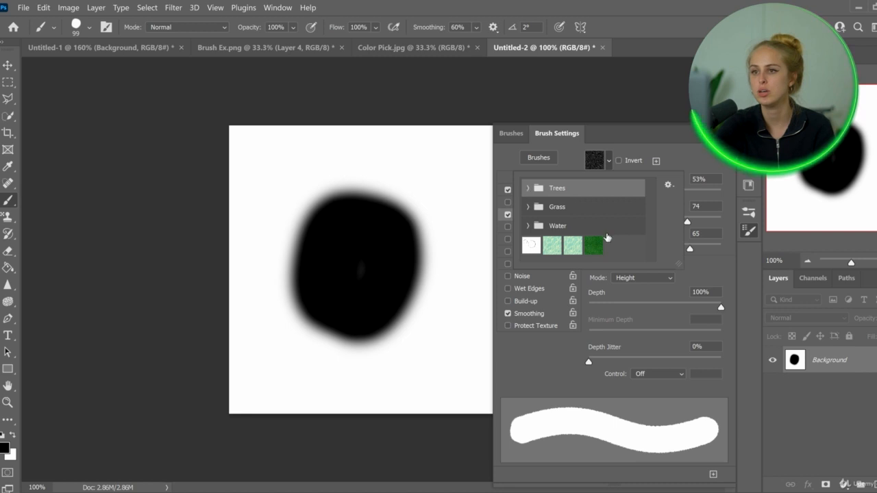
left_click(620, 162)
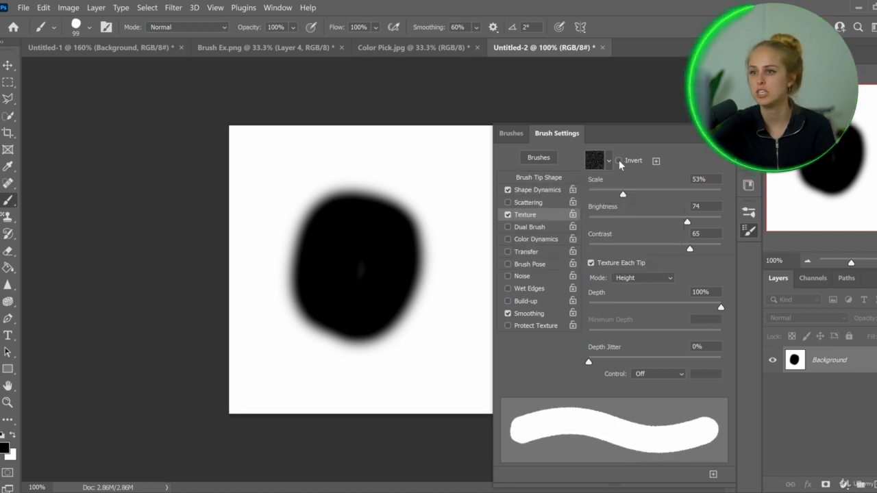
left_click(619, 161)
Choose the first light green pattern as the brush texture and paint a thick test stroke below the blob
left_click(608, 161)
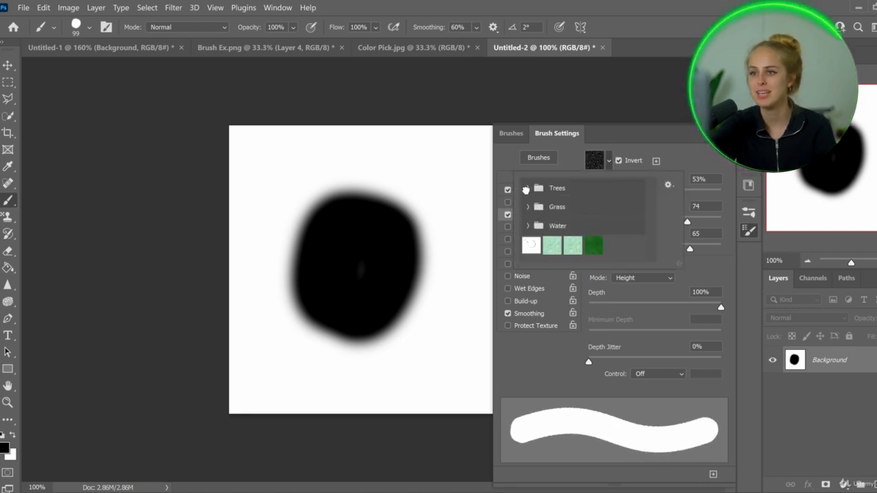
left_click(527, 188)
left_click(528, 188)
left_click(535, 206)
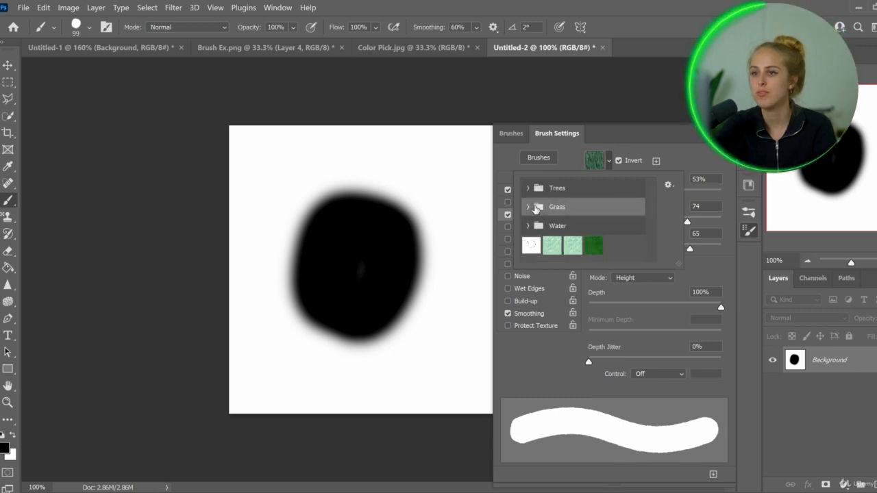
left_click(551, 244)
mouse_move(443, 356)
left_mouse_down()
mouse_move(286, 371)
mouse_move(437, 381)
left_mouse_up()
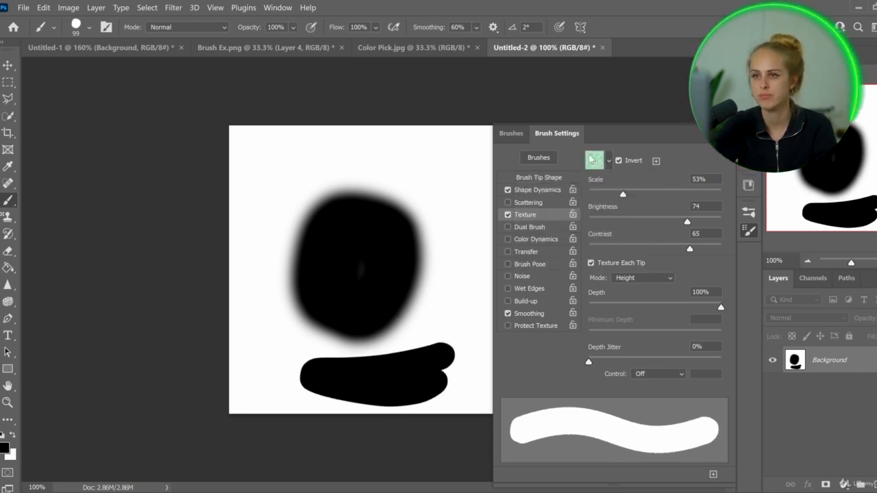
Enable Transfer for the brush, leave Color Dynamics off, and paint a thick test stroke above the blob
left_click(519, 240)
left_click(508, 252)
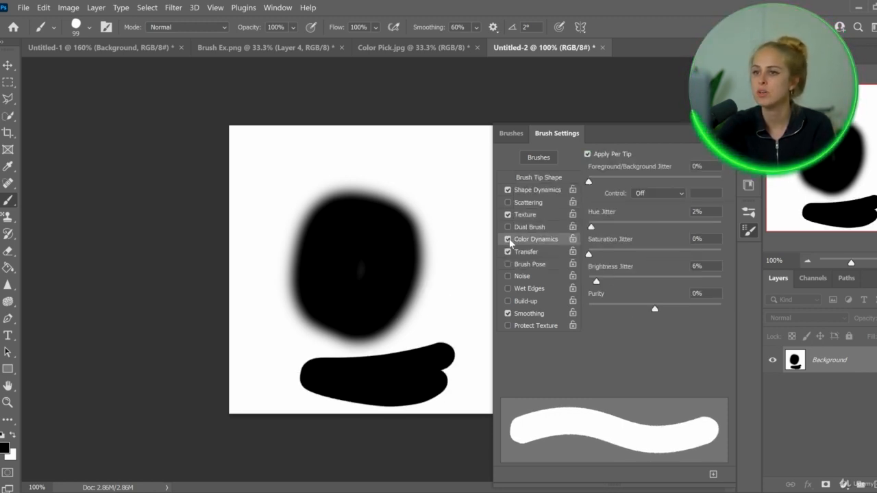
left_click(508, 239)
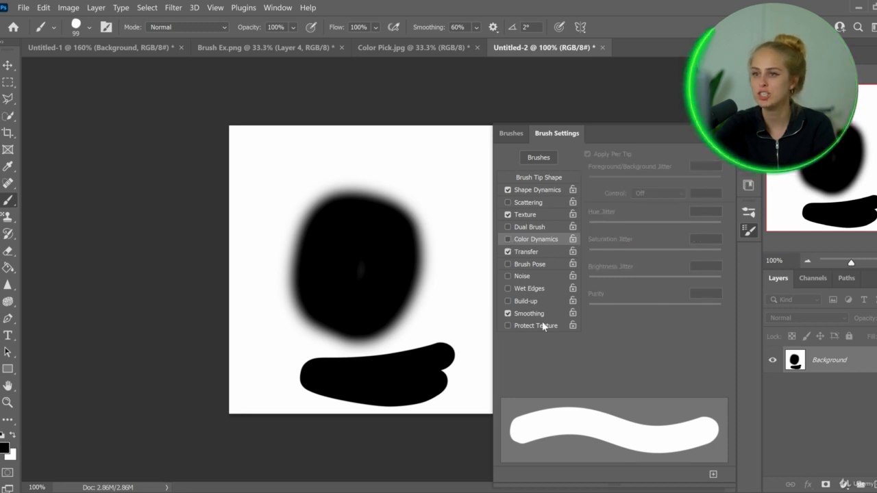
left_click(526, 252)
left_click_drag(353, 168, 411, 195)
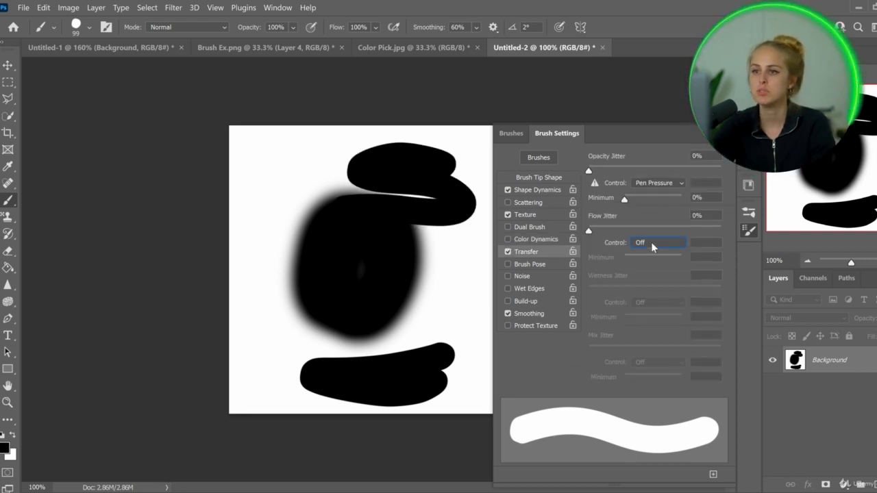
Set the Flow Jitter control to Pen Pressure in Transfer and paint thick test strokes beside the blob's left edge
left_click(651, 242)
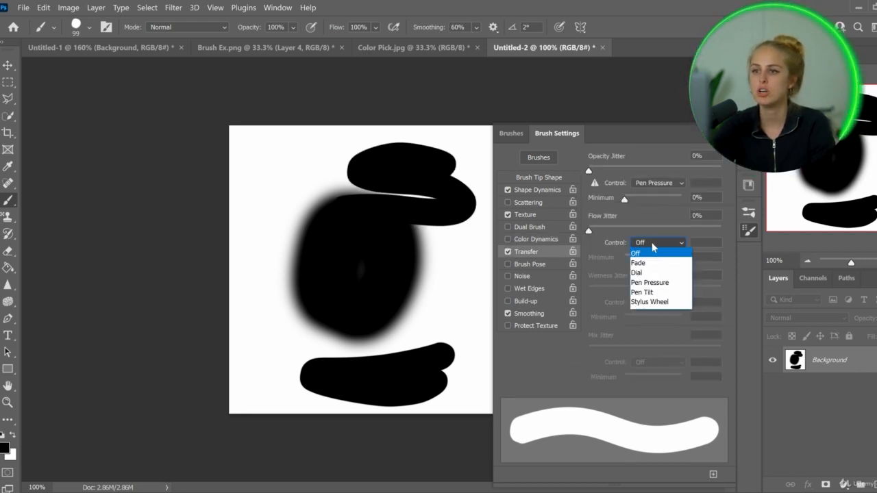
left_click(656, 278)
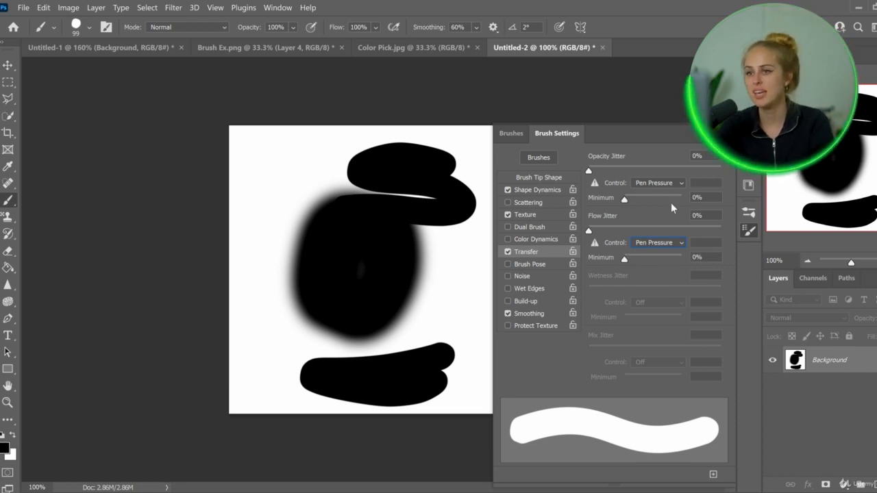
mouse_move(290, 181)
left_mouse_down()
mouse_move(279, 270)
mouse_move(274, 288)
mouse_move(259, 292)
mouse_move(305, 239)
mouse_move(303, 177)
left_mouse_up()
In Shape Dynamics, set Roundness Jitter to 11% and Minimum Roundness to 68%
left_click(547, 191)
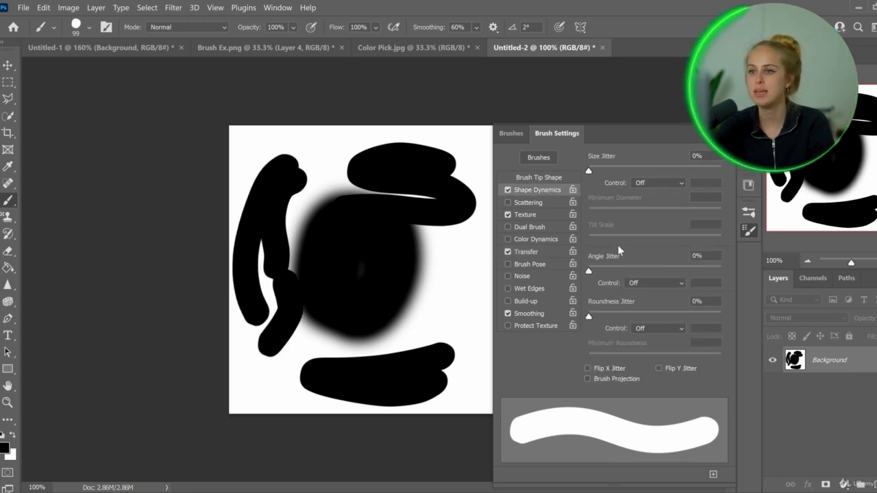
left_click_drag(589, 316, 604, 316)
left_click_drag(630, 357, 640, 358)
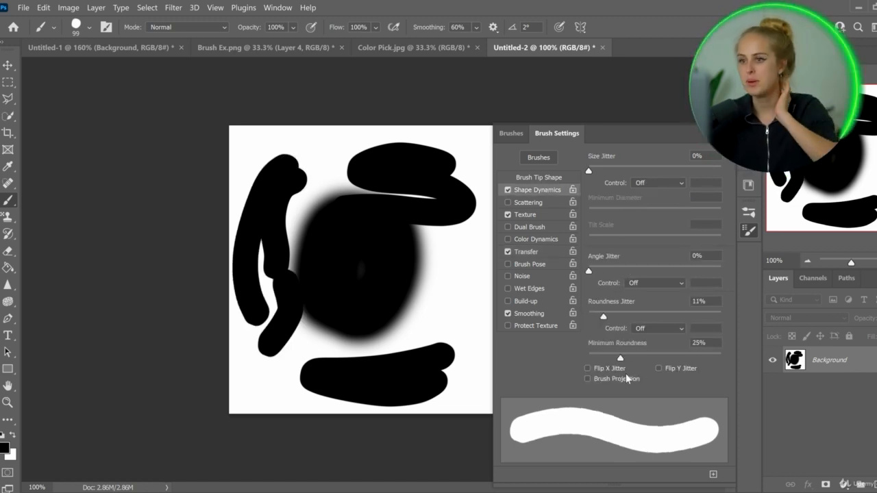
left_click(677, 358)
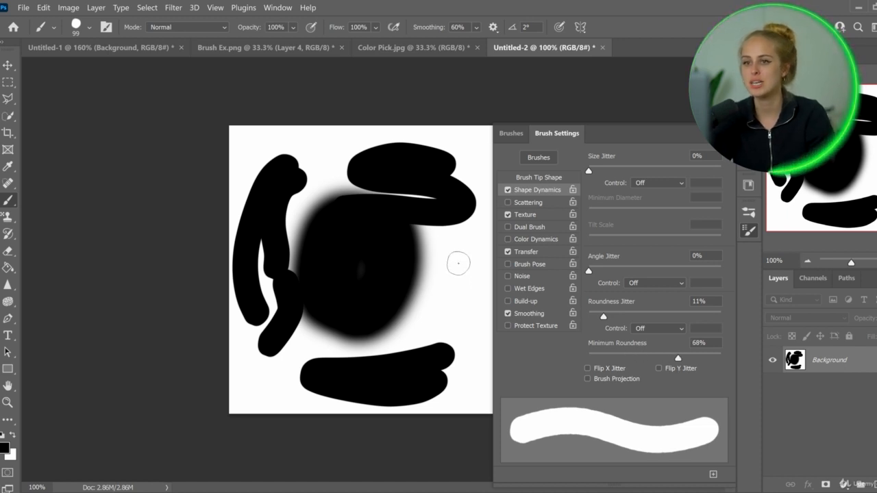
Paint thick test strokes to the right of the blob, and undo the test strokes around it
left_click_drag(457, 258, 465, 336)
left_click_drag(476, 389, 471, 356)
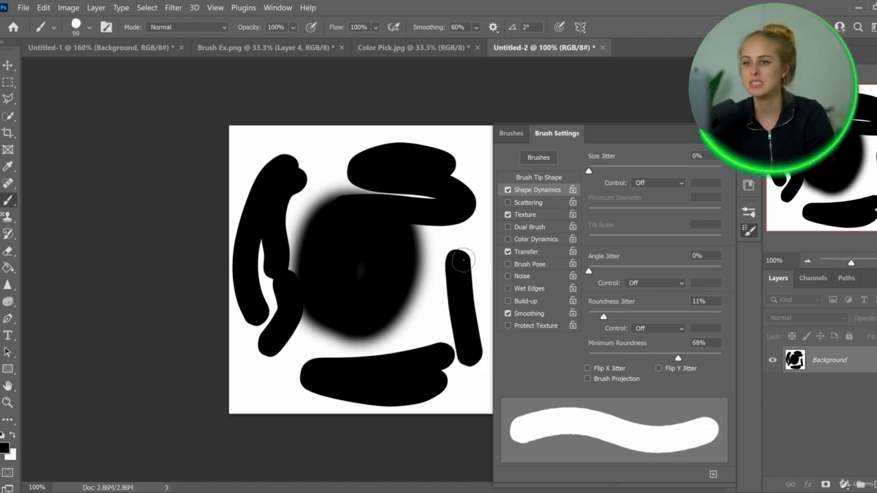
left_click_drag(470, 241, 430, 302)
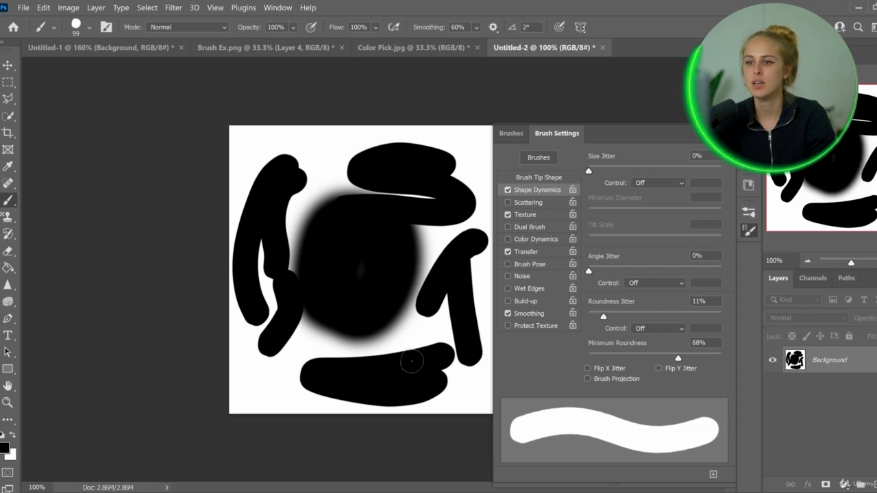
left_click_drag(481, 148, 477, 197)
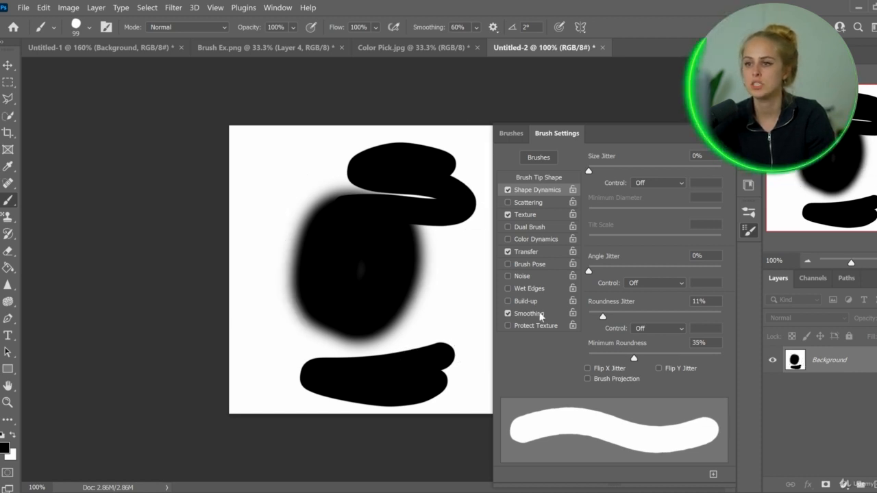
key("ctrl+z")
key("ctrl+z")
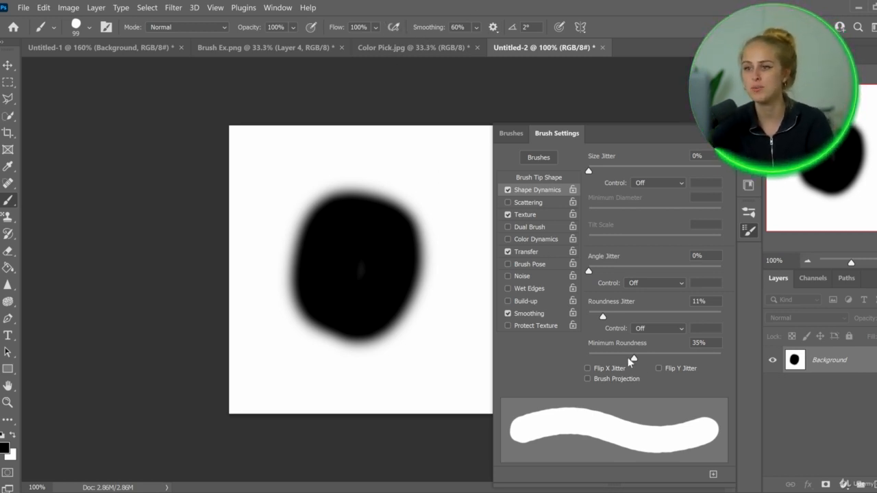
Try Wet Edges with overlapping strokes at the blob's upper right, and turn the option off again
left_click(508, 288)
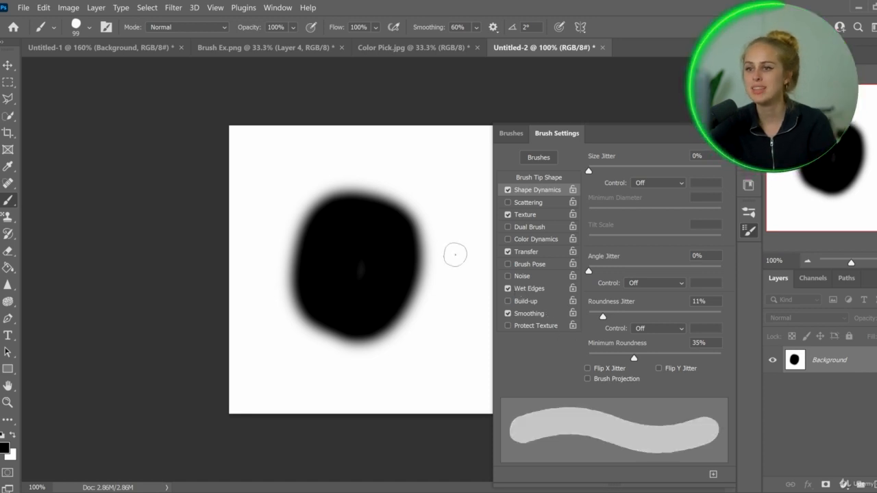
left_click_drag(434, 157, 446, 279)
left_click_drag(408, 155, 473, 261)
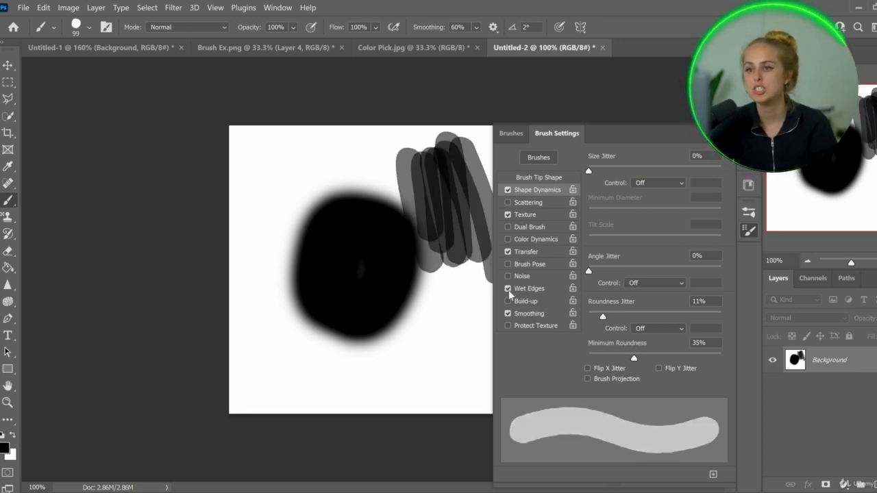
left_click(508, 289)
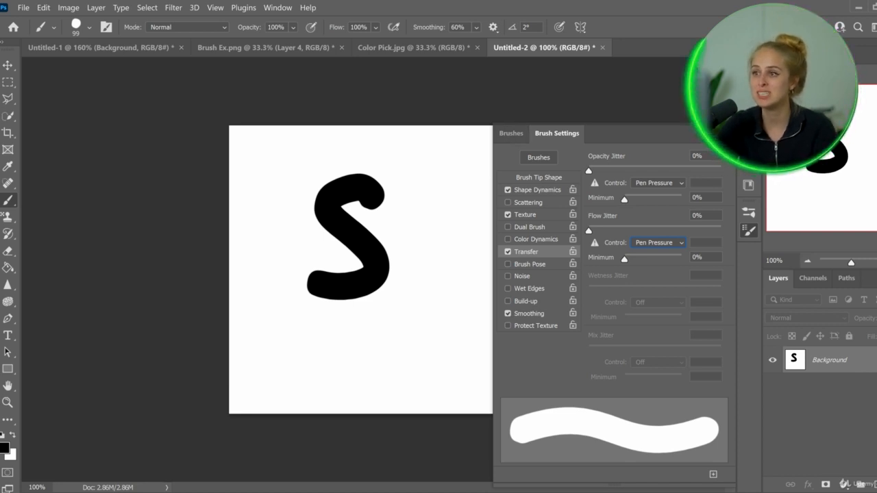
Import the Lashes brush file from the Downloads folder into the brush presets
left_click(520, 137)
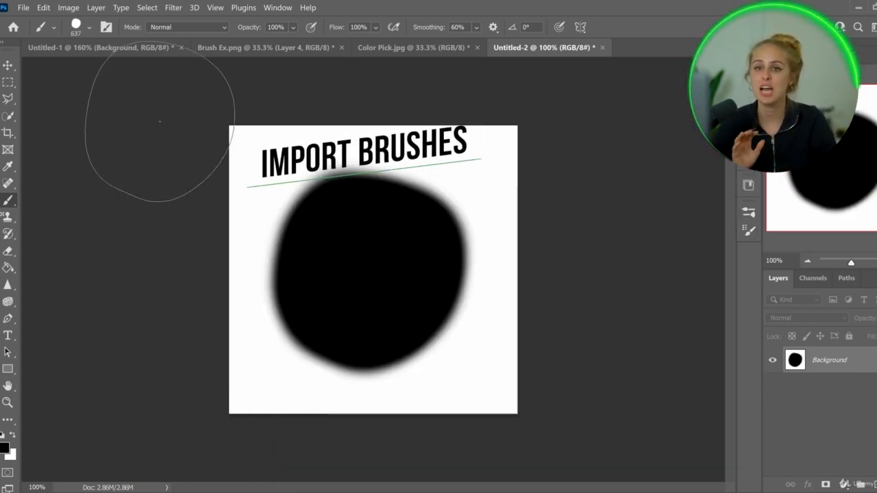
left_click(89, 29)
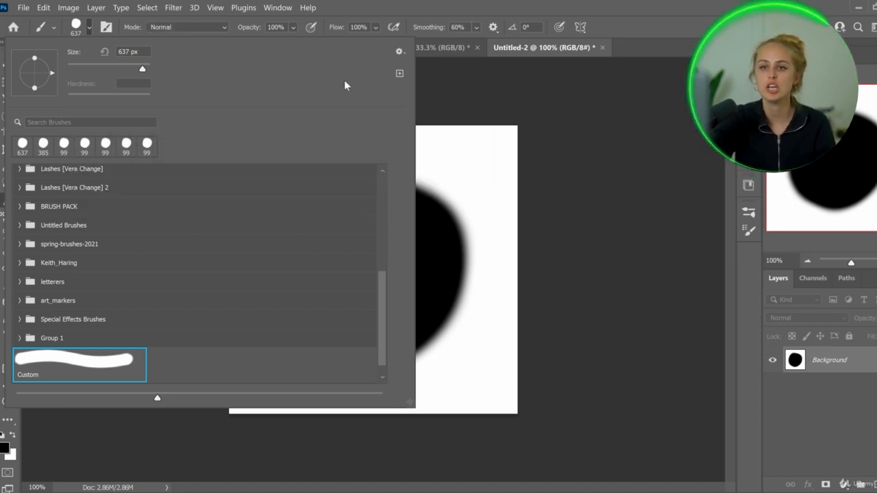
left_click(401, 51)
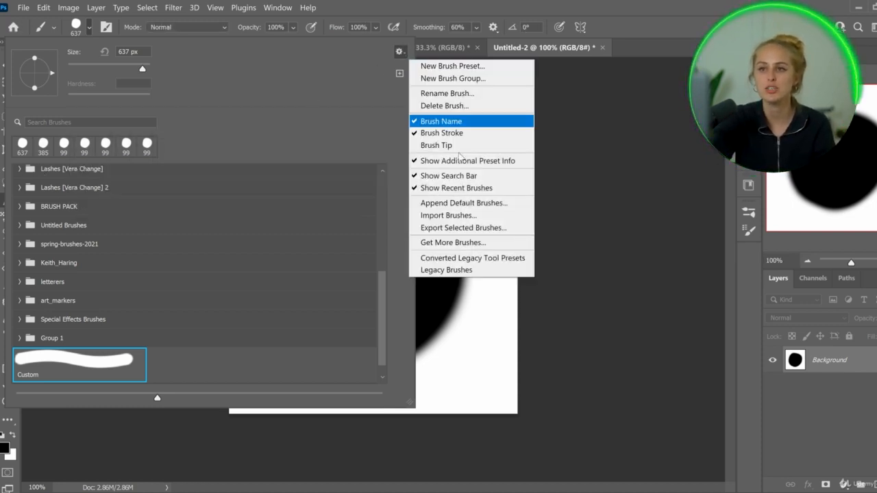
left_click(449, 215)
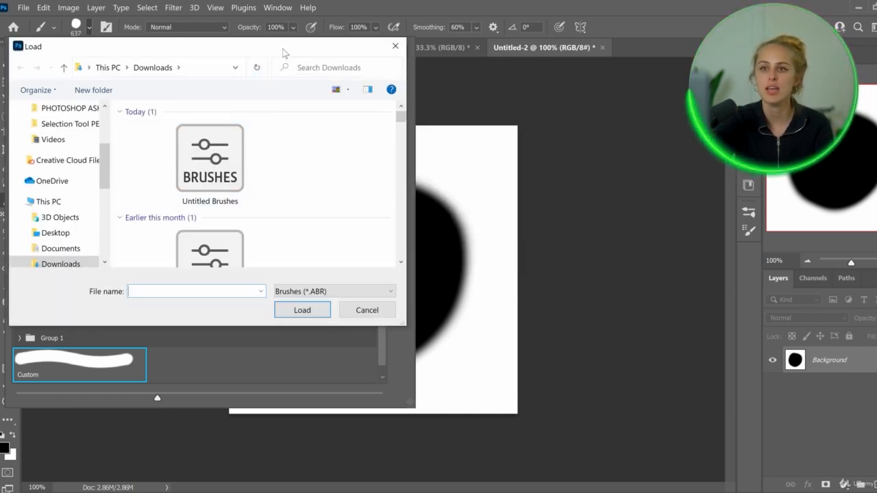
left_click_drag(301, 46, 587, 44)
scroll(571, 120, "down", 1)
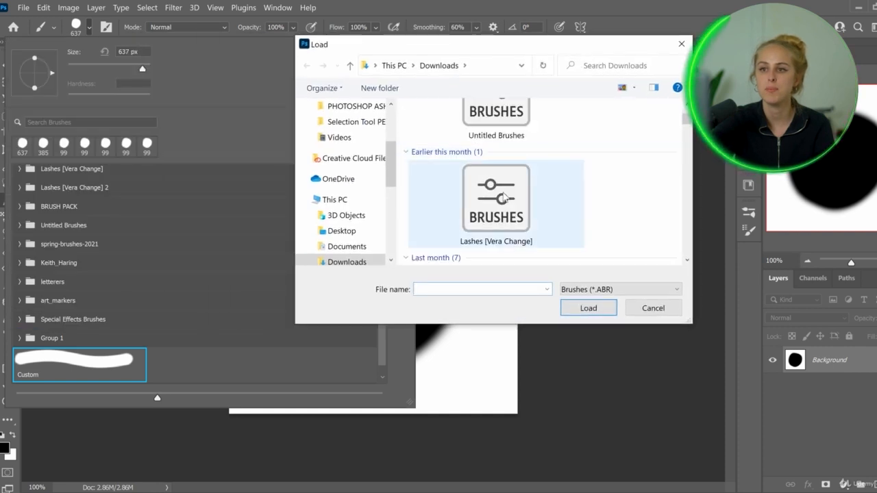
left_click(545, 171)
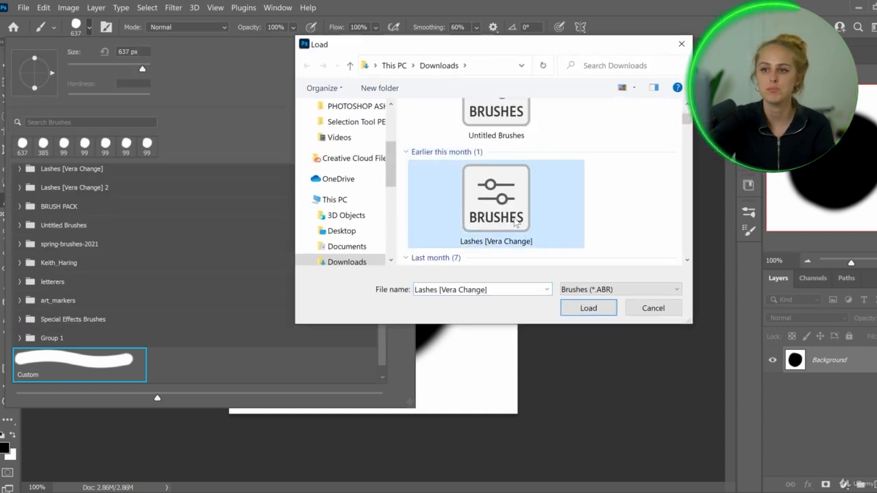
left_click(596, 312)
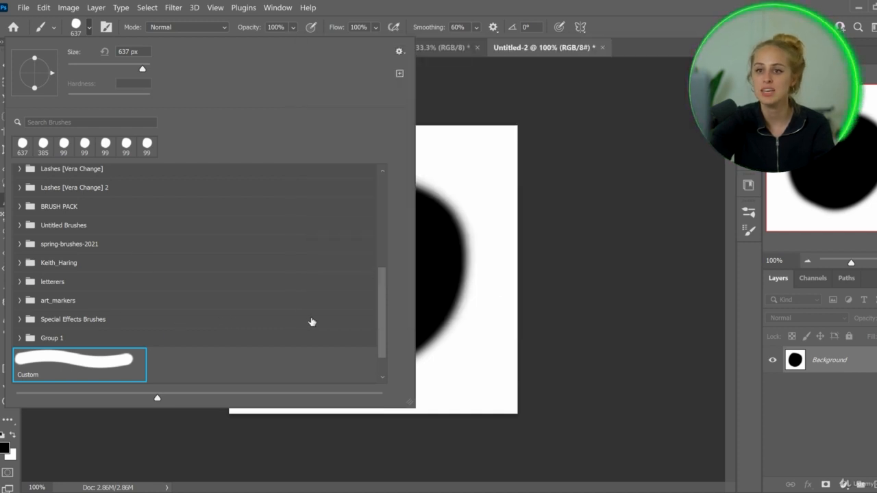
Expand the newly imported Lashes brush group at the end of the preset list and look through its brushes
scroll(304, 324, "down", 2)
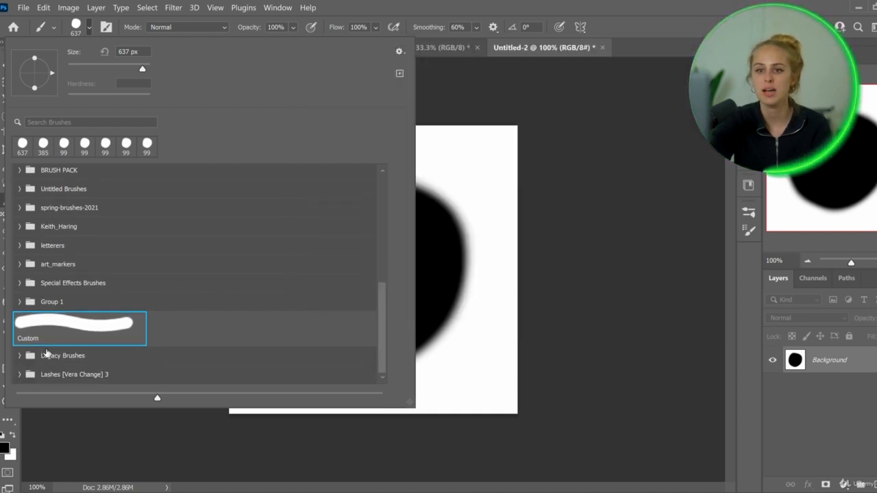
left_click(71, 377)
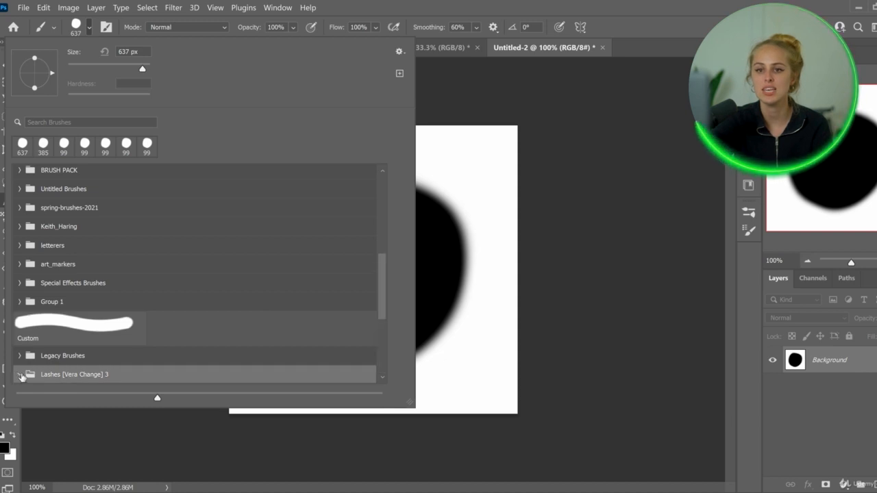
scroll(198, 328, "down", 5)
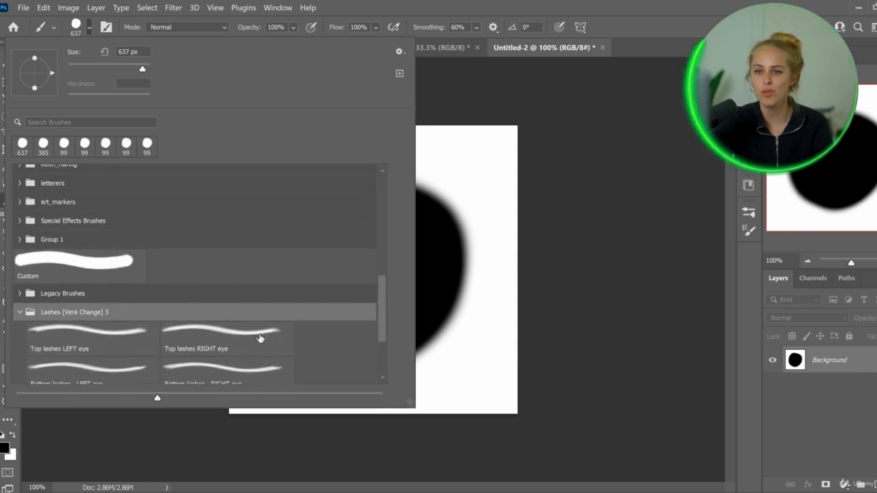
scroll(260, 338, "down", 4)
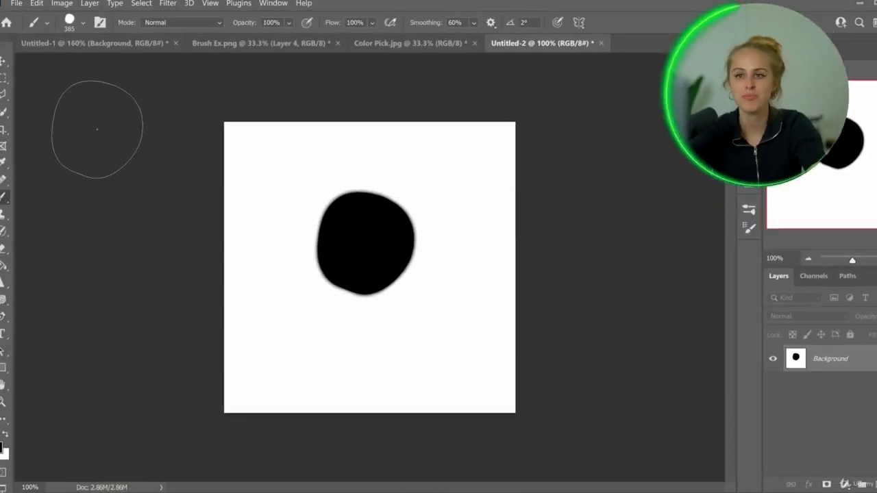
Select the Custom brush below Group 1 in the brush presets
left_click(52, 27)
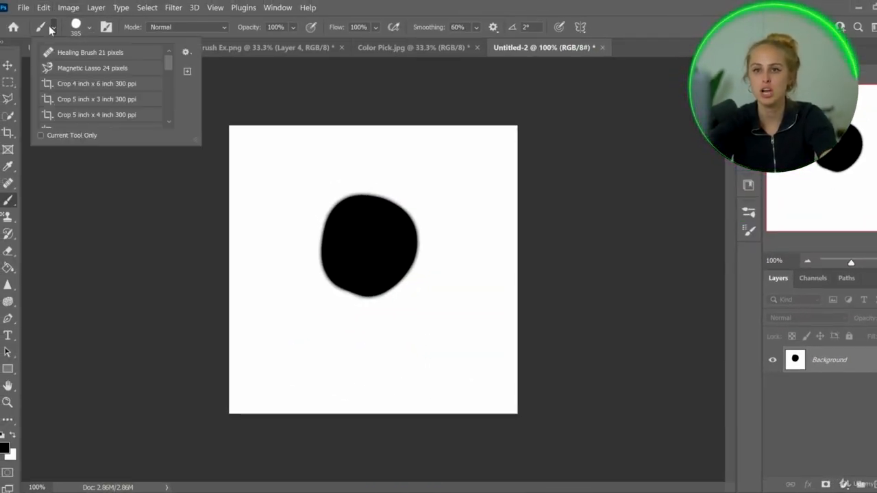
left_click(90, 27)
left_click(90, 27)
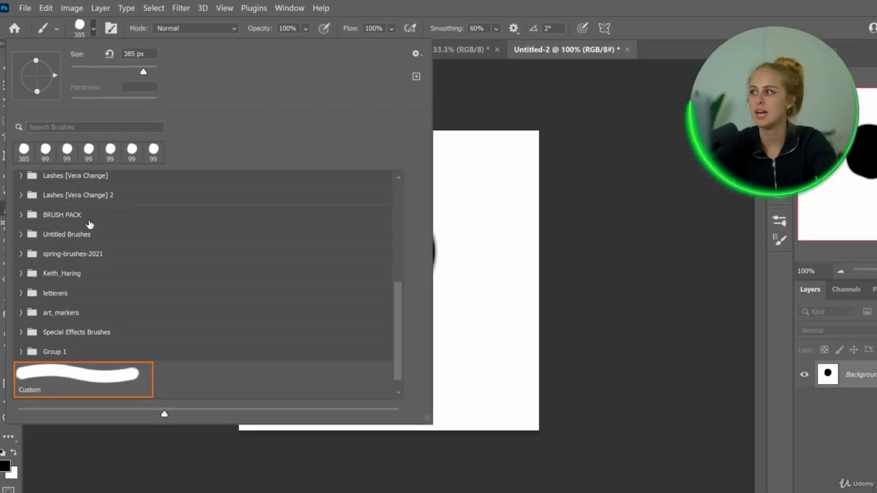
right_click(65, 370)
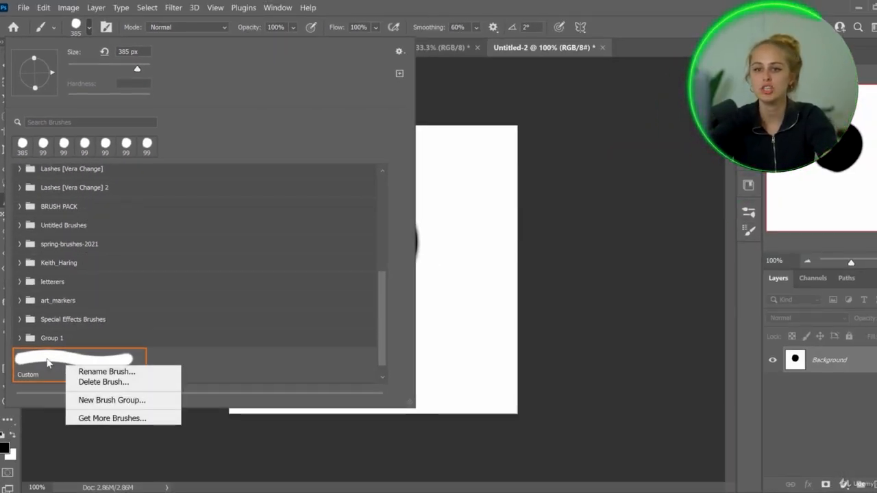
left_click(46, 363)
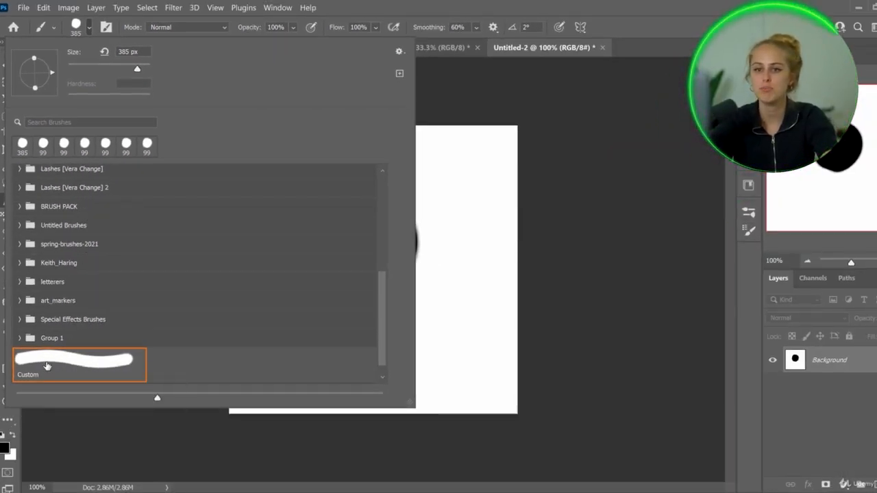
left_click(110, 369)
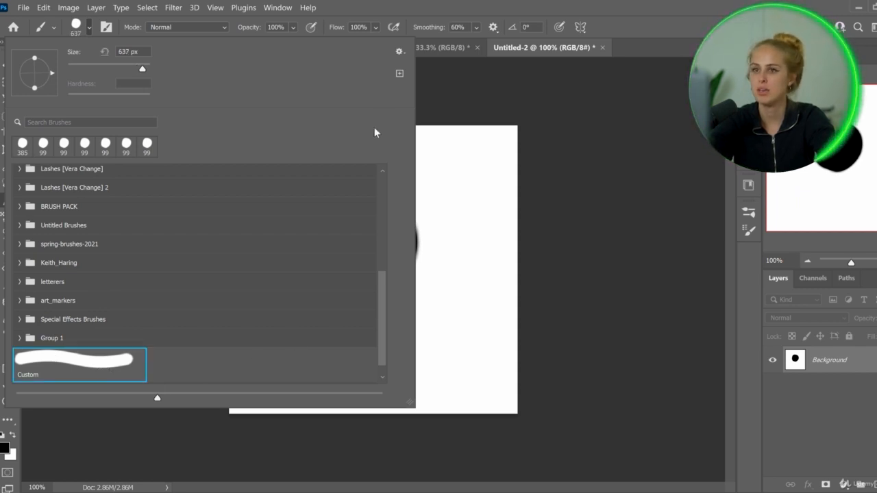
Export the selected Custom brush to Downloads as Untitled Brushes in ABR format, replacing the existing file
left_click(400, 52)
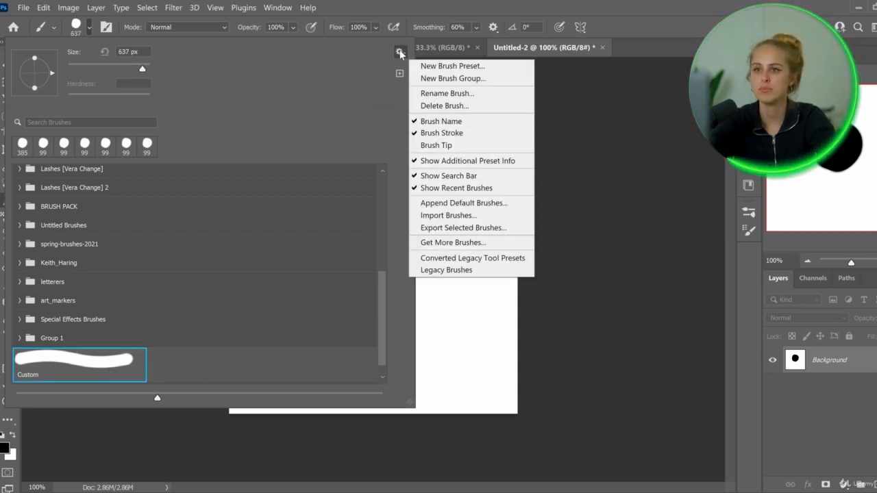
left_click(473, 233)
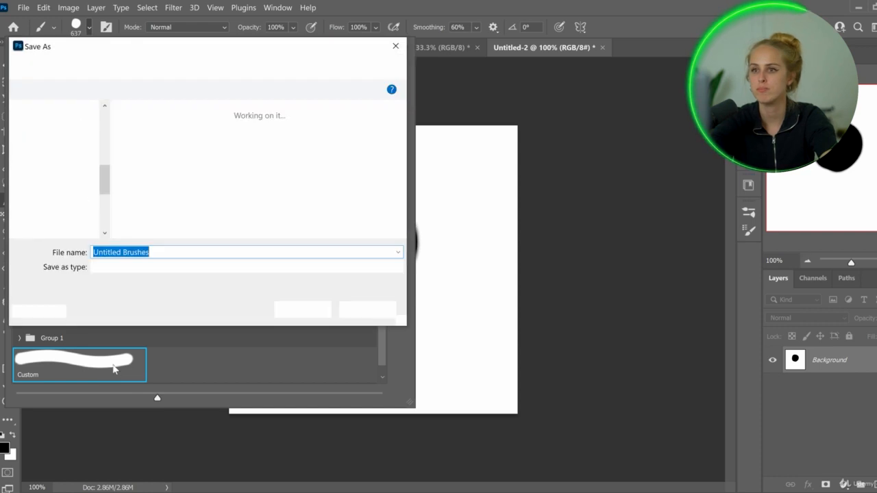
left_click_drag(201, 52, 266, 62)
left_click(198, 278)
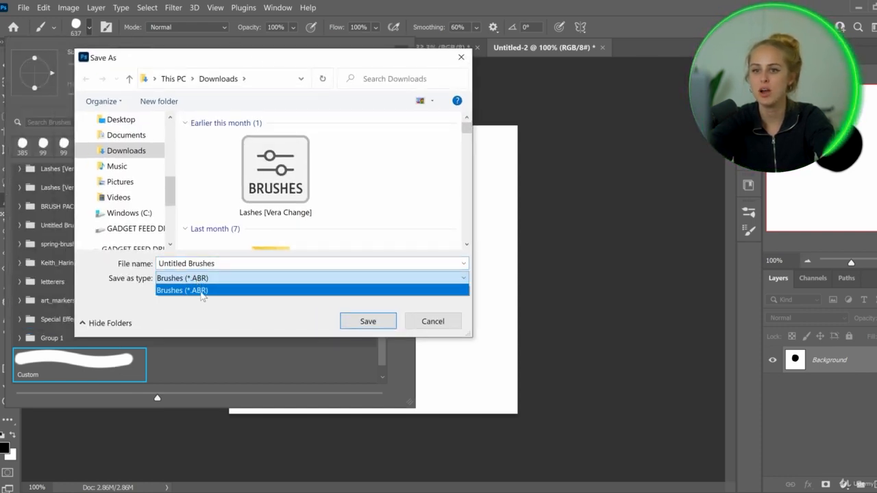
left_click(220, 266)
left_click(220, 264)
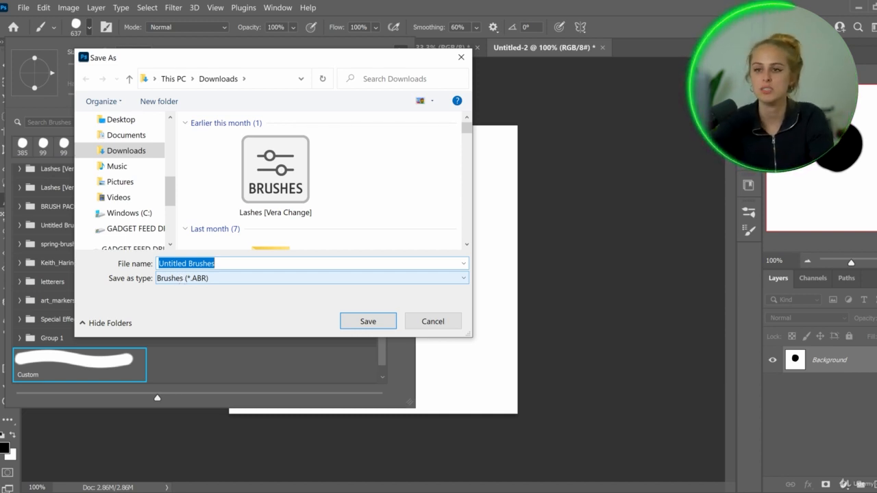
left_click(388, 327)
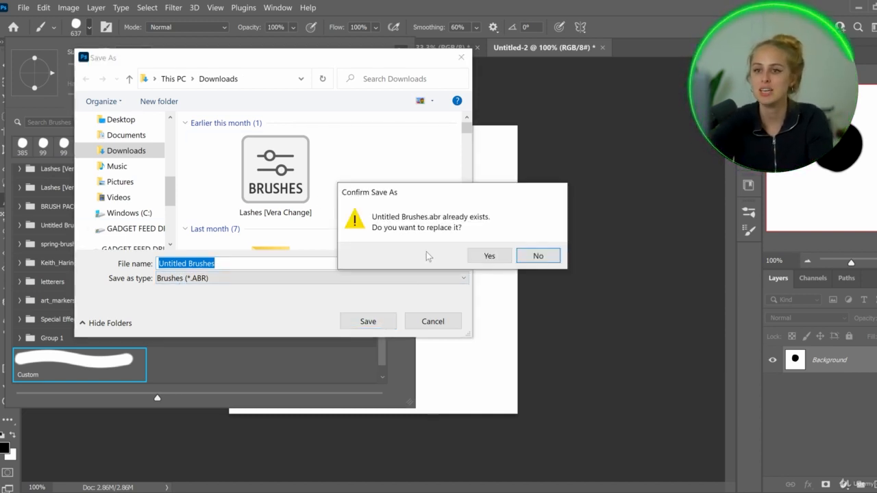
left_click(489, 255)
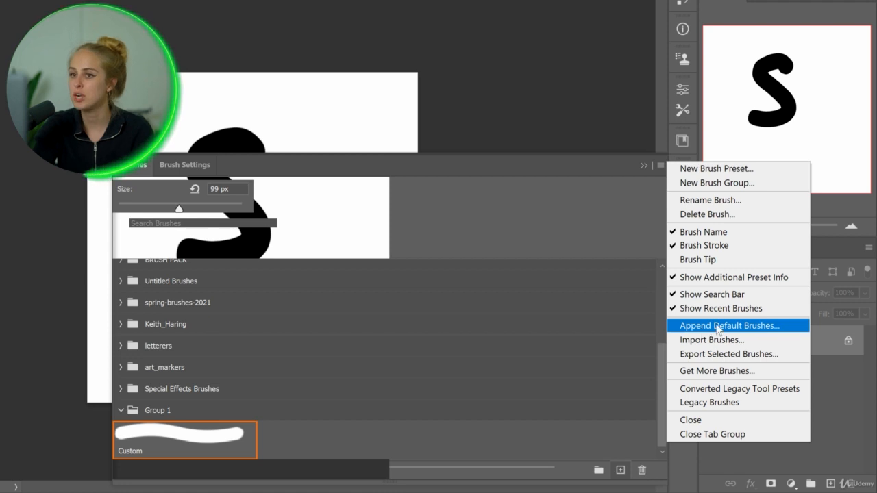
Restore the Legacy Brushes set to the brush presets and expand its group
left_click(742, 405)
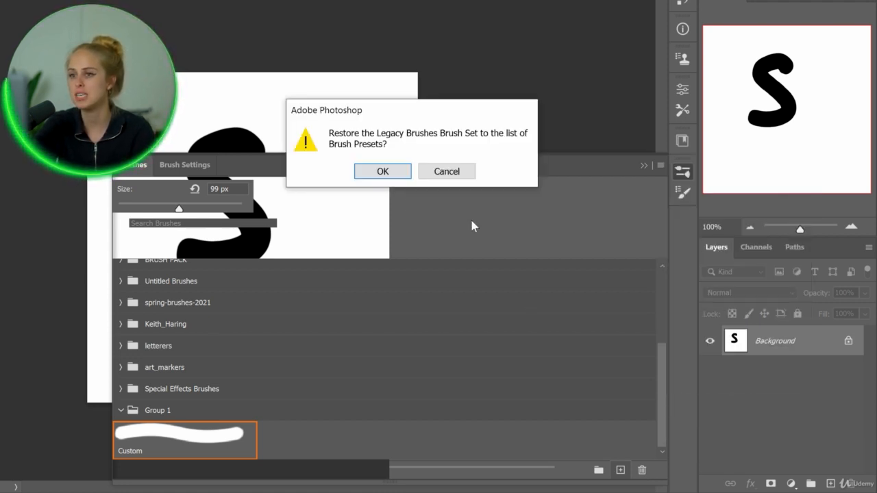
left_click(379, 171)
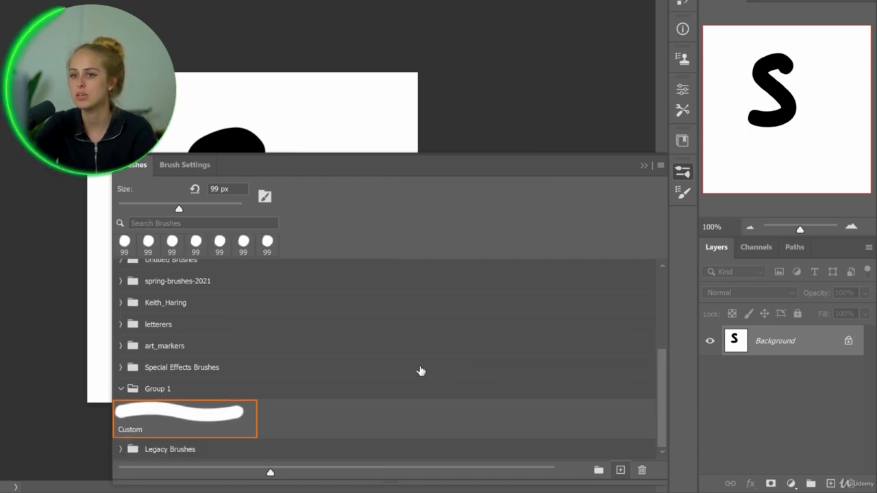
left_click(120, 450)
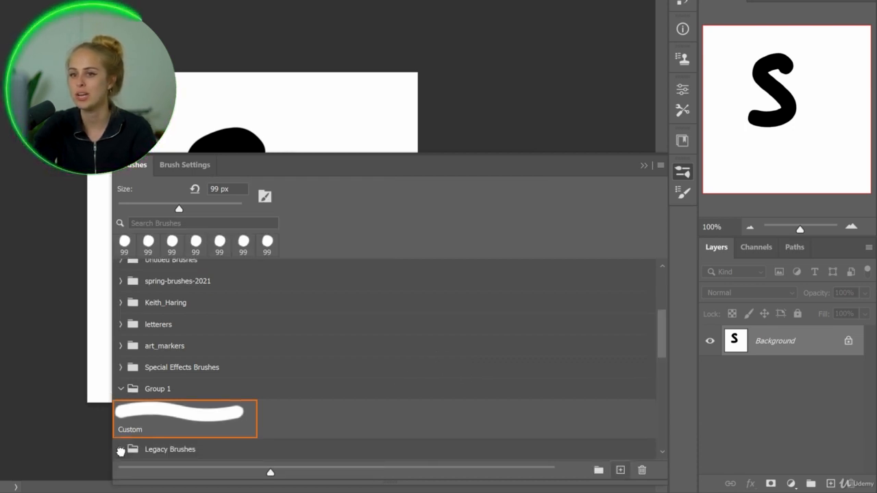
Look through the Legacy Brushes subgroups, including Calligraphic Brushes and Natural Brushes
scroll(389, 365, "down", 5)
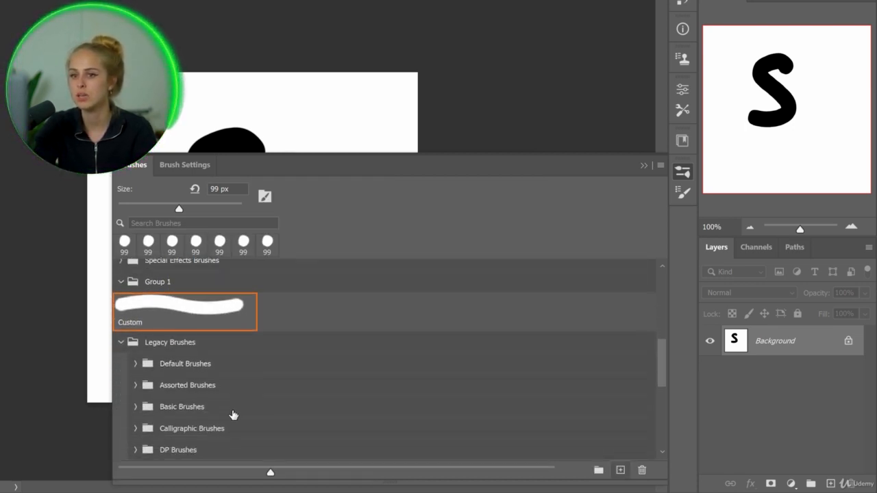
left_click(136, 369)
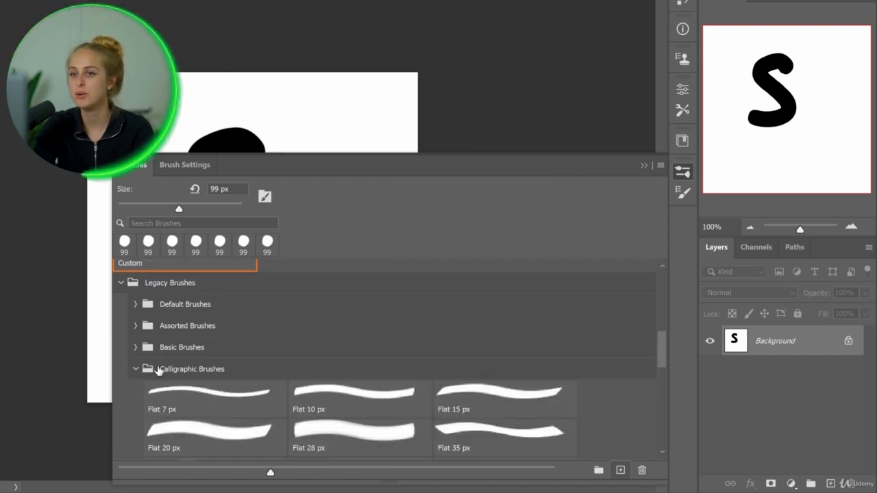
scroll(384, 404, "down", 2)
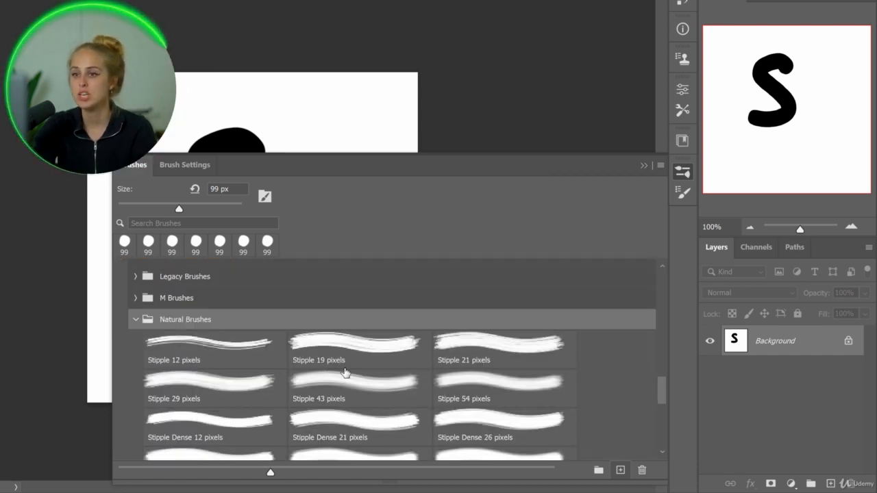
left_click(344, 372)
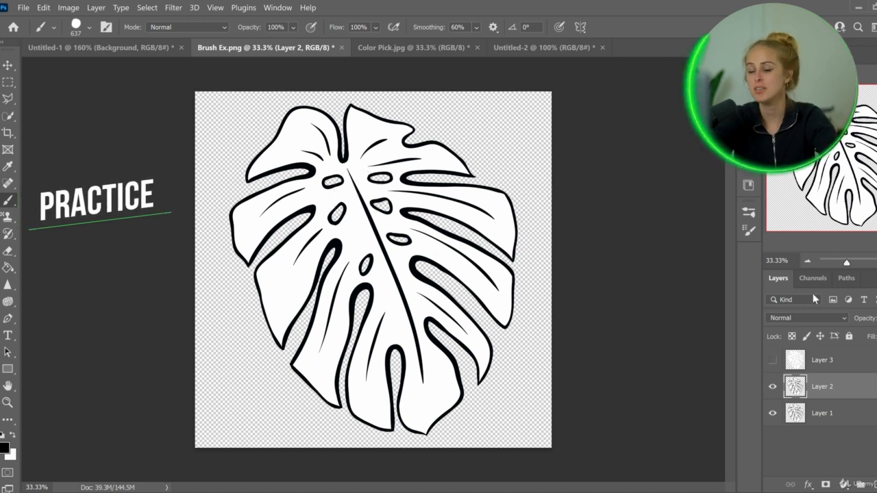
Set the Custom brush's size to 105 px and its opacity to 62%
left_click(81, 28)
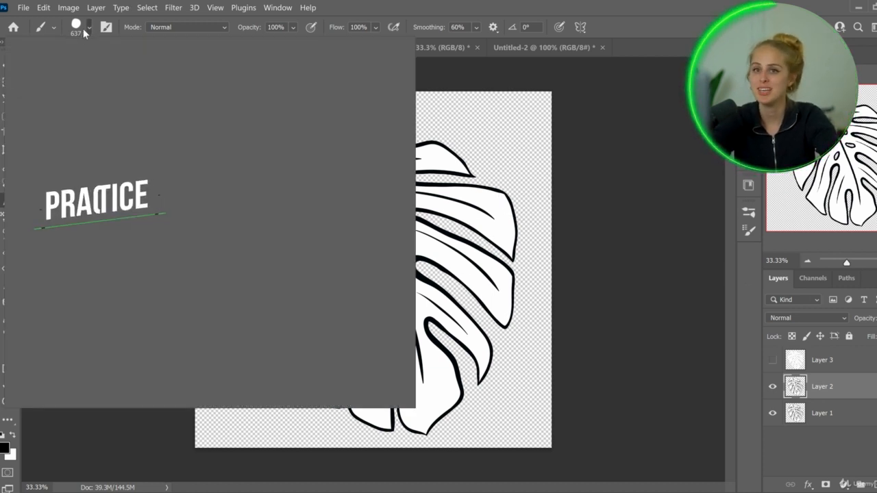
left_click(95, 67)
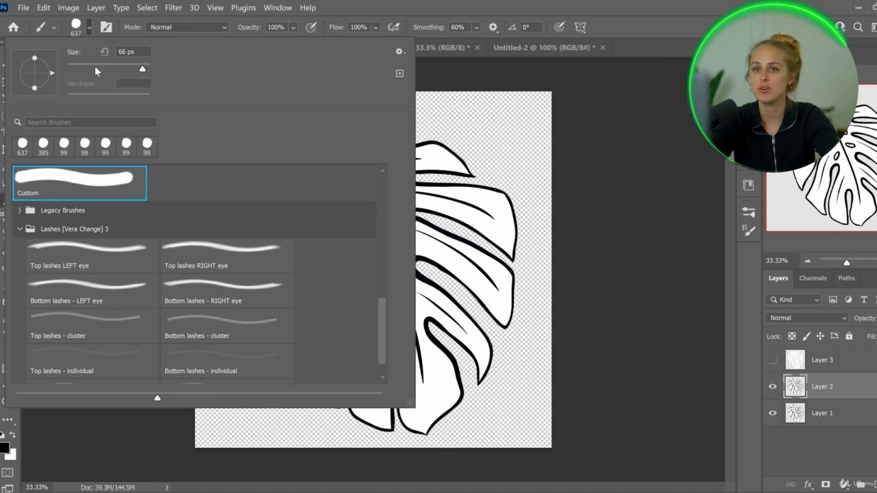
left_click(110, 68)
left_click(293, 27)
left_click_drag(299, 42, 308, 42)
Select the white leaf areas on Layer 2 with Color Range, using sampled colors
left_click(851, 391)
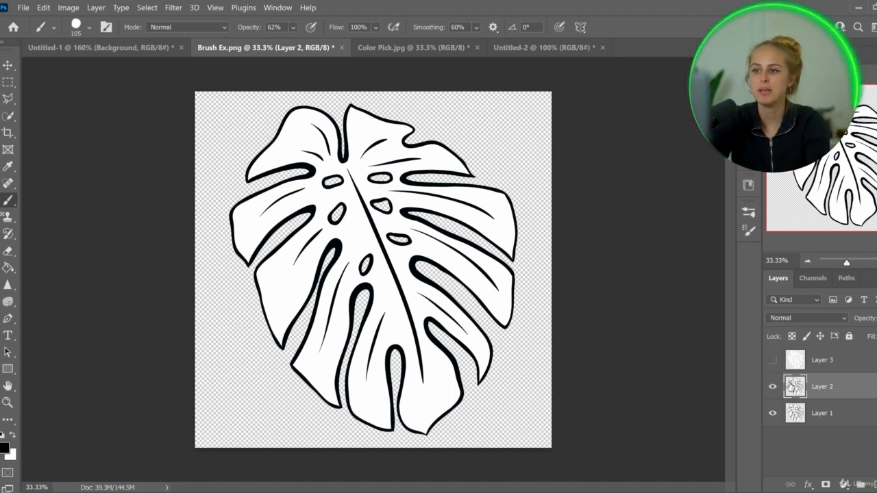
left_click(144, 8)
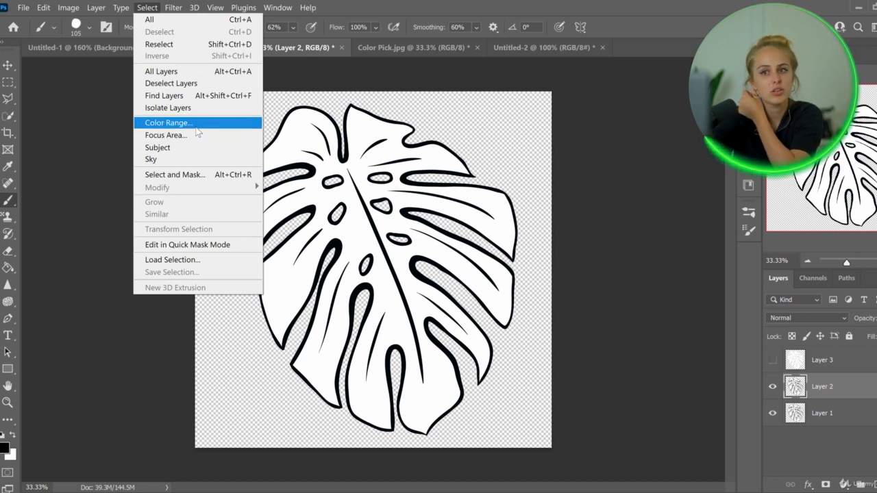
left_click(168, 123)
left_click(452, 205)
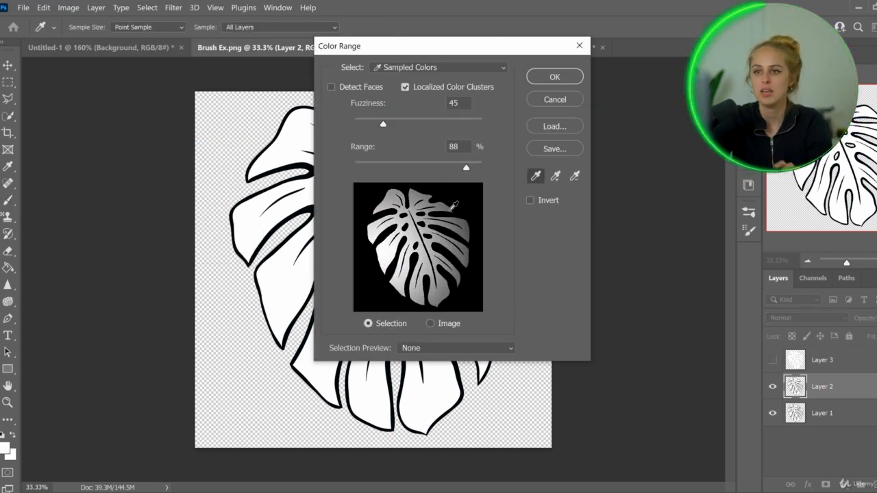
left_click(465, 227)
left_click(561, 78)
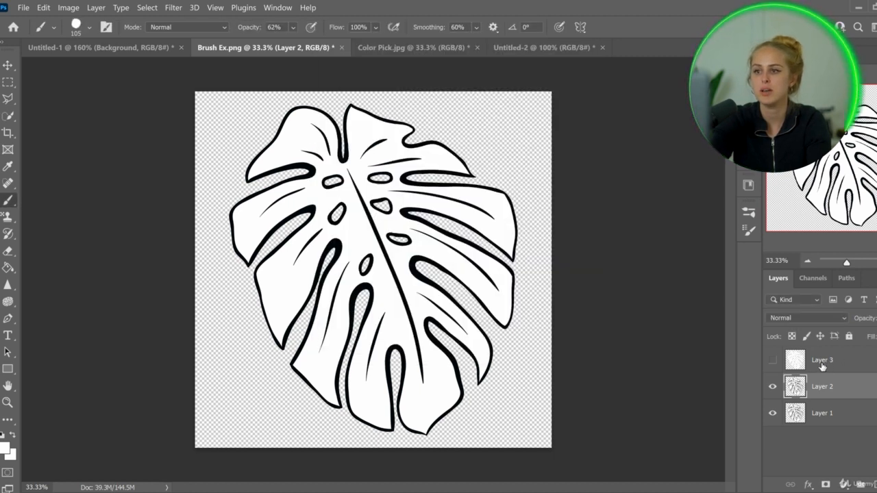
Clear the leaf selection, then show Layer 3 and make it the active layer
left_click(775, 364)
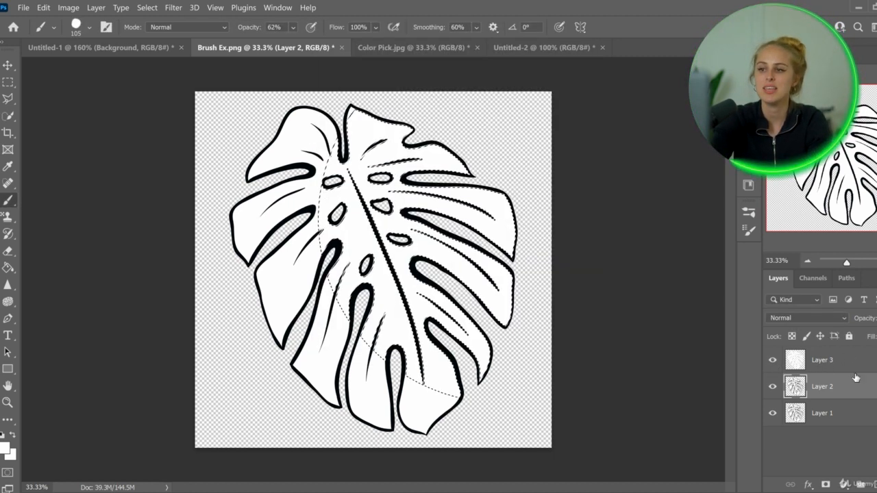
key("ctrl+d")
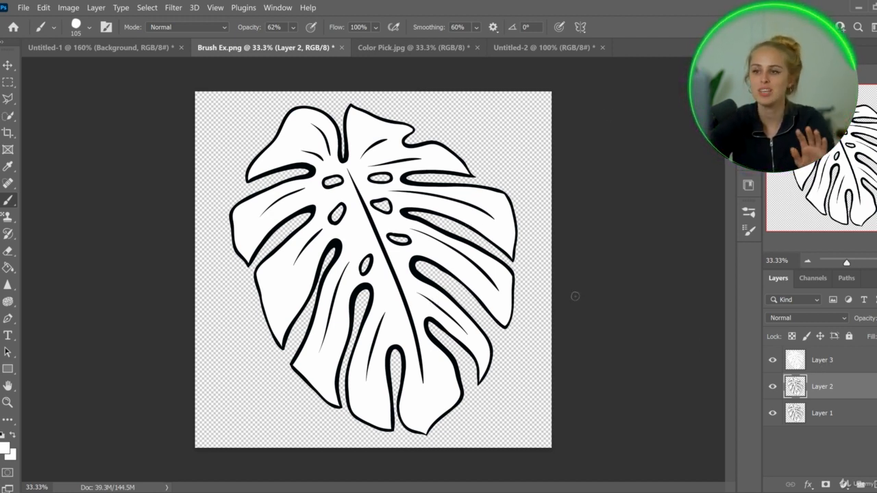
left_click(837, 367)
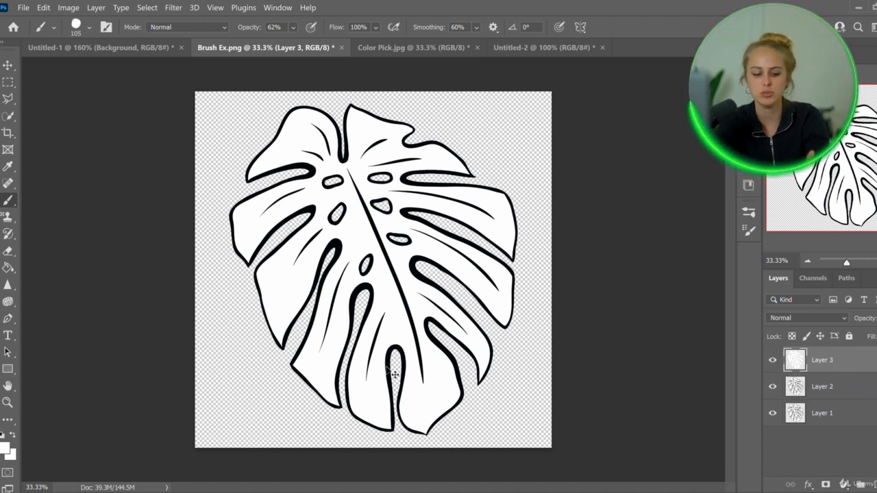
Add a new layer above Layer 3 and clip it to Layer 3 with a clipping mask
key("ctrl+shift+n")
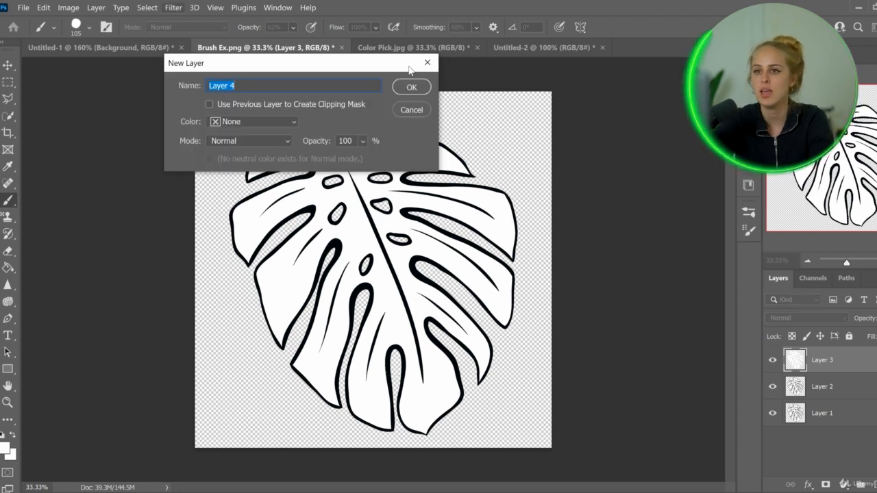
left_click(408, 87)
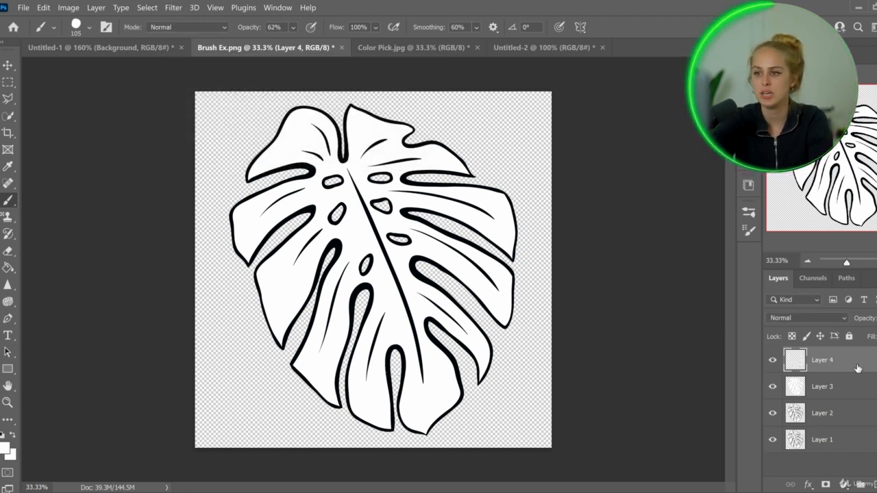
right_click(828, 363)
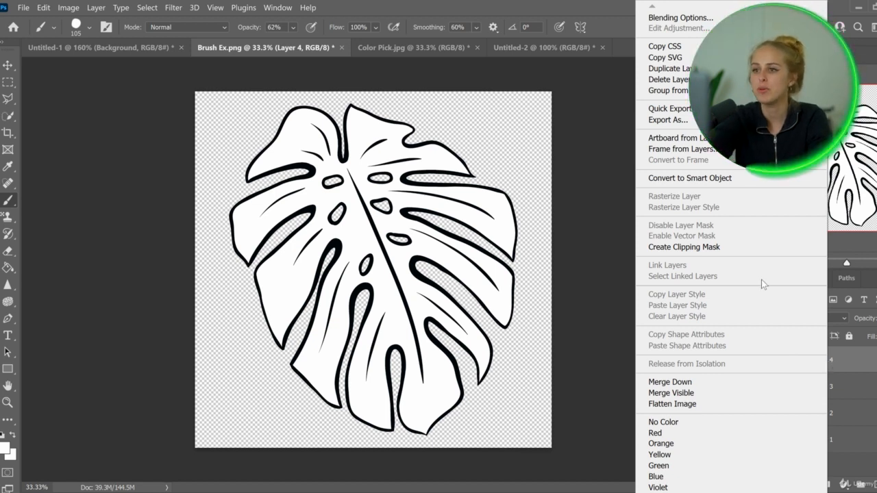
left_click(730, 251)
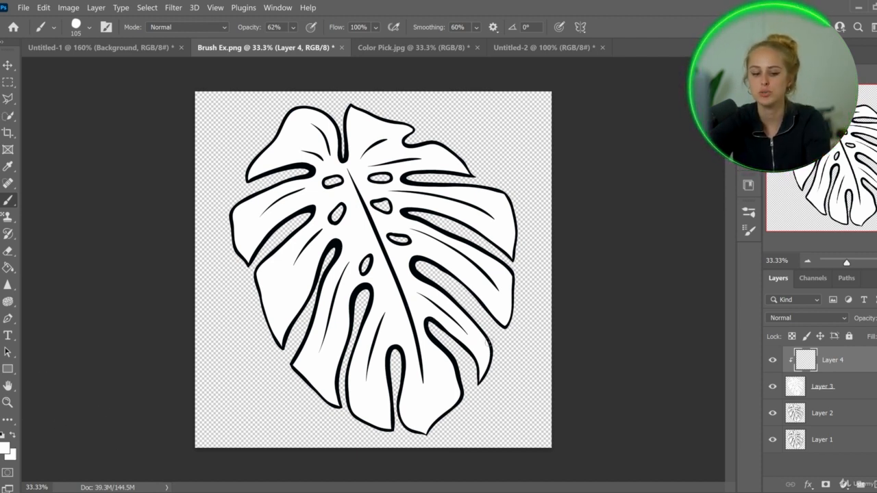
Choose a bright green foreground color and paint strokes along the upper part of the leaf's central vein
right_click(384, 281, "alt+shift")
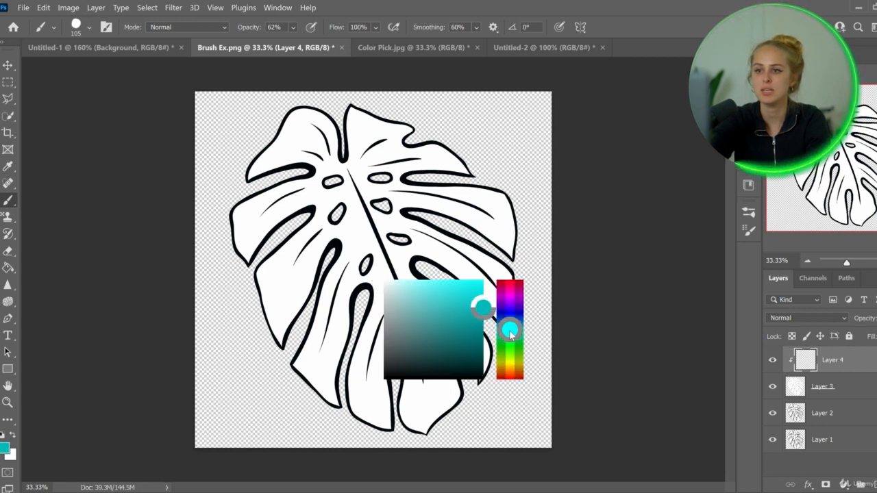
mouse_move(515, 339)
left_mouse_down()
mouse_move(512, 350)
mouse_move(475, 342)
left_mouse_up()
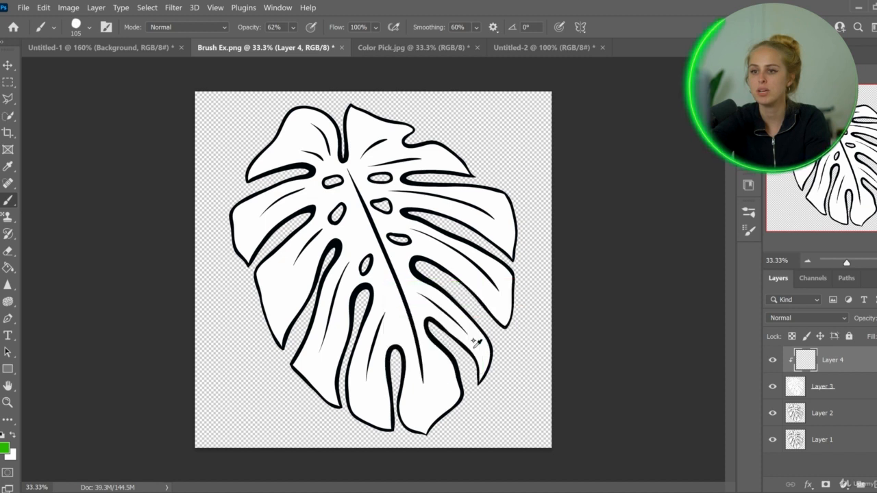
mouse_move(365, 215)
left_mouse_down()
mouse_move(390, 228)
mouse_move(345, 144)
mouse_move(347, 176)
mouse_move(387, 268)
left_mouse_up()
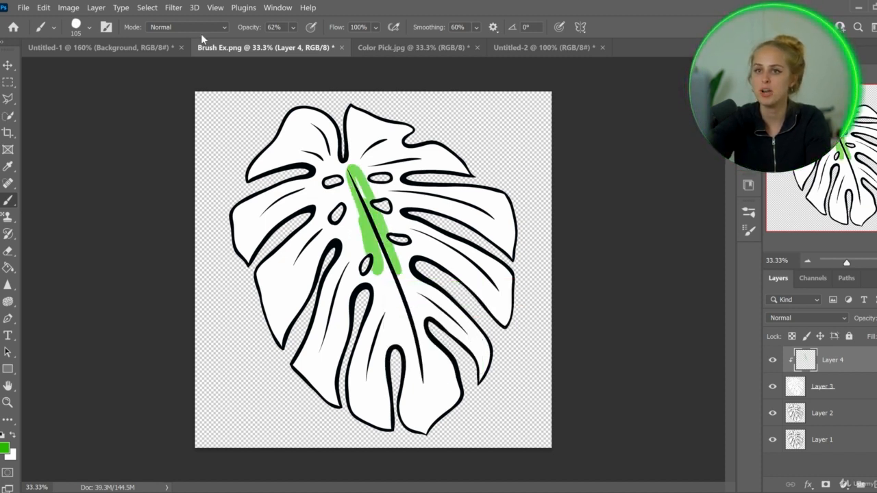
Enlarge the brush to 511 px and paint the leaf's center bright green around the main vein
left_click(88, 29)
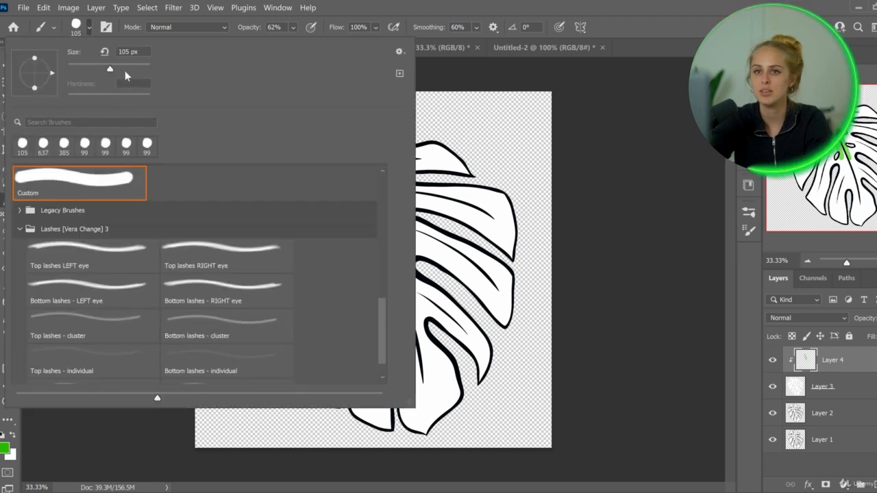
left_click(603, 152)
mouse_move(356, 179)
left_mouse_down()
mouse_move(394, 299)
mouse_move(405, 307)
mouse_move(409, 294)
mouse_move(423, 294)
mouse_move(352, 199)
mouse_move(398, 210)
mouse_move(406, 291)
mouse_move(373, 171)
mouse_move(383, 312)
mouse_move(405, 295)
mouse_move(384, 219)
mouse_move(356, 199)
mouse_move(396, 337)
mouse_move(407, 330)
left_mouse_up()
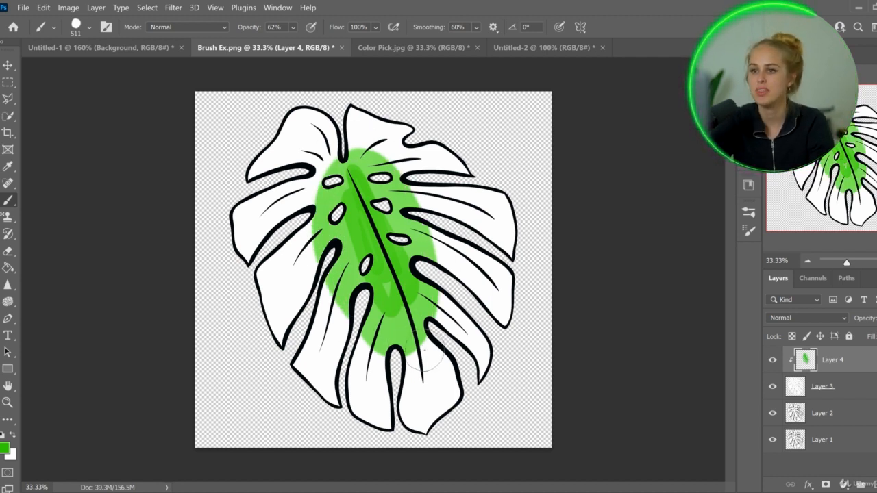
Pick a dark green and paint the leaf's outer edges all around, layering strokes inward to deepen the shade
left_click(412, 322, "alt")
right_click(397, 323, "alt+shift")
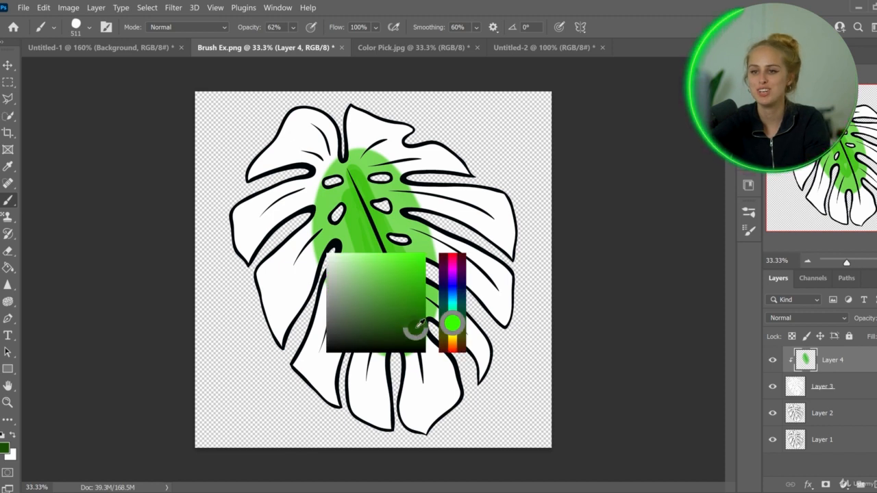
mouse_move(498, 201)
left_mouse_down()
mouse_move(518, 324)
mouse_move(513, 363)
mouse_move(461, 411)
mouse_move(430, 421)
mouse_move(350, 408)
left_mouse_up()
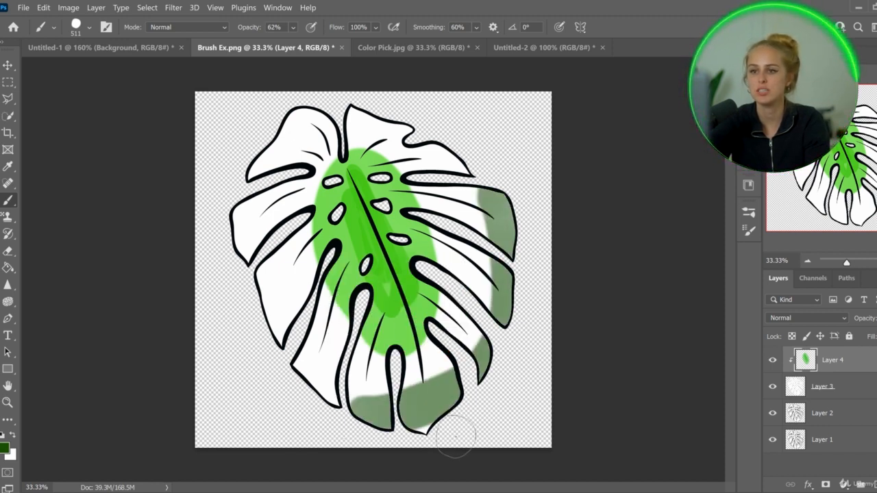
mouse_move(454, 435)
left_mouse_down()
mouse_move(380, 422)
mouse_move(301, 373)
mouse_move(277, 336)
mouse_move(255, 275)
mouse_move(245, 181)
mouse_move(312, 103)
mouse_move(287, 103)
mouse_move(401, 104)
mouse_move(490, 166)
mouse_move(528, 221)
mouse_move(546, 283)
mouse_move(540, 322)
mouse_move(491, 395)
mouse_move(442, 415)
left_mouse_up()
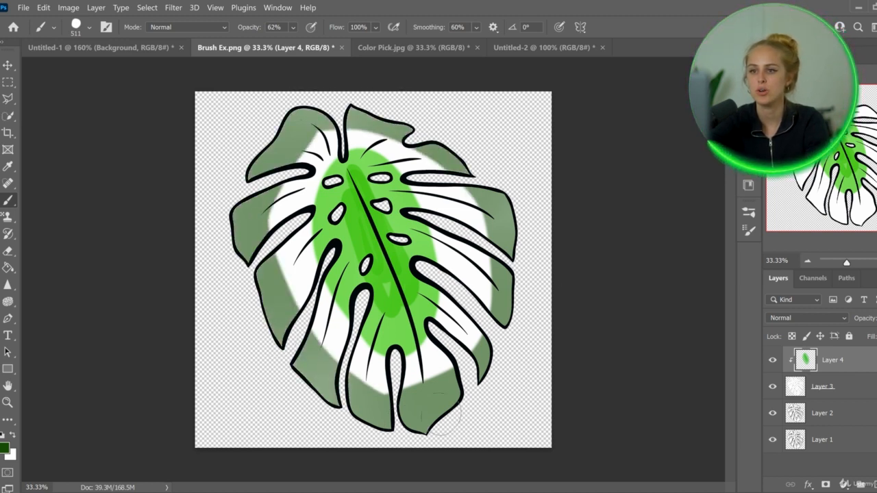
mouse_move(453, 144)
left_mouse_down()
mouse_move(260, 144)
mouse_move(494, 456)
mouse_move(428, 432)
mouse_move(493, 356)
mouse_move(501, 179)
mouse_move(489, 117)
left_mouse_up()
mouse_move(558, 231)
left_mouse_down()
mouse_move(225, 137)
mouse_move(582, 255)
left_mouse_up()
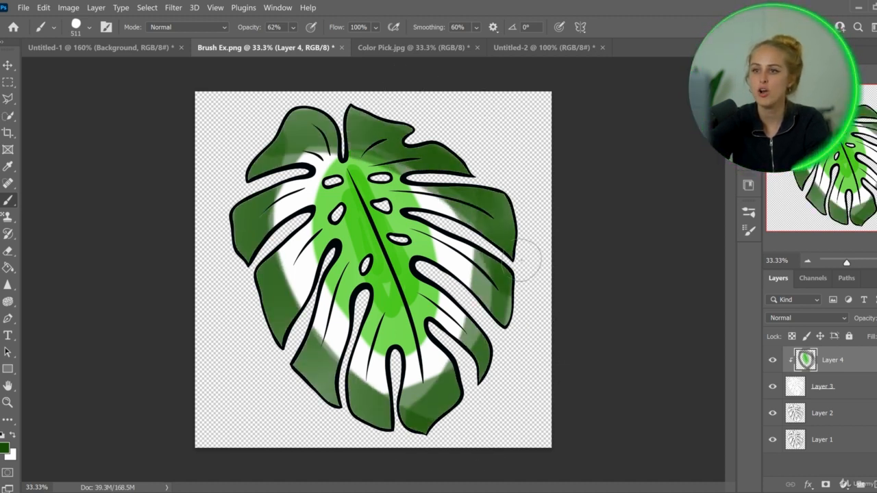
mouse_move(444, 433)
left_mouse_down()
mouse_move(379, 460)
mouse_move(336, 415)
mouse_move(241, 265)
mouse_move(249, 175)
mouse_move(377, 428)
mouse_move(331, 102)
mouse_move(297, 110)
mouse_move(287, 147)
mouse_move(453, 436)
mouse_move(566, 434)
mouse_move(225, 189)
mouse_move(237, 184)
mouse_move(246, 267)
mouse_move(377, 428)
mouse_move(422, 449)
mouse_move(505, 450)
left_mouse_up()
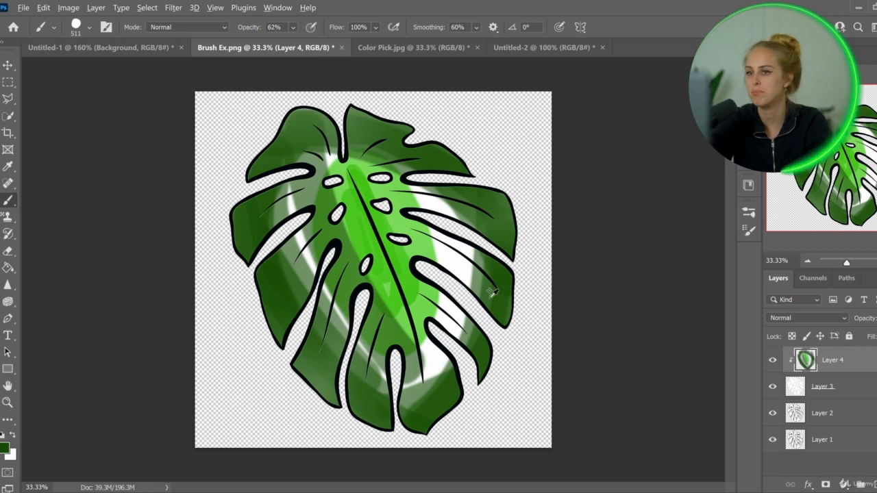
Pick a medium green and paint over the white gaps between the leaf's dark edges and bright center, undoing an unwanted stroke
right_click(462, 294, "alt+shift")
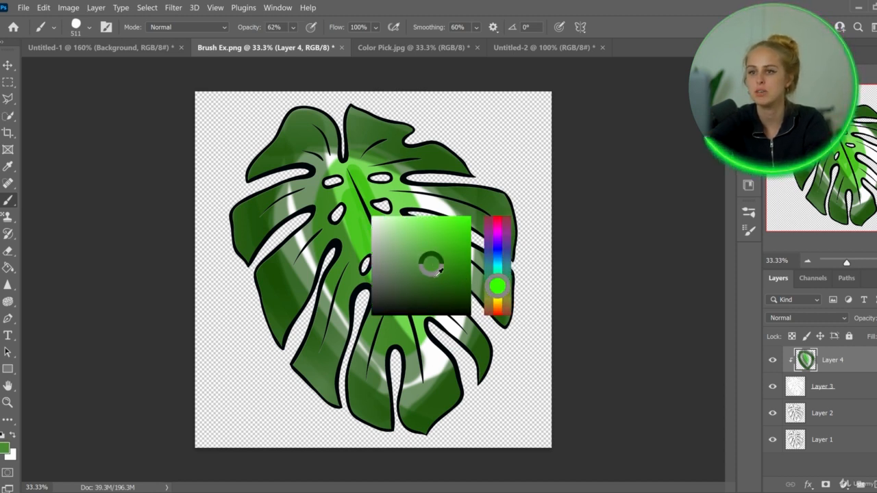
left_click_drag(444, 268, 463, 254)
mouse_move(430, 174)
left_mouse_down()
mouse_move(430, 196)
mouse_move(447, 295)
mouse_move(435, 365)
mouse_move(398, 384)
mouse_move(363, 381)
mouse_move(292, 202)
mouse_move(300, 175)
mouse_move(329, 157)
mouse_move(301, 168)
mouse_move(329, 159)
mouse_move(363, 384)
mouse_move(428, 410)
mouse_move(453, 409)
mouse_move(466, 377)
left_mouse_up()
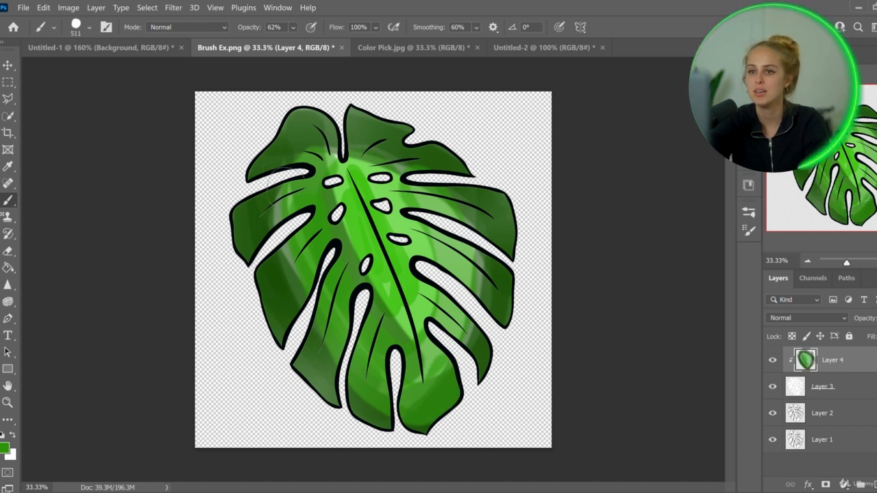
key("ctrl+z")
left_click_drag(320, 152, 320, 161)
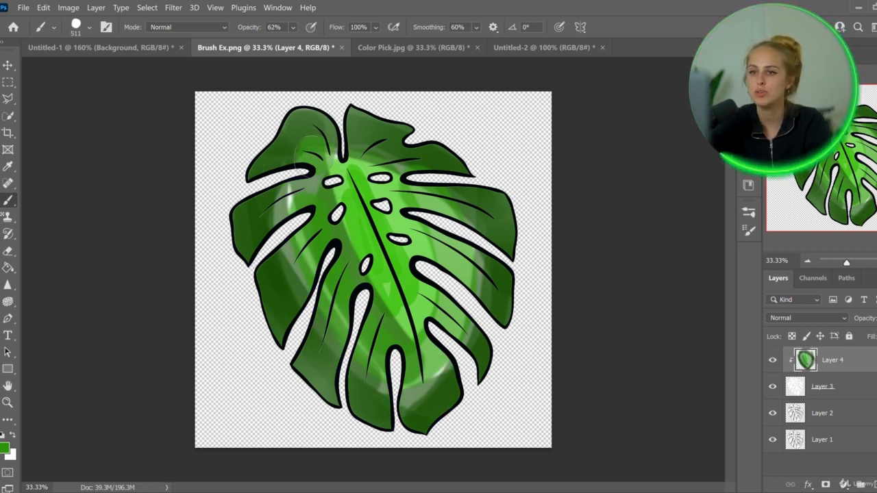
mouse_move(291, 206)
left_mouse_down()
mouse_move(310, 290)
mouse_move(396, 382)
left_mouse_up()
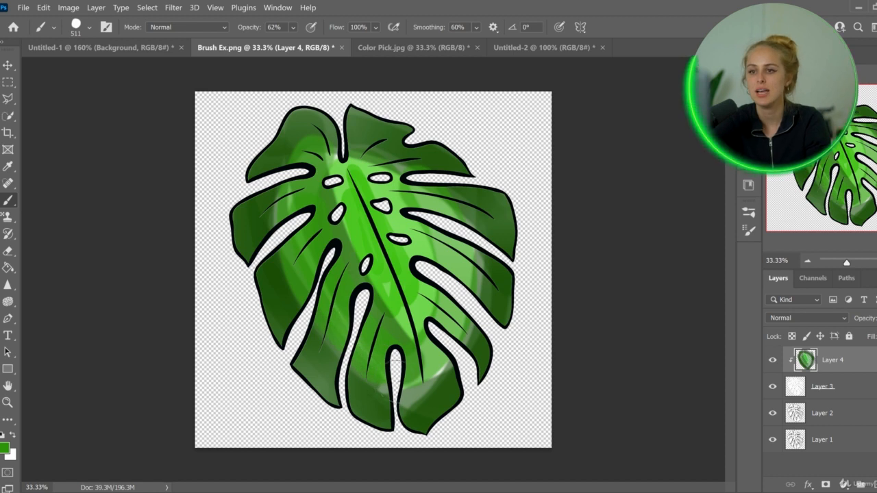
mouse_move(431, 313)
left_mouse_down()
mouse_move(463, 204)
mouse_move(412, 160)
mouse_move(350, 129)
mouse_move(337, 133)
mouse_move(339, 160)
mouse_move(471, 288)
mouse_move(463, 351)
mouse_move(437, 338)
mouse_move(407, 373)
left_mouse_up()
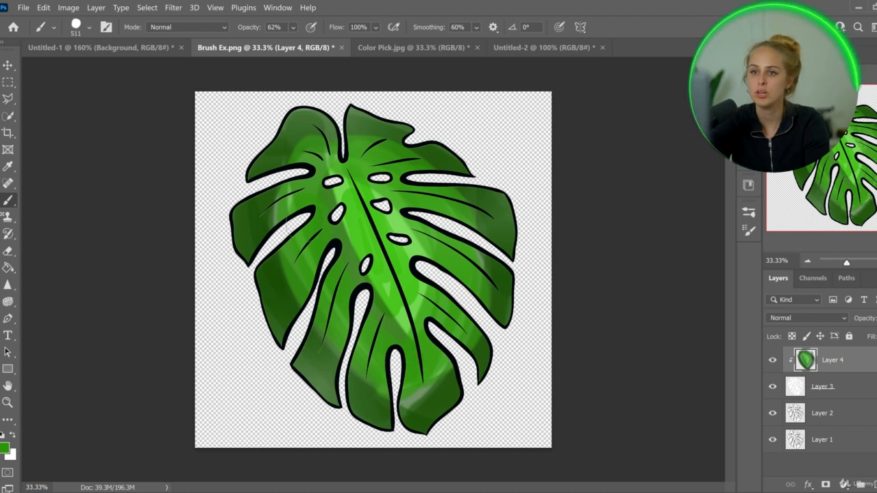
Blend medium green over the leaf's center, and pick a bright green to repaint the area along the upper central vein
mouse_move(315, 310)
left_mouse_down()
mouse_move(327, 256)
mouse_move(381, 248)
left_mouse_up()
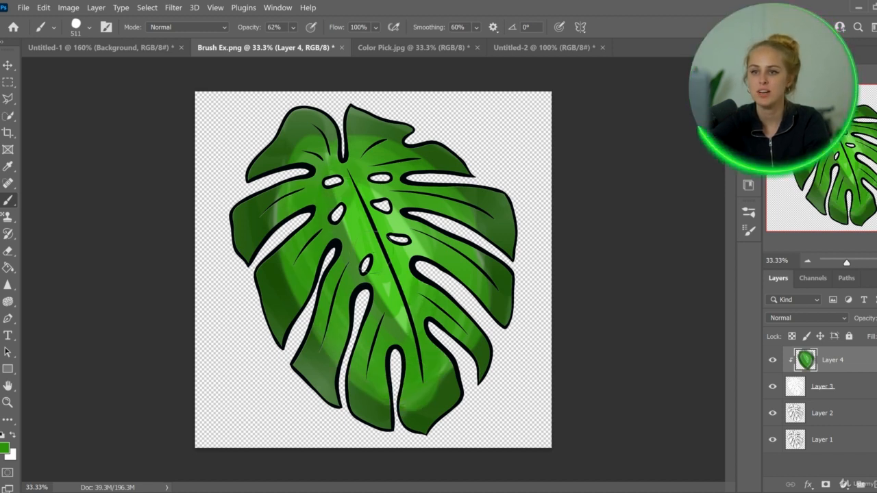
left_click_drag(374, 185, 391, 282)
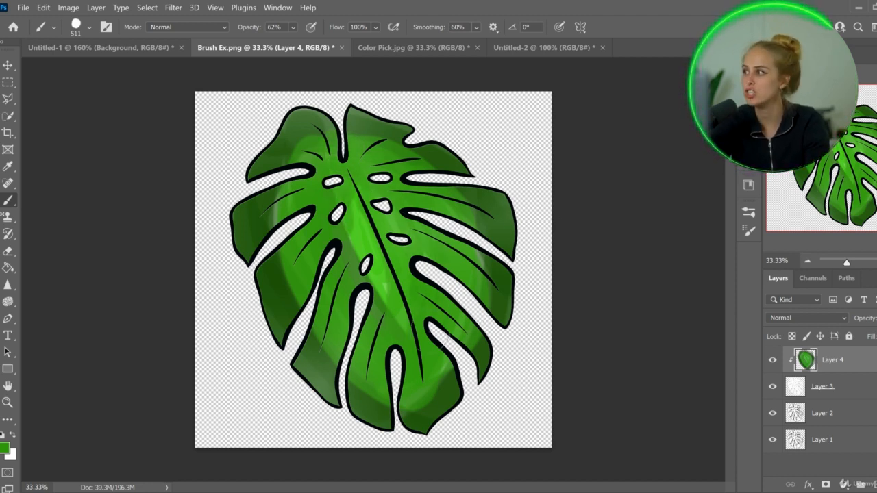
right_click(416, 231, "alt+shift")
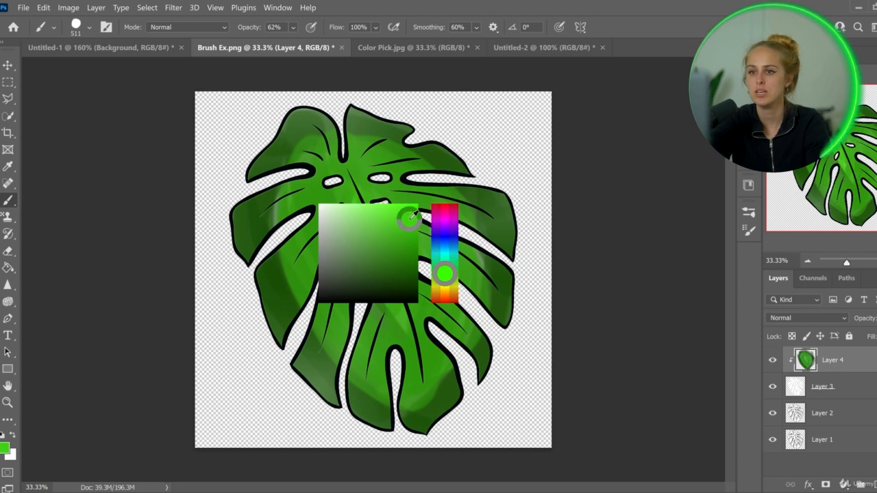
left_click_drag(373, 204, 381, 243)
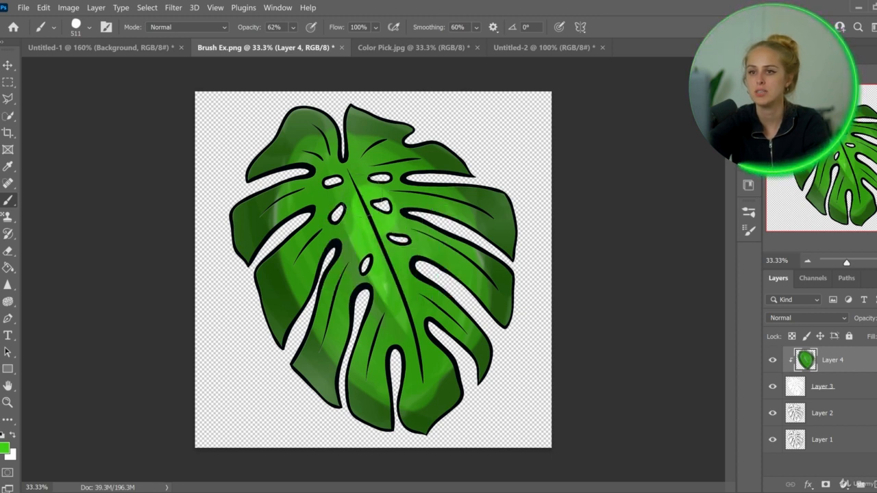
Lower the brush opacity to 21% and build up soft bright green strokes around the leaf's central vein
left_click(295, 27)
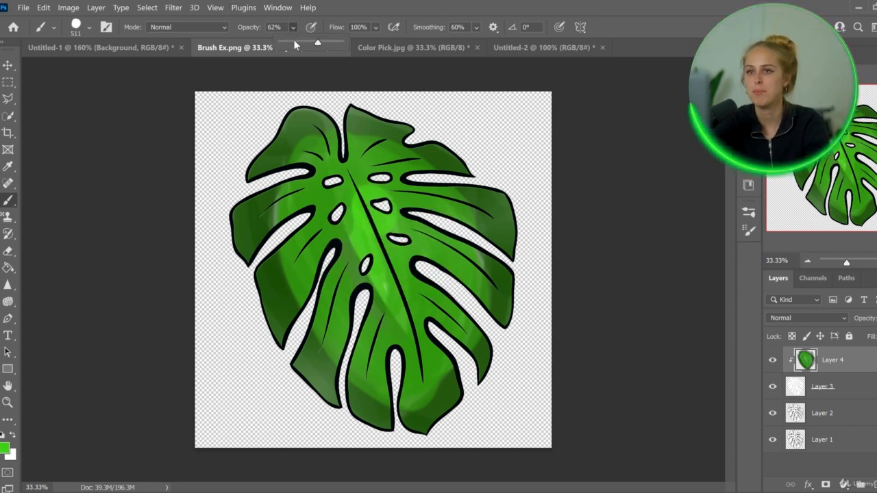
left_click(294, 42)
mouse_move(362, 199)
left_mouse_down()
mouse_move(370, 240)
mouse_move(356, 205)
left_mouse_up()
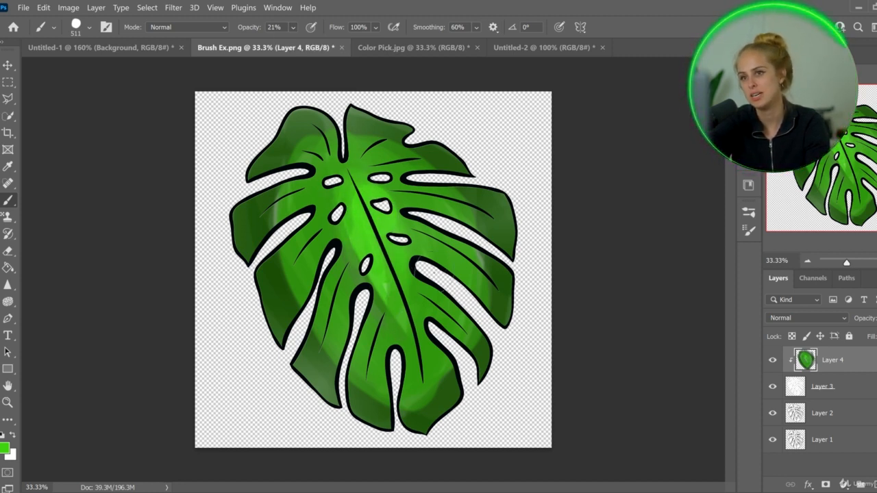
left_click_drag(356, 187, 386, 274)
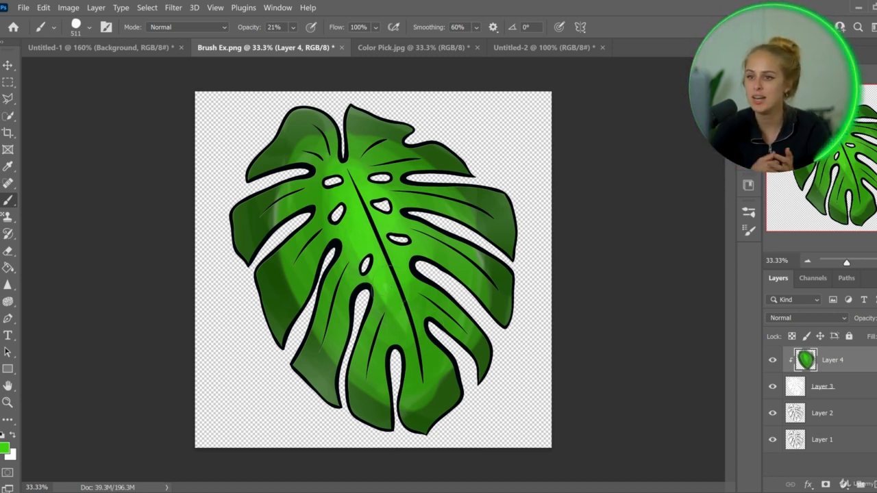
Sample the dark green at the leaf's lower tip and paint it softly along the lower-right lobes
left_click(447, 388, "alt")
left_click_drag(421, 393, 468, 336)
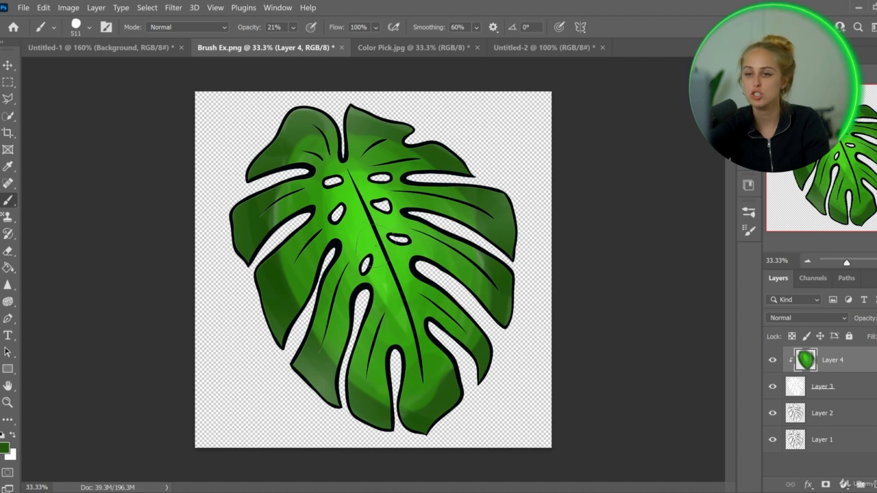
Pick a slightly brighter dark green and set the brush to 1672 px diameter and 51% opacity
left_click_drag(373, 230, 397, 198)
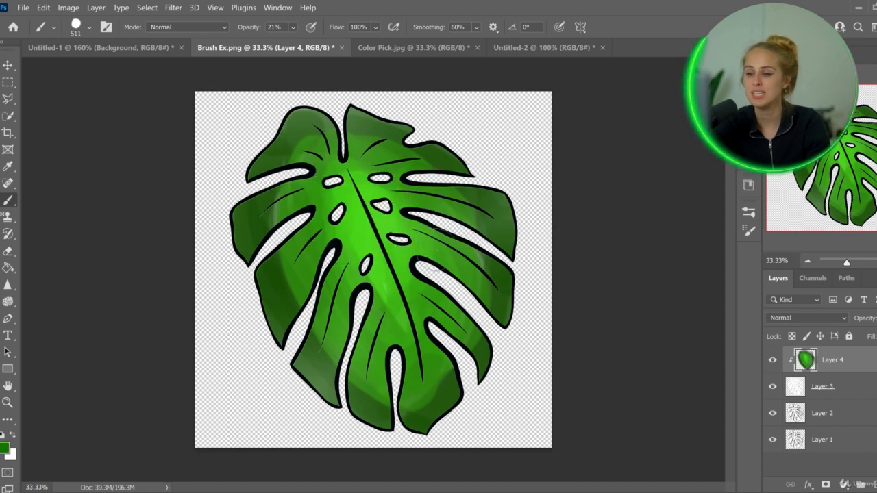
mouse_move(379, 238)
left_mouse_down()
mouse_move(368, 147)
mouse_move(311, 238)
mouse_move(538, 254)
mouse_move(413, 137)
mouse_move(436, 415)
mouse_move(394, 189)
mouse_move(402, 221)
mouse_move(387, 182)
left_mouse_up()
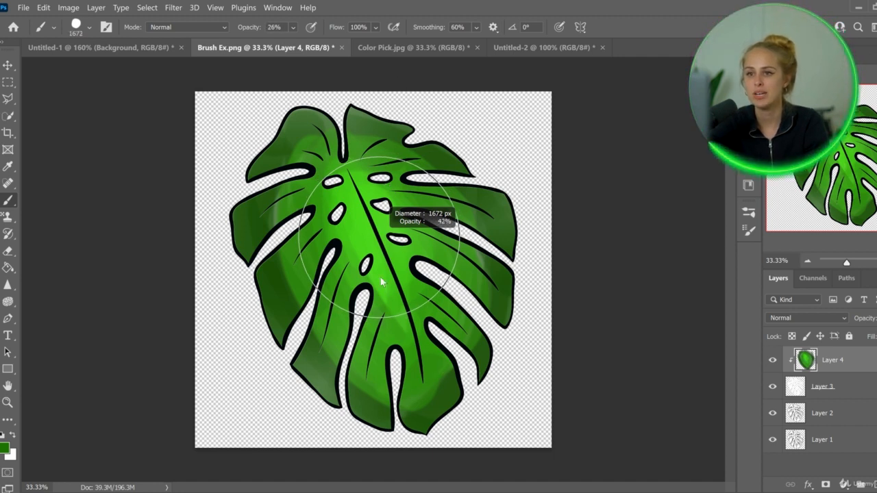
left_click_drag(382, 280, 382, 278)
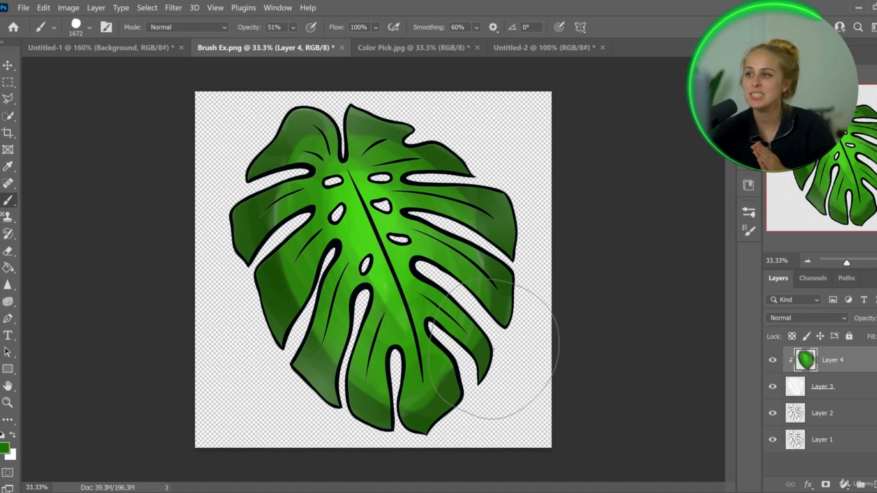